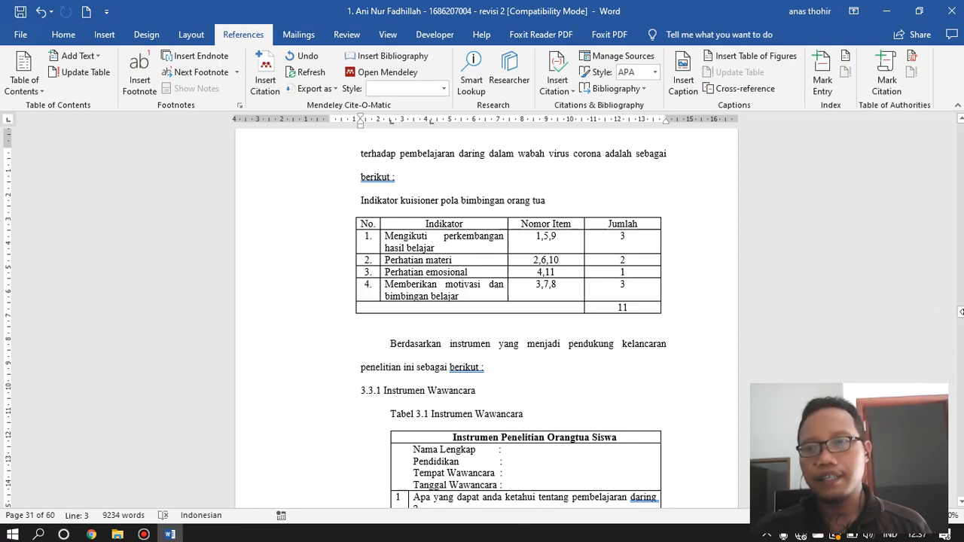
Step: Review the DAFTAR ISI table of contents from the ABSTRAK entry through 5.2 Saran
drag(959, 312, 957, 135)
scroll(699, 297, down, 15)
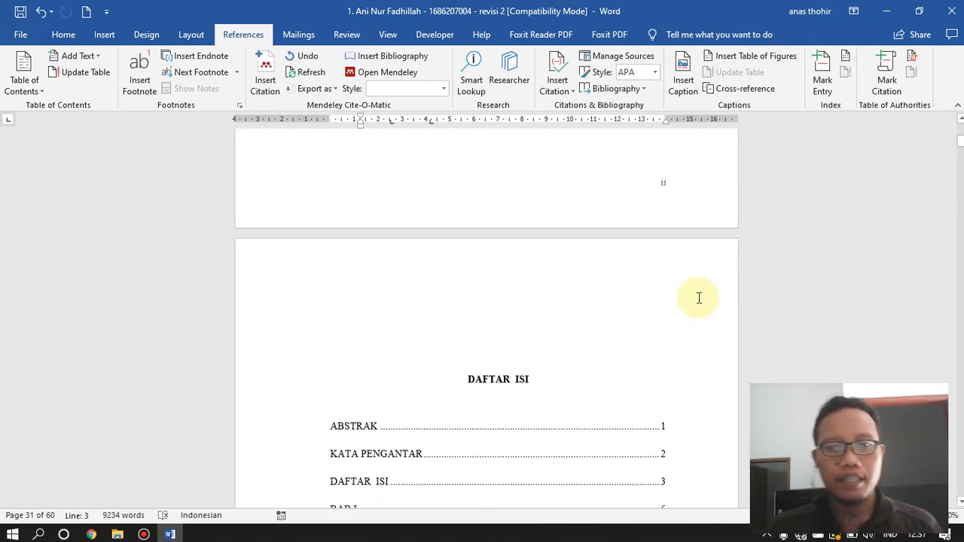
click(476, 176)
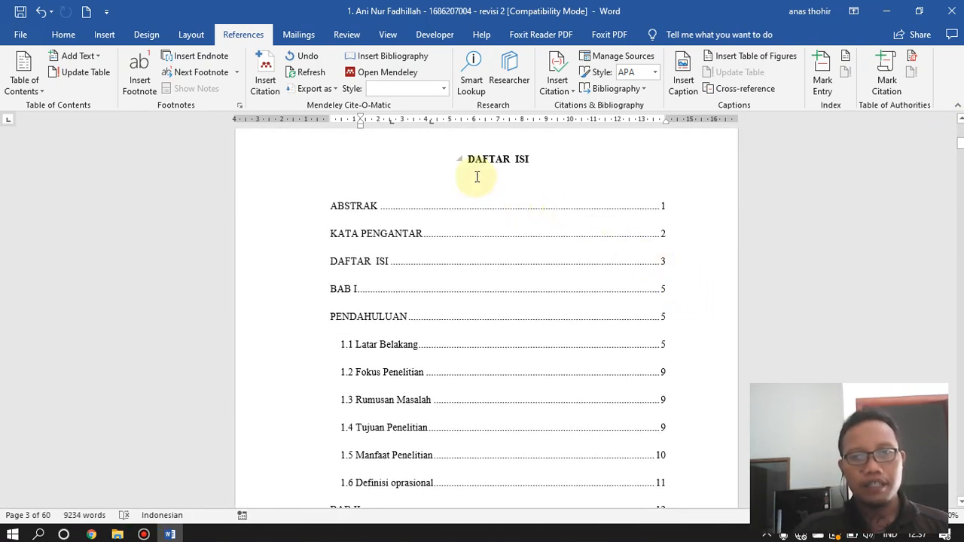
scroll(477, 181, down, 20)
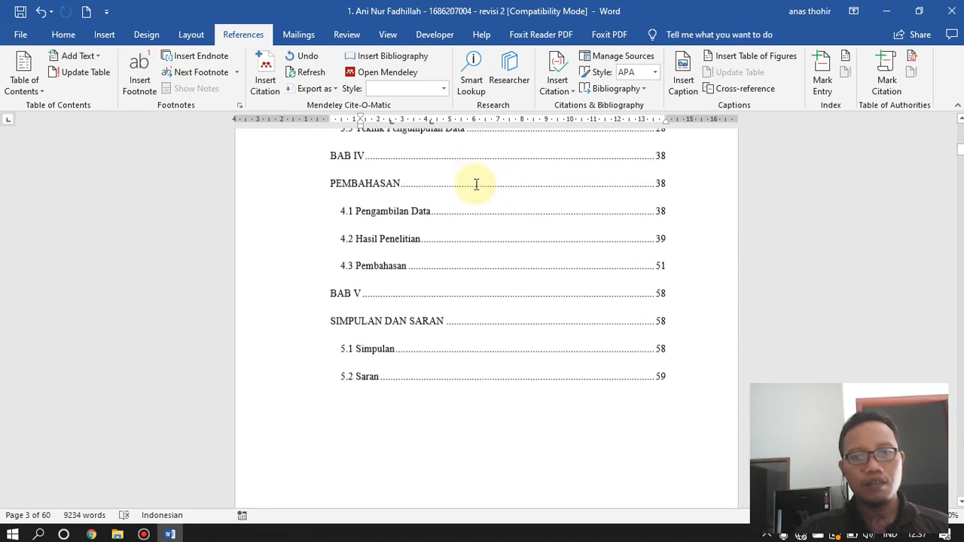
scroll(476, 184, down, 1)
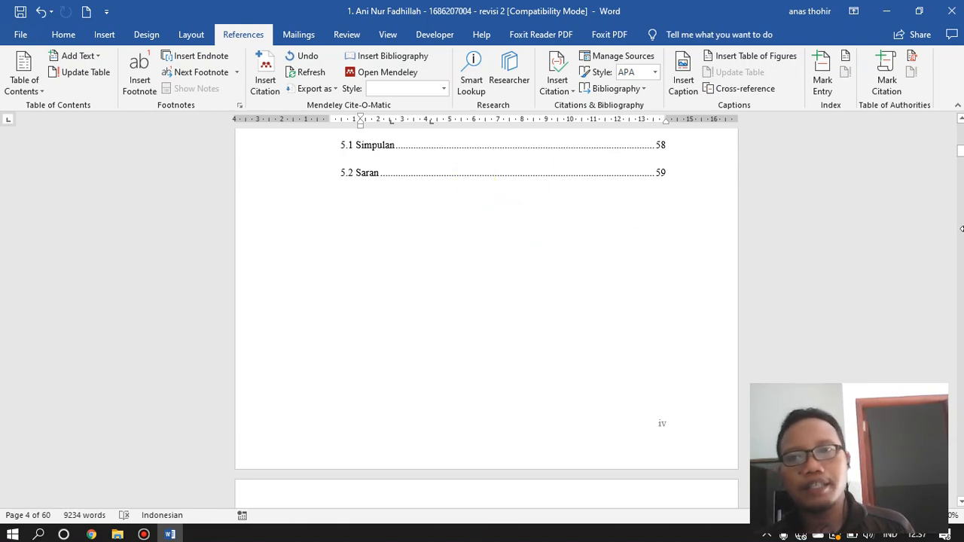
drag(960, 157, 959, 151)
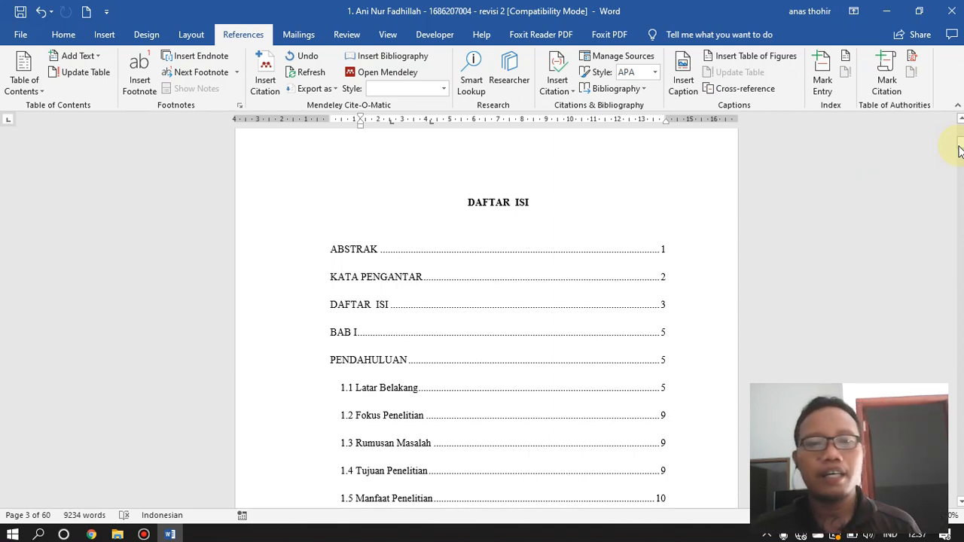
scroll(720, 261, down, 2)
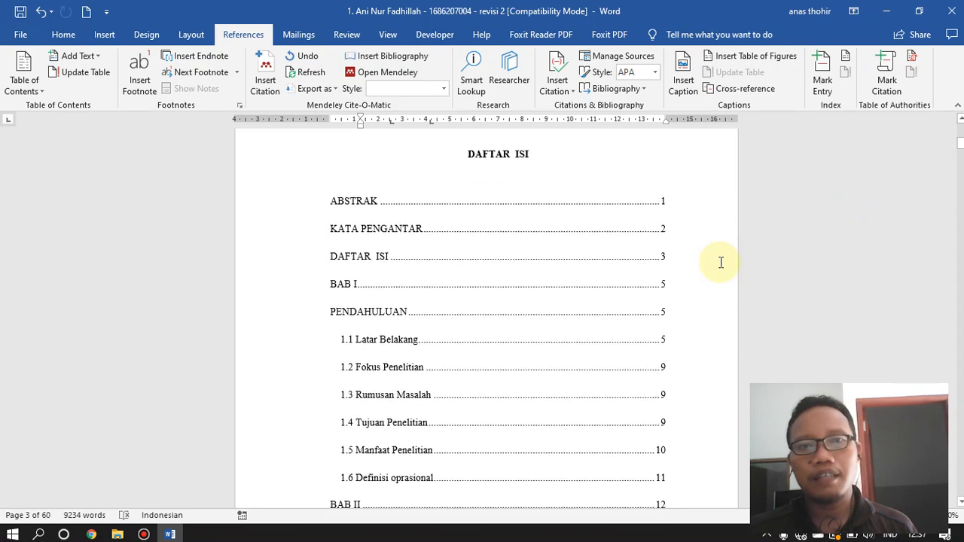
Step: Place the insertion point before the title "Indikator kuisioner pola bimbingan orang tua" above the indicator table on page 31
drag(960, 145, 960, 315)
click(362, 201)
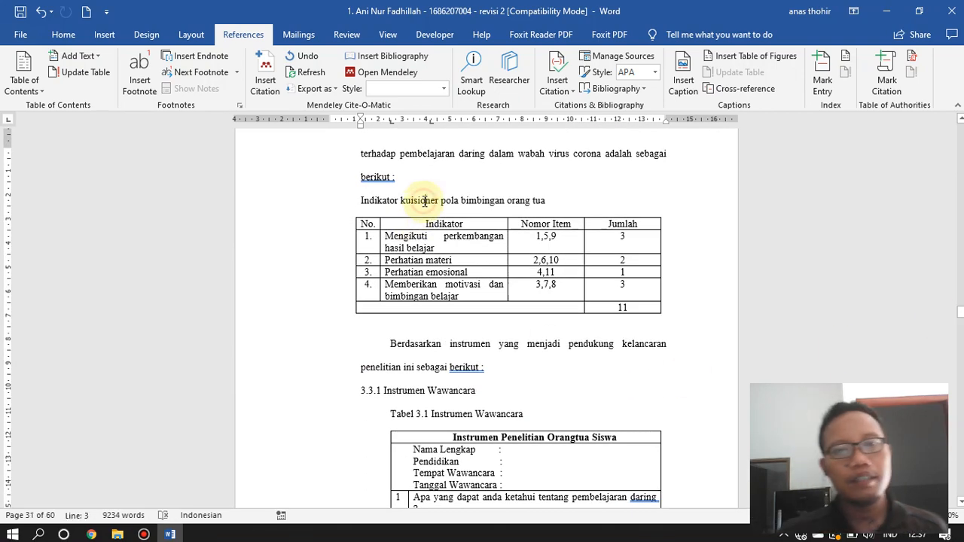
drag(549, 199, 363, 203)
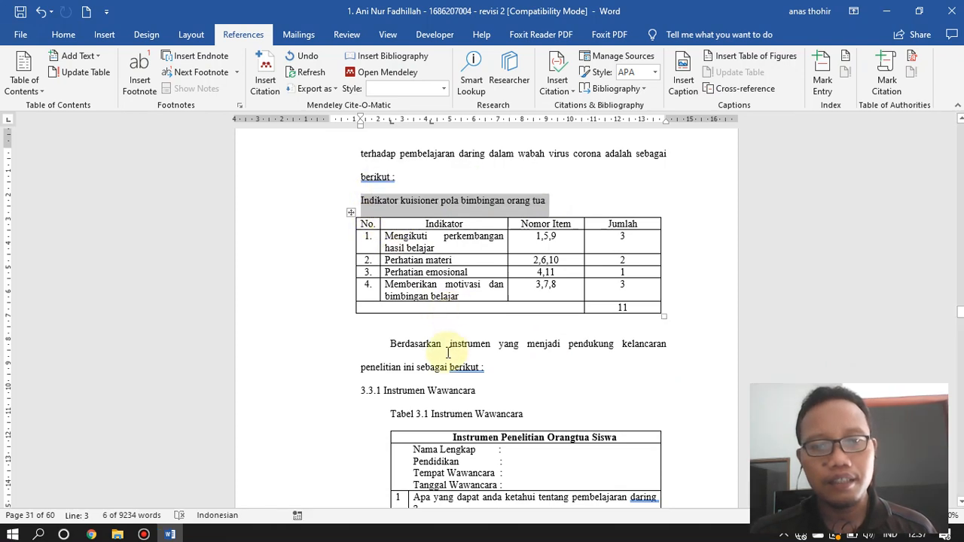
click(362, 201)
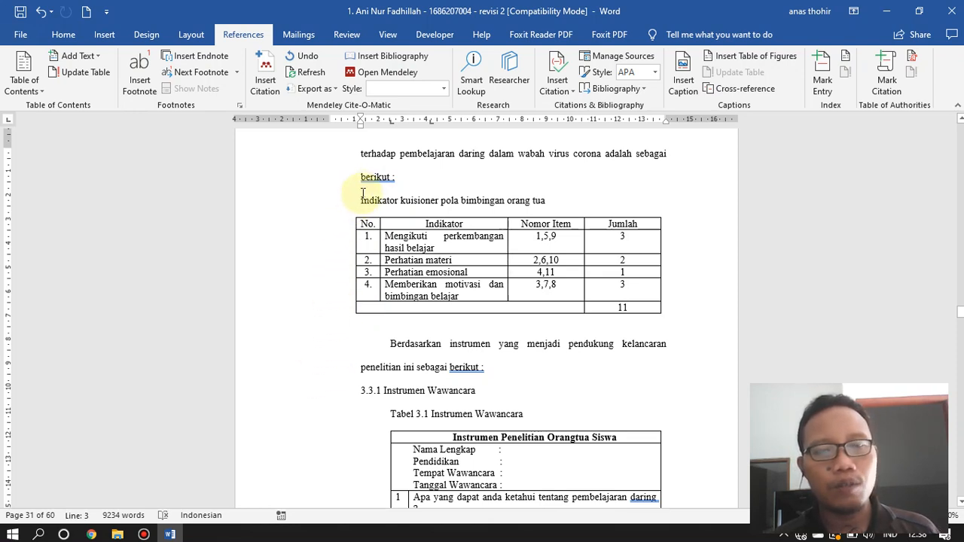
drag(555, 197, 356, 194)
click(362, 201)
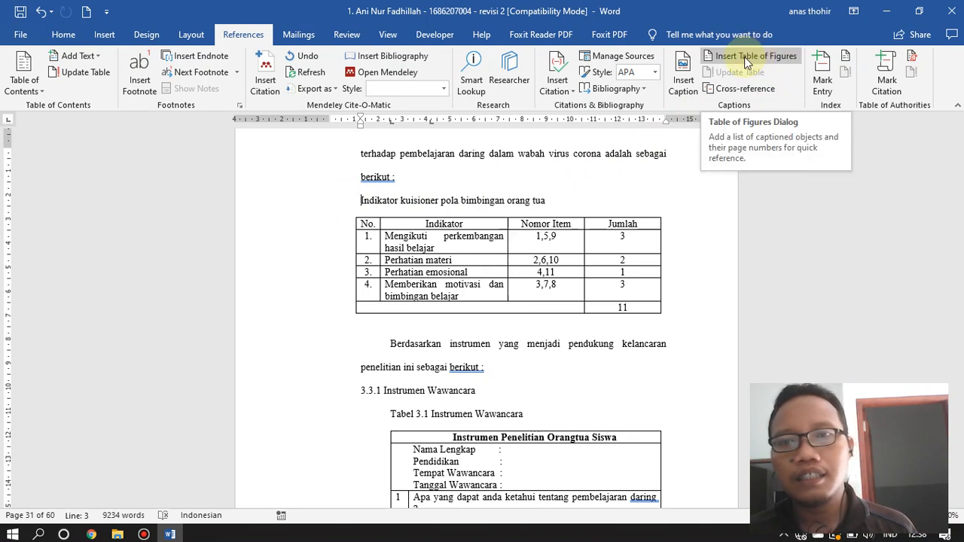
click(683, 75)
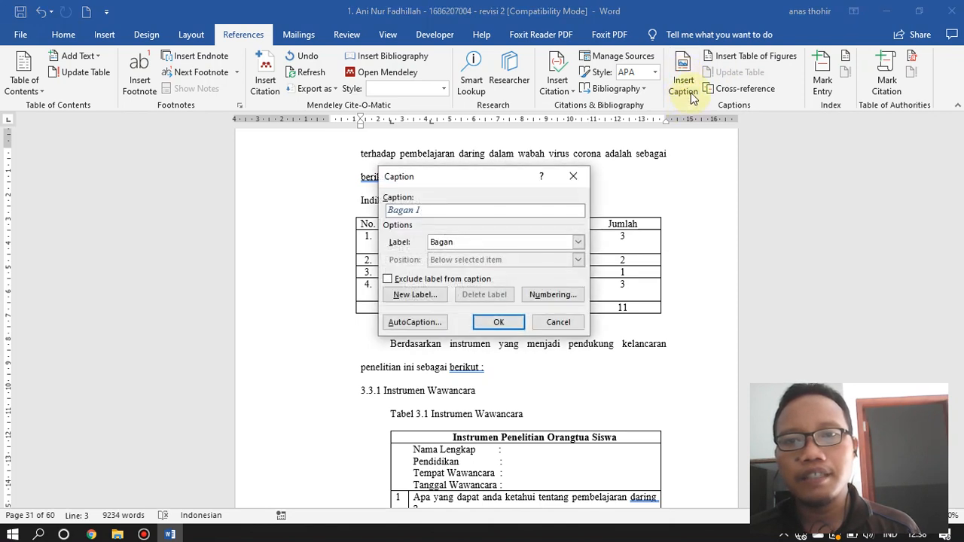
click(578, 240)
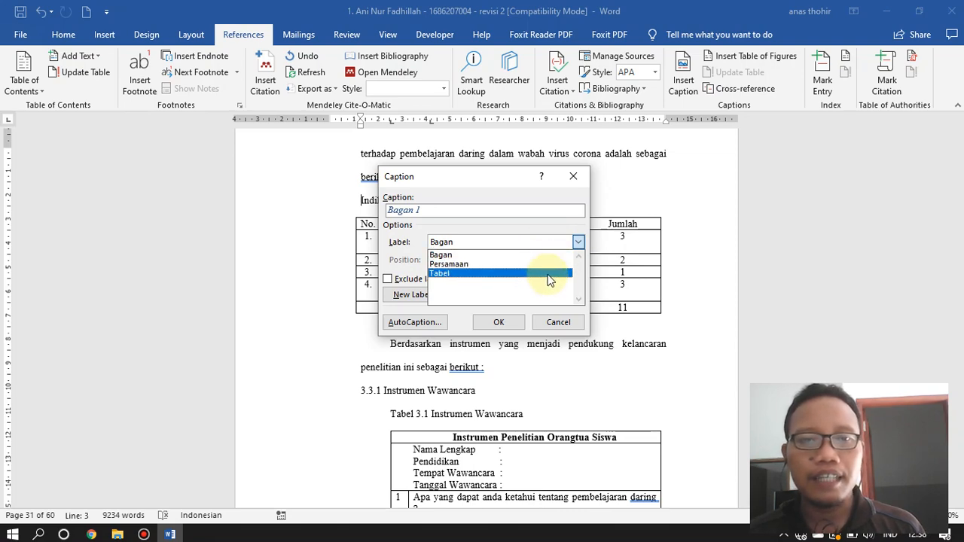
click(561, 322)
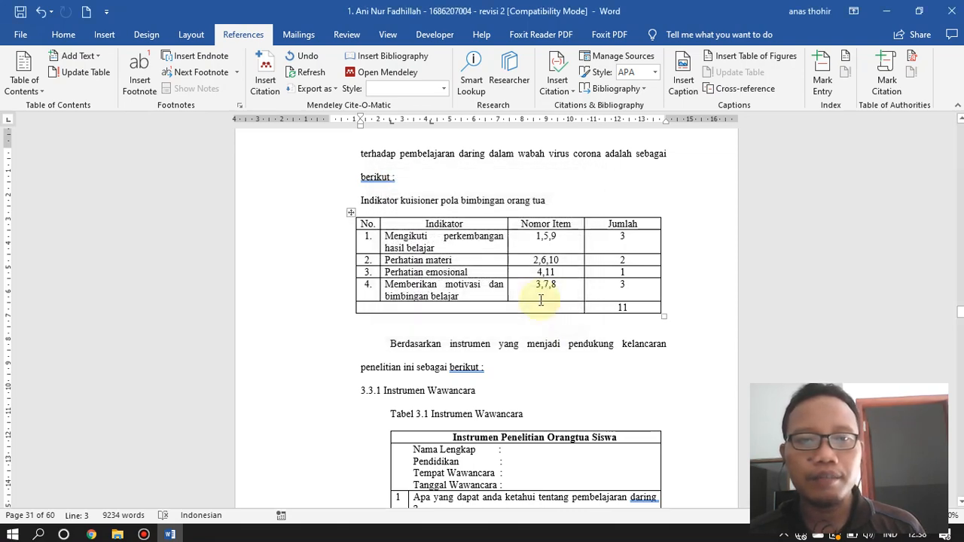
Step: Start a caption at the indicator table's title and choose the Tabel label
click(681, 81)
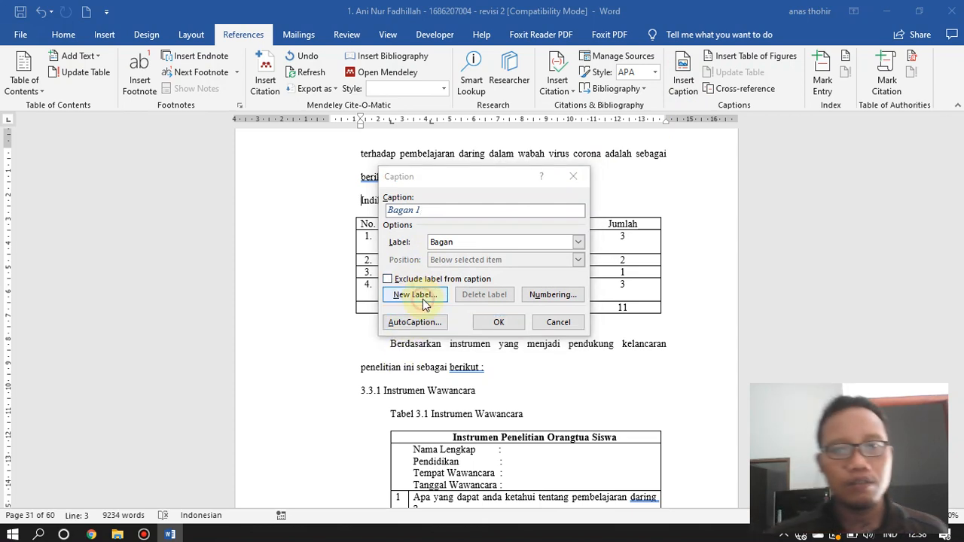
click(415, 294)
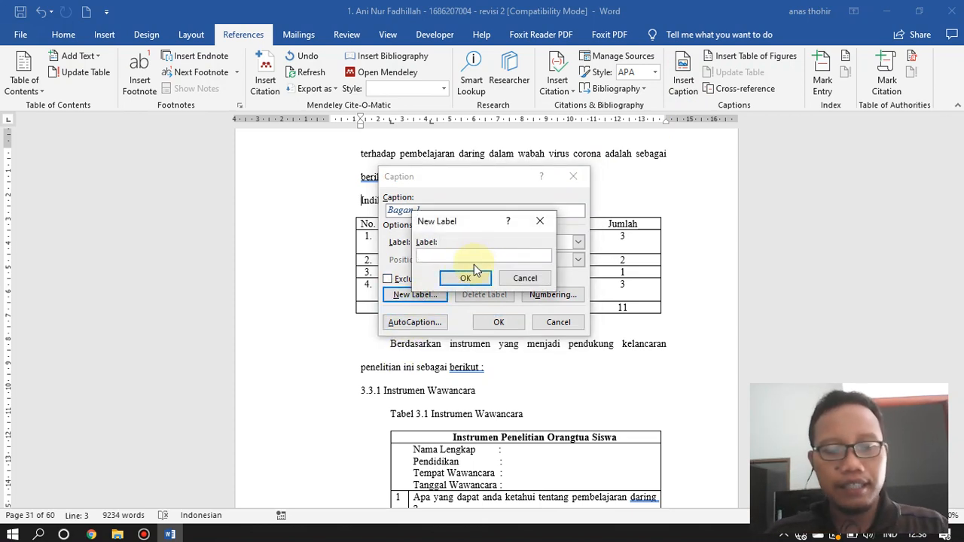
text(Ta)
key(BackSpace)
key(BackSpace)
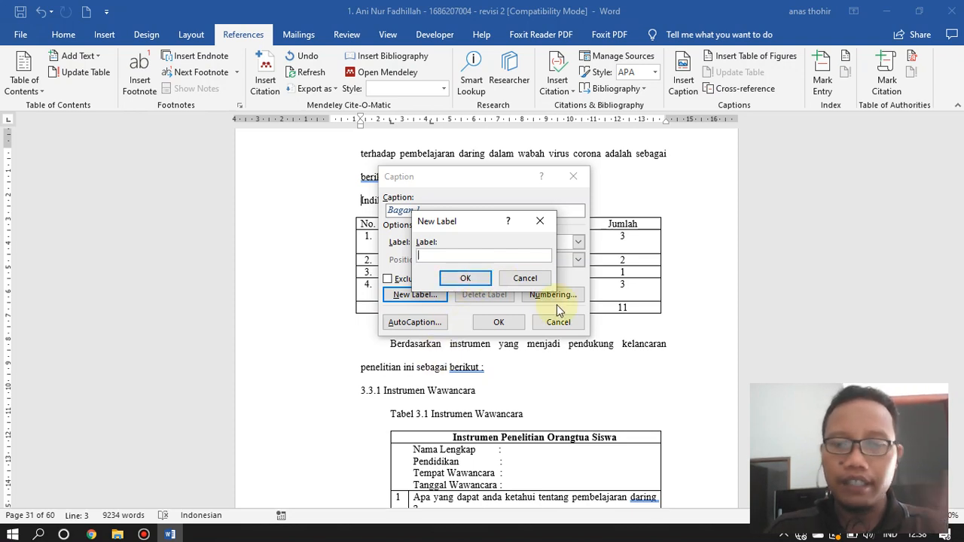
click(538, 280)
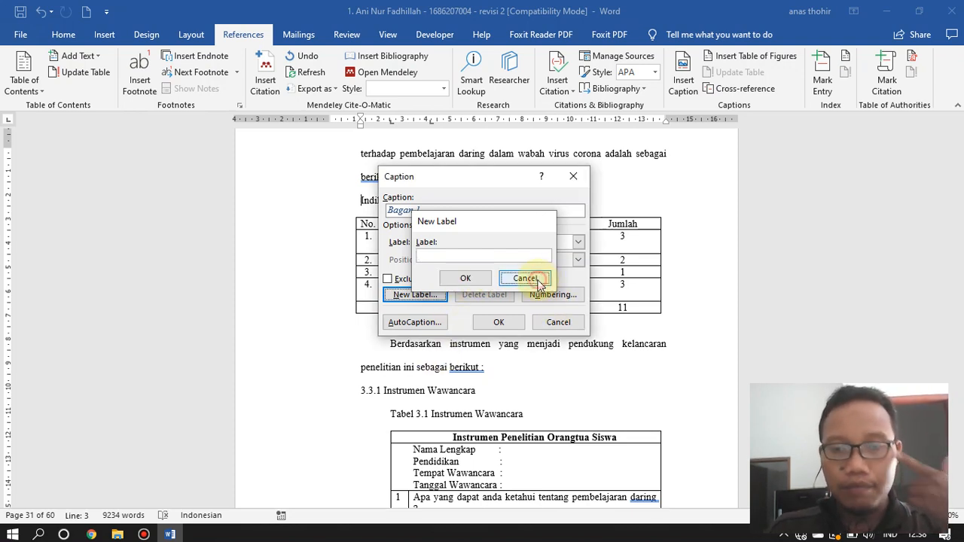
click(578, 242)
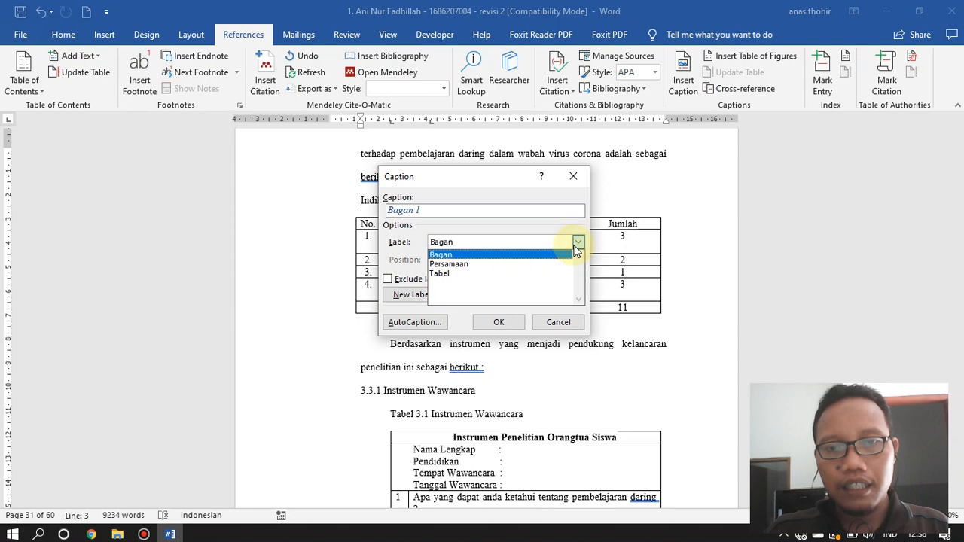
click(539, 279)
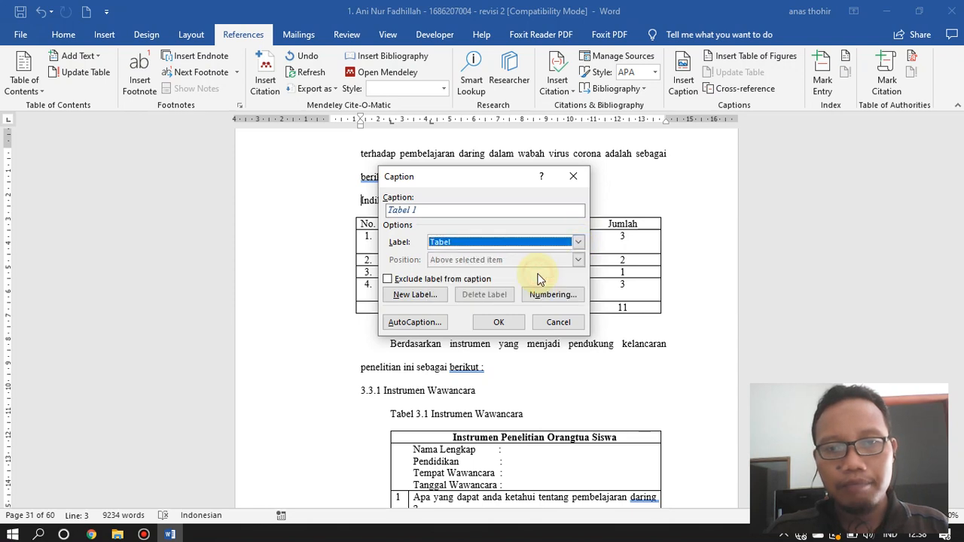
click(434, 209)
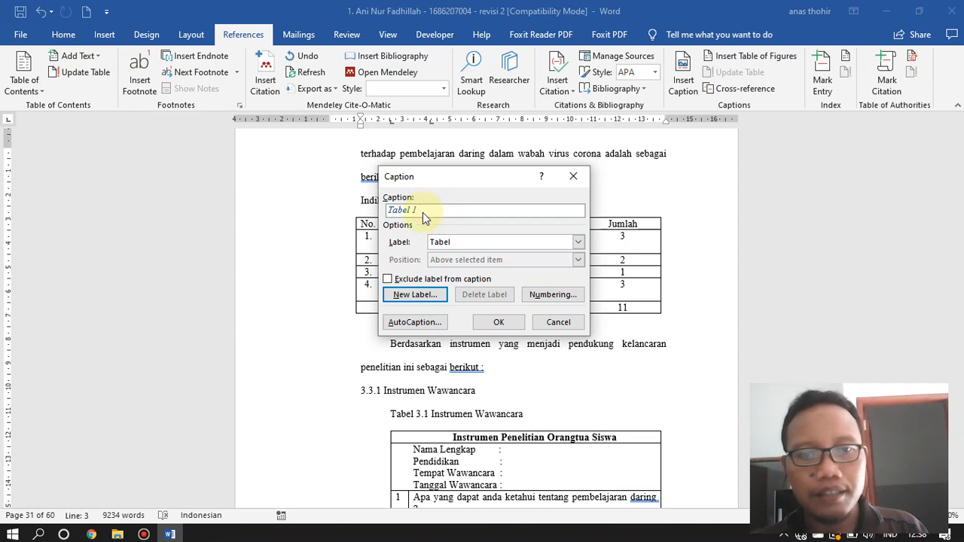
Step: Set the caption numbering to the 1, 2, 3 format without a chapter number
click(565, 296)
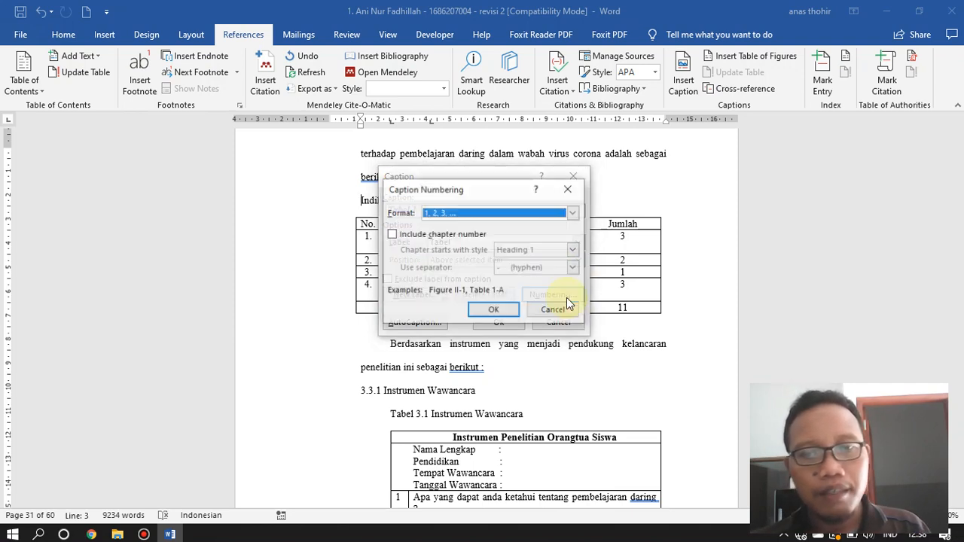
click(576, 211)
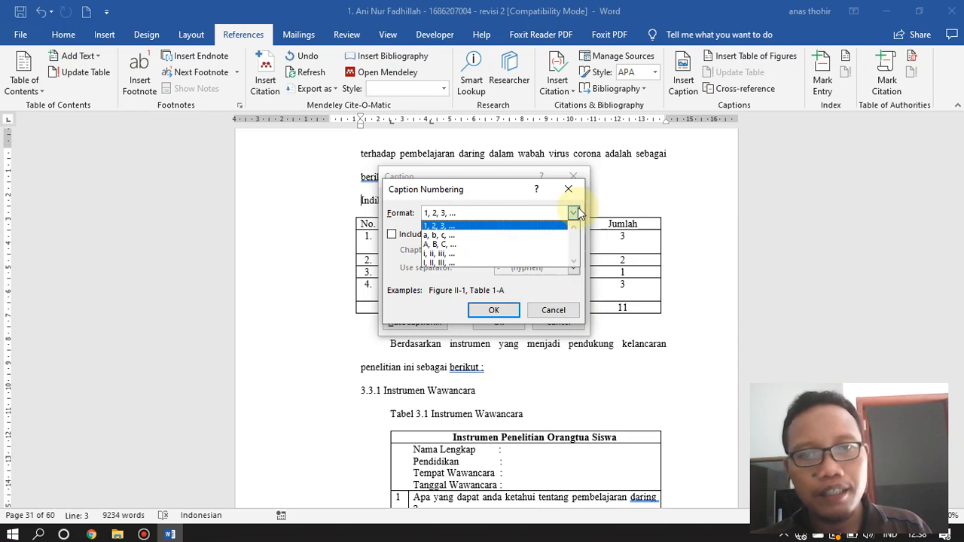
click(576, 211)
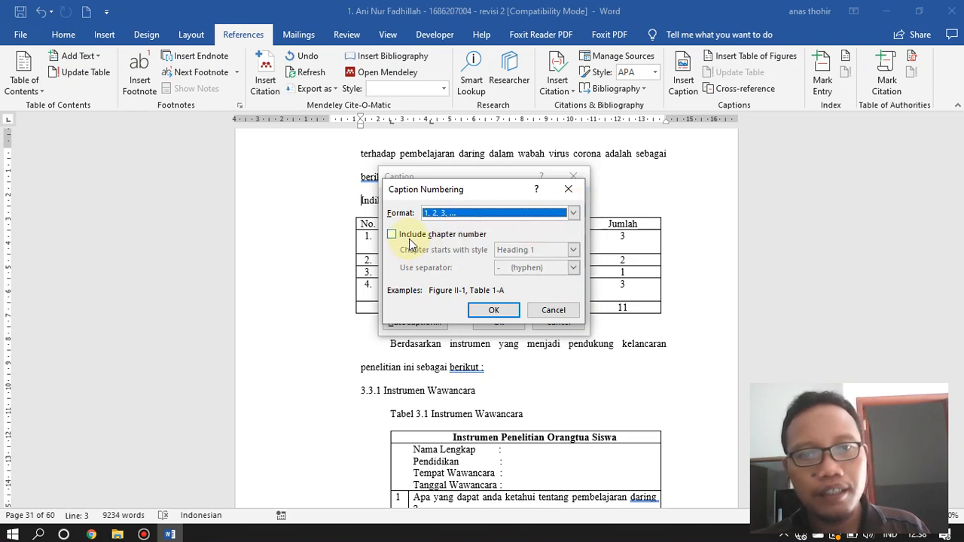
click(410, 240)
click(574, 250)
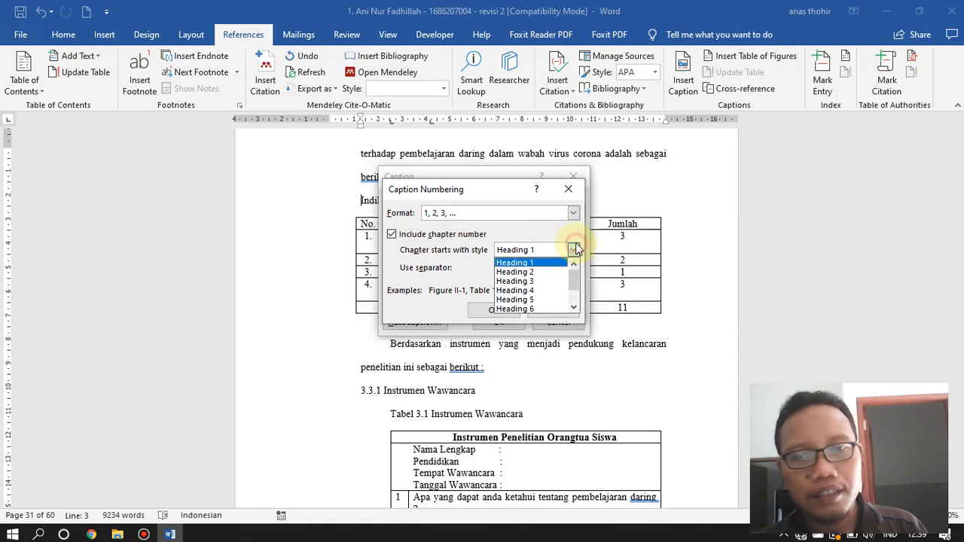
click(576, 249)
click(404, 236)
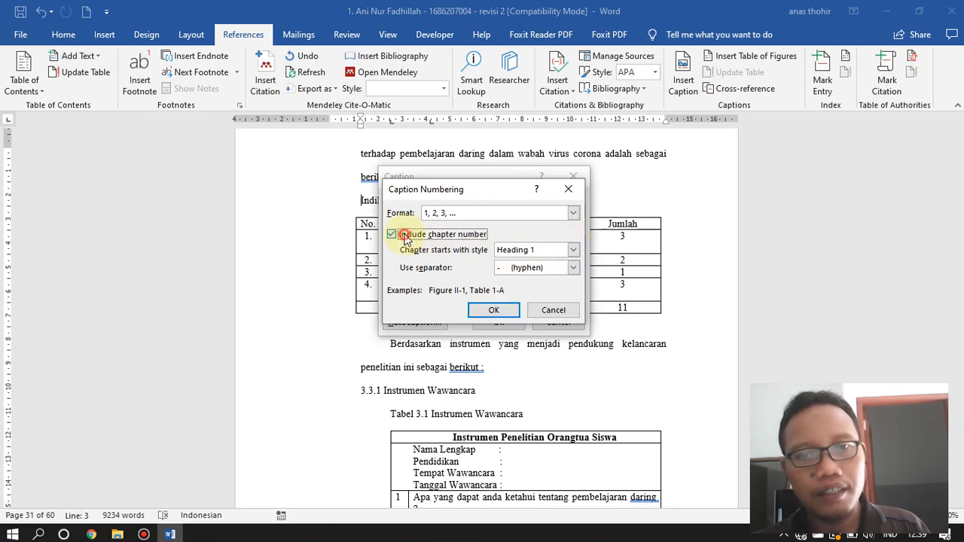
click(572, 214)
click(540, 215)
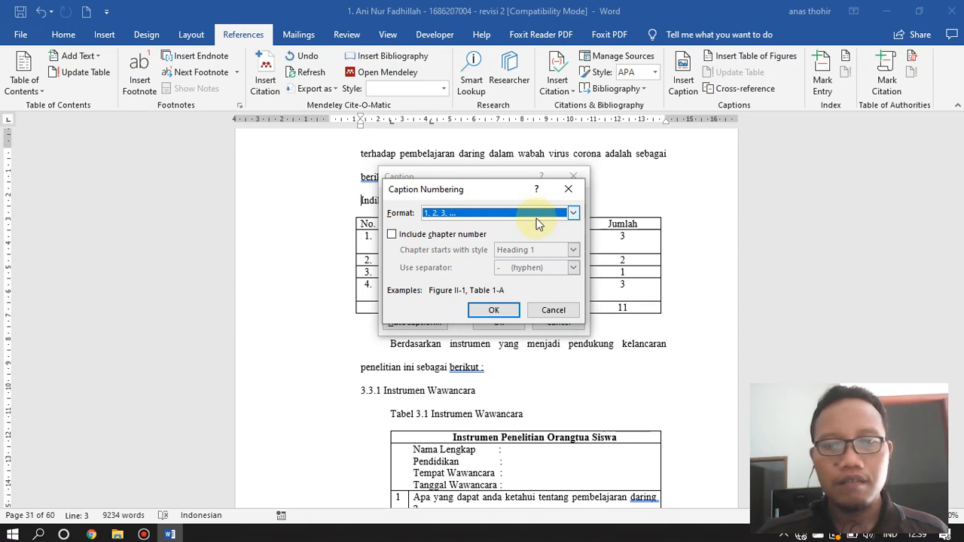
click(490, 311)
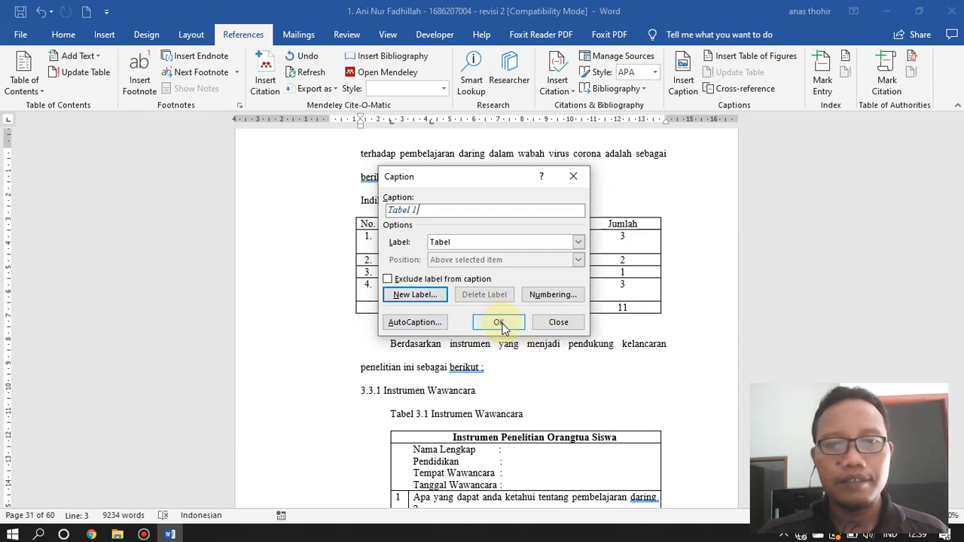
Step: Create a new caption label "Tebel 3." and insert the numbered caption in front of the indicator table's title
click(426, 297)
text(T)
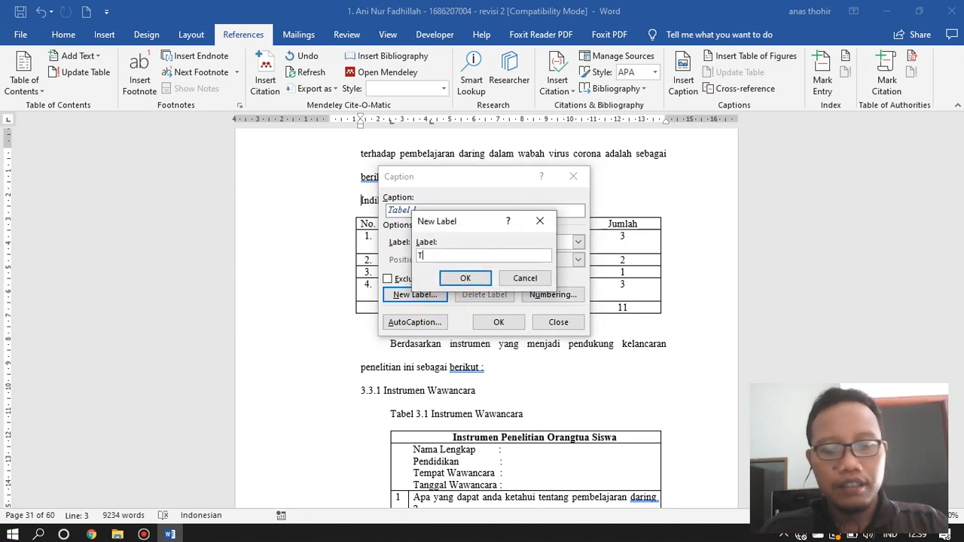
text(ebel)
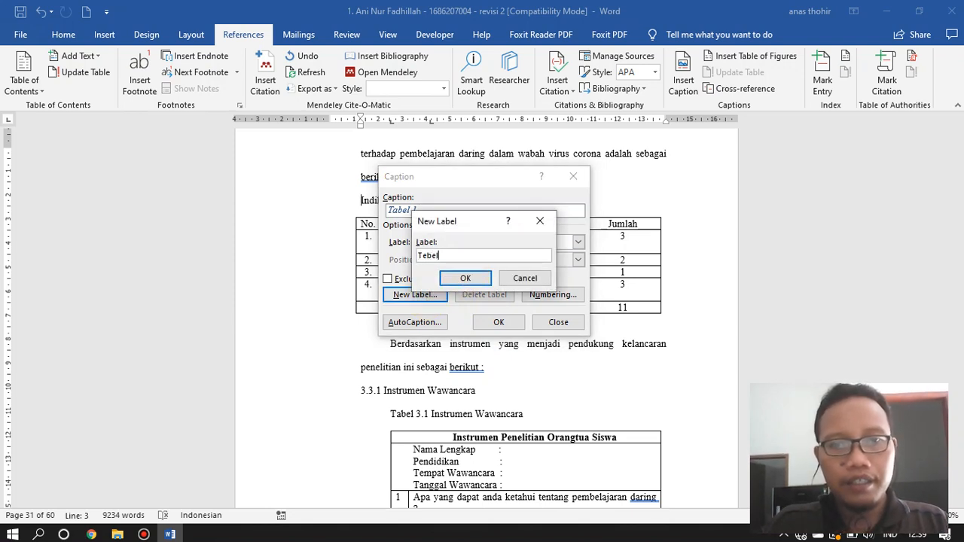
text( 3.)
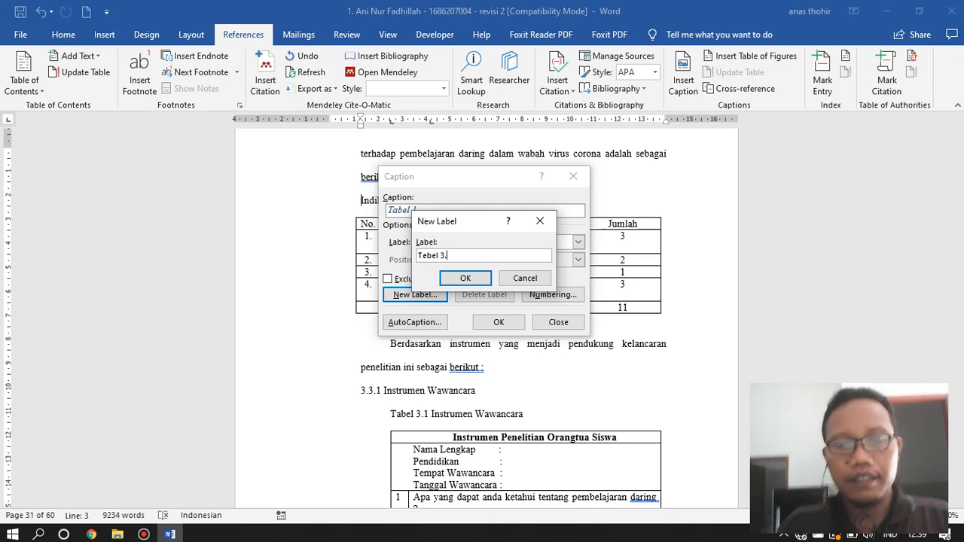
click(484, 278)
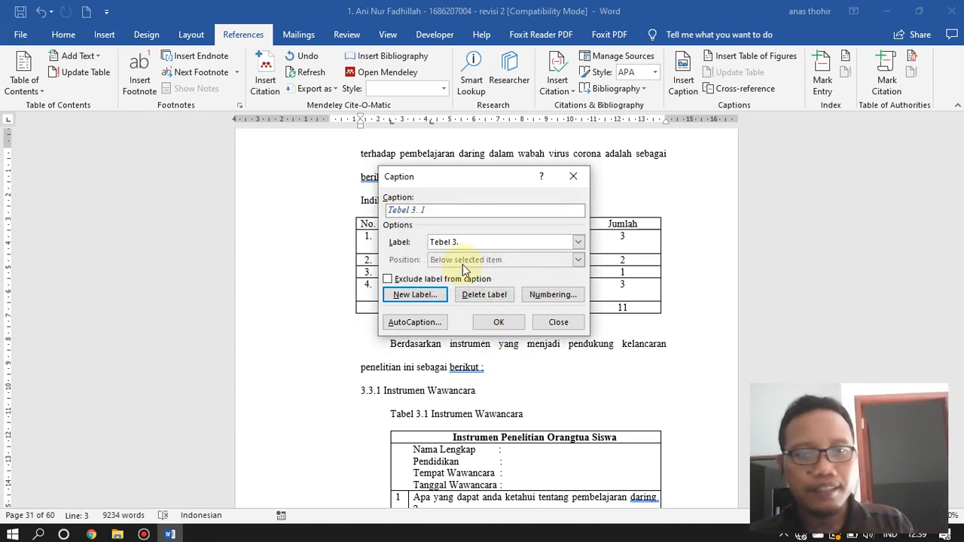
click(576, 247)
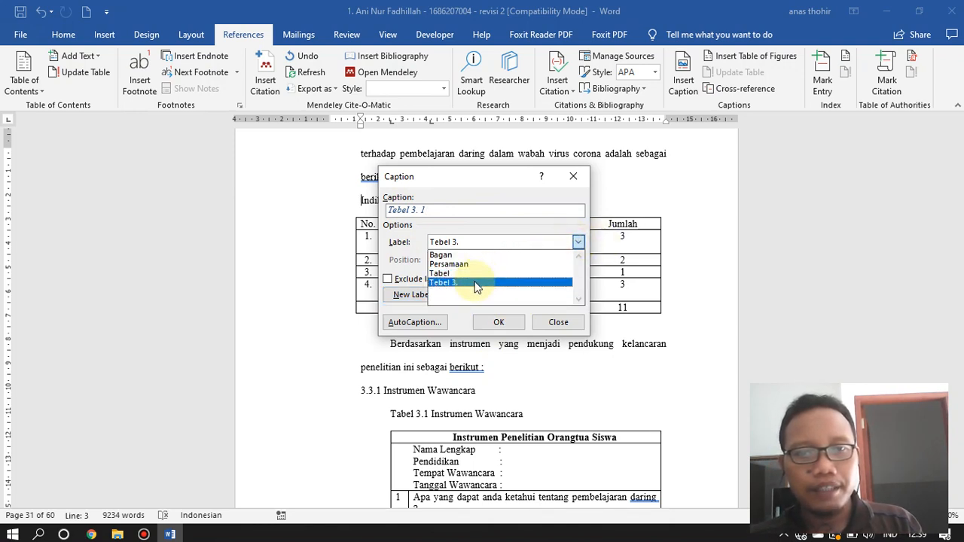
click(502, 324)
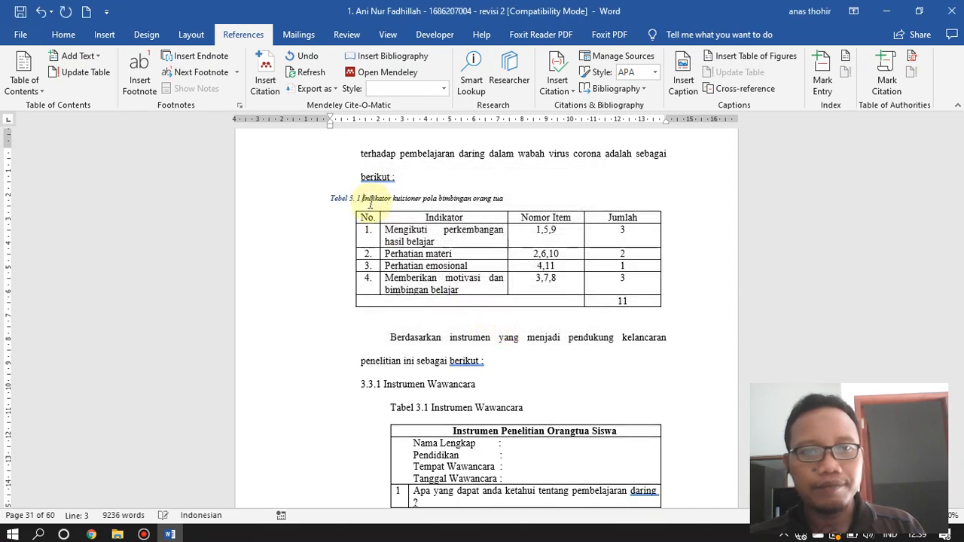
Step: Start a new style from the formatting of the indicator table's caption and name it "Tabel"
click(63, 35)
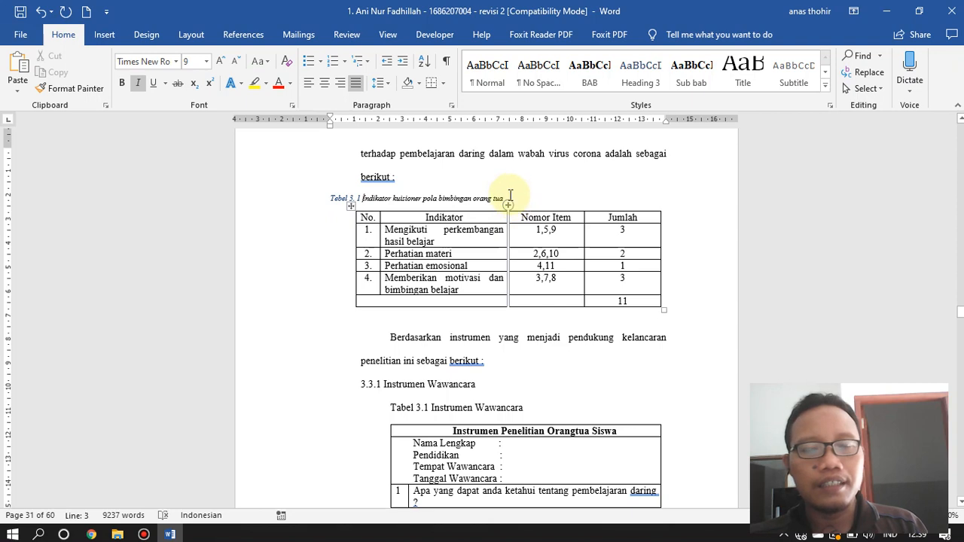
drag(510, 198, 335, 203)
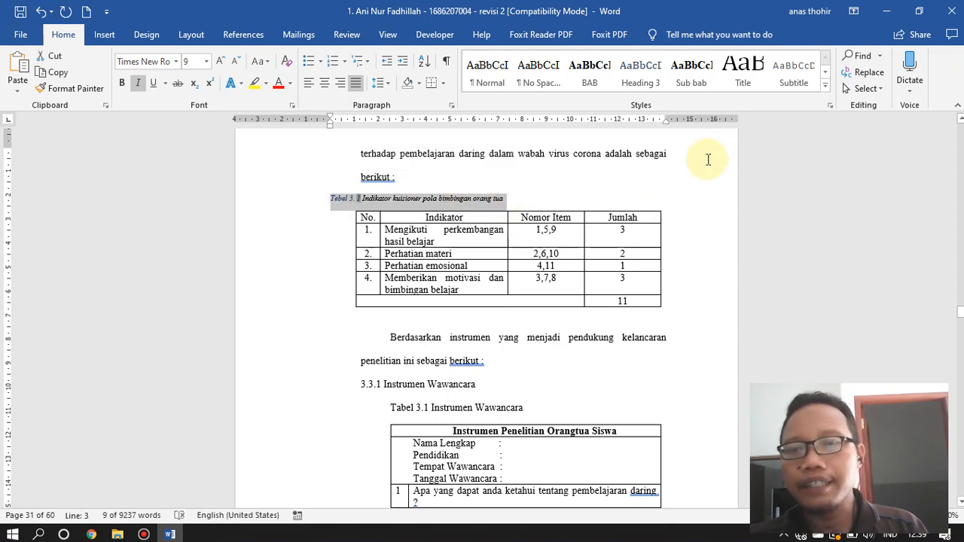
click(824, 87)
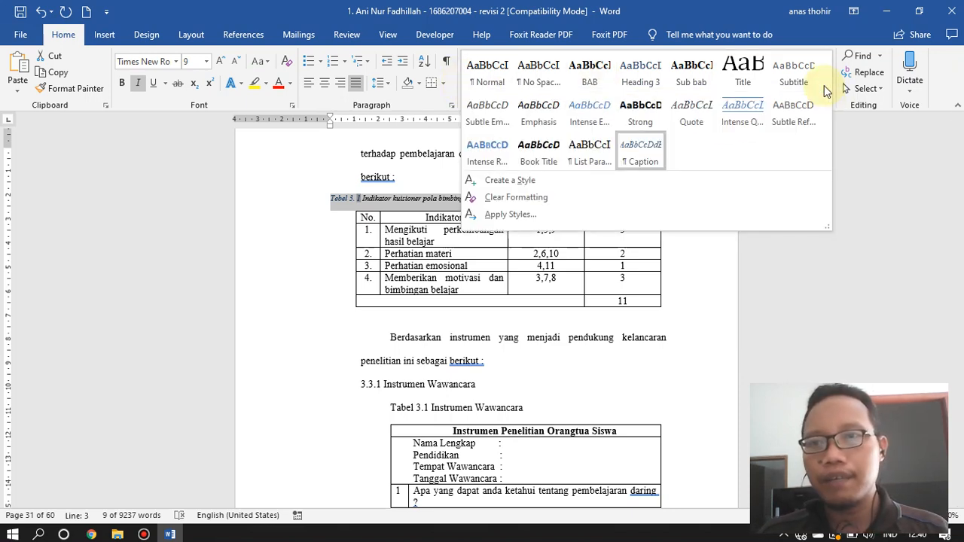
click(868, 158)
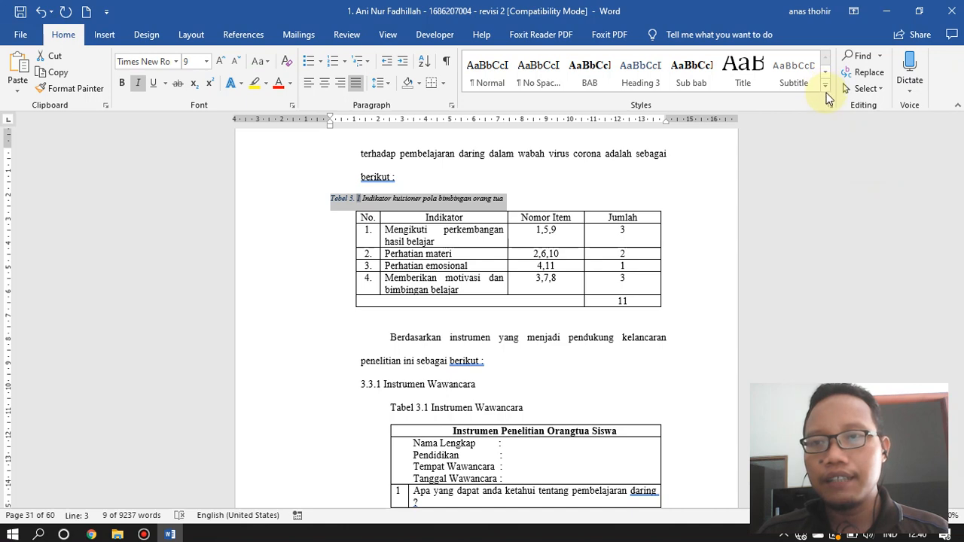
click(825, 86)
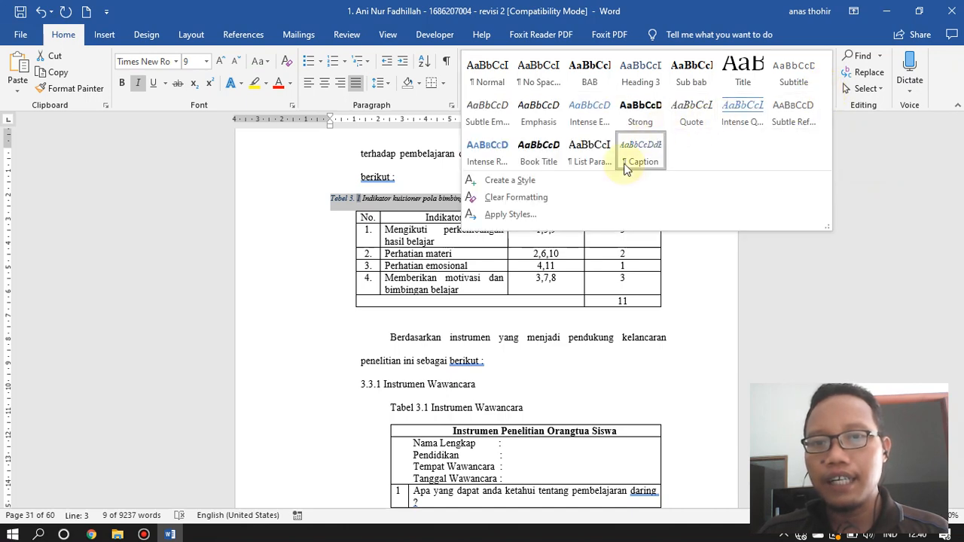
click(520, 181)
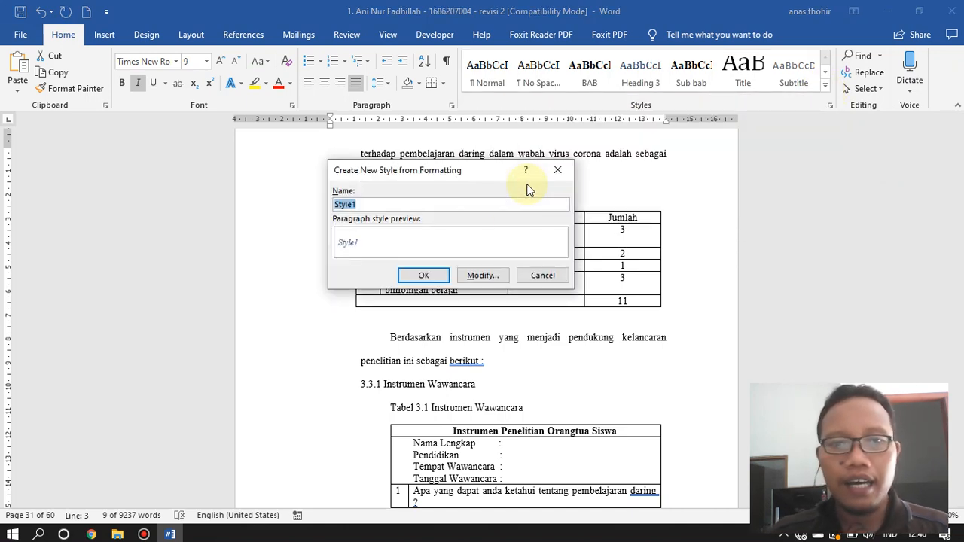
text(Tabel)
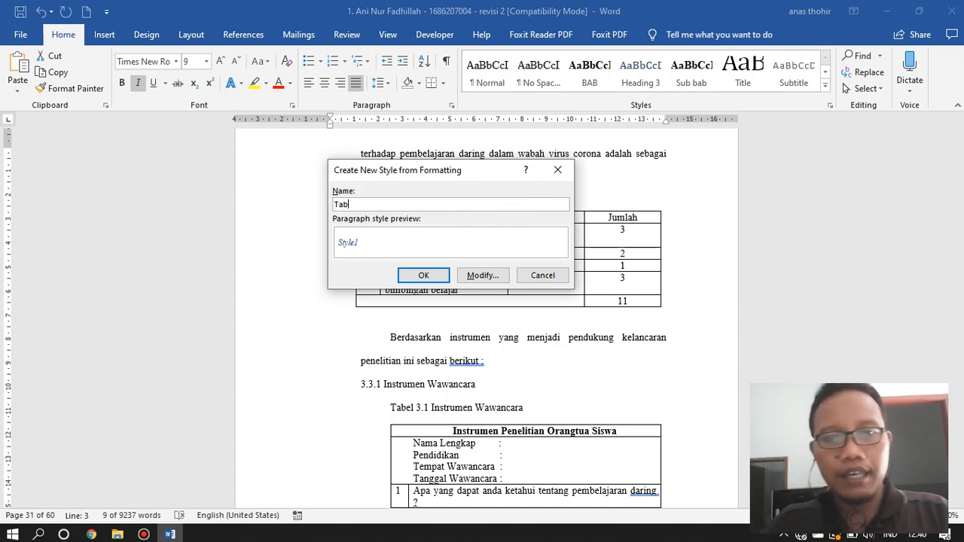
Step: Set the new Tabel style's font to 12 pt, bold and not italic
click(495, 274)
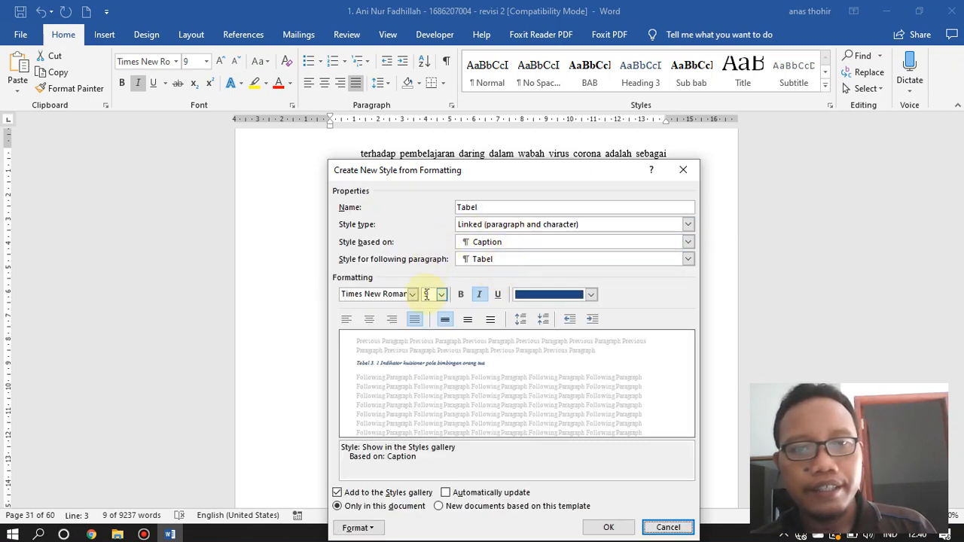
click(427, 294)
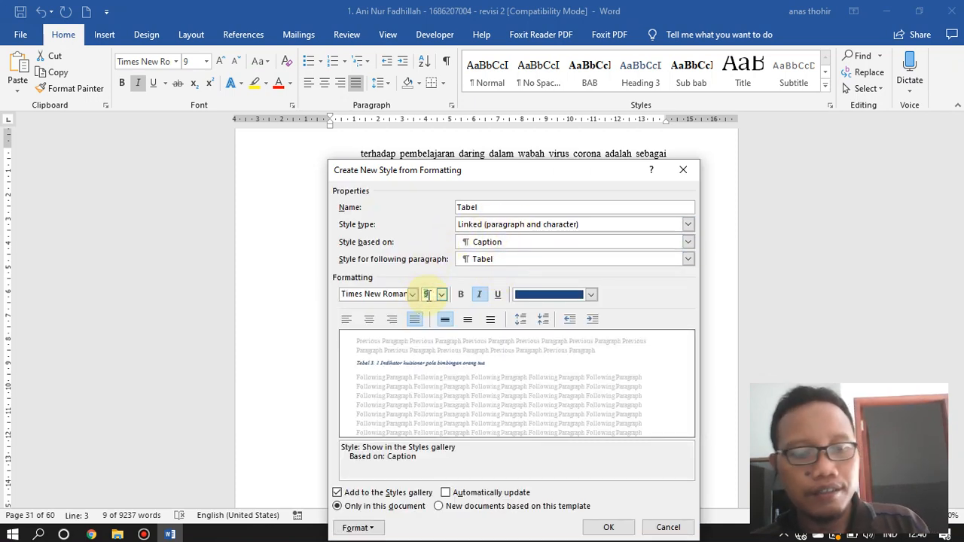
text(12)
click(480, 296)
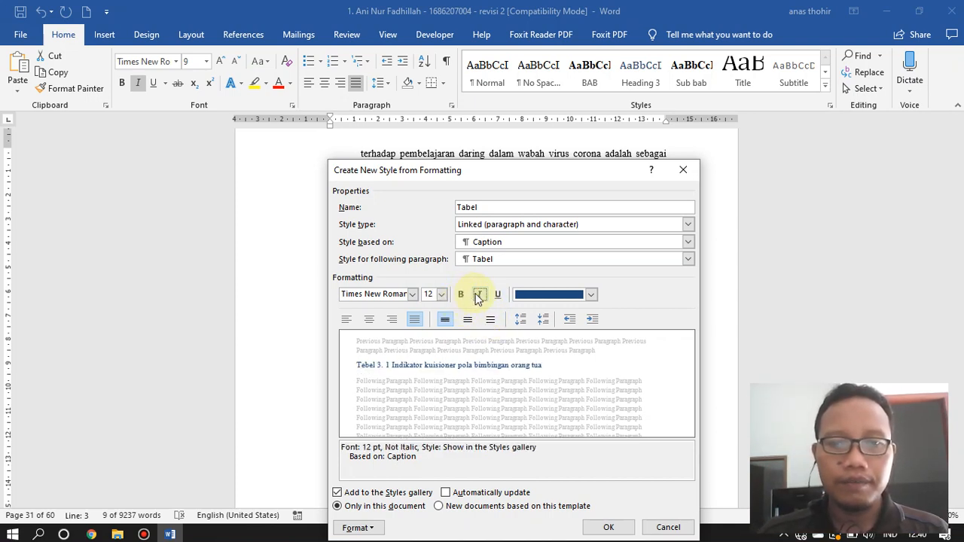
click(477, 297)
click(480, 298)
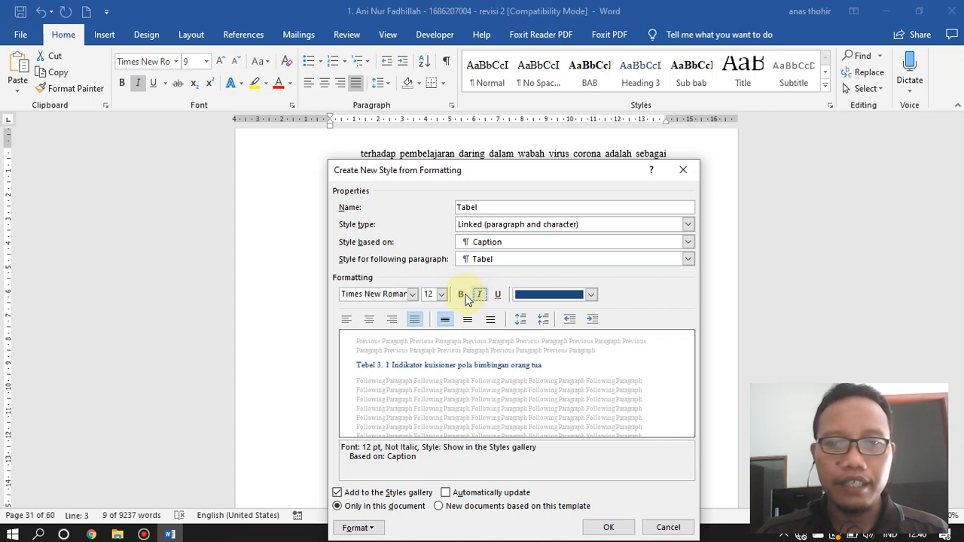
click(461, 296)
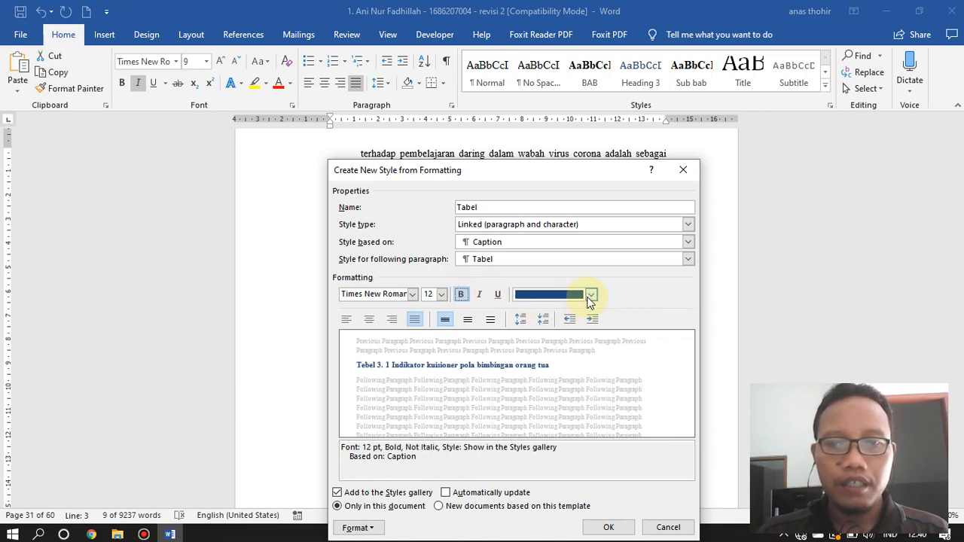
Step: Give the Tabel style the Automatic font colour and centred alignment, and save it
click(591, 295)
click(589, 312)
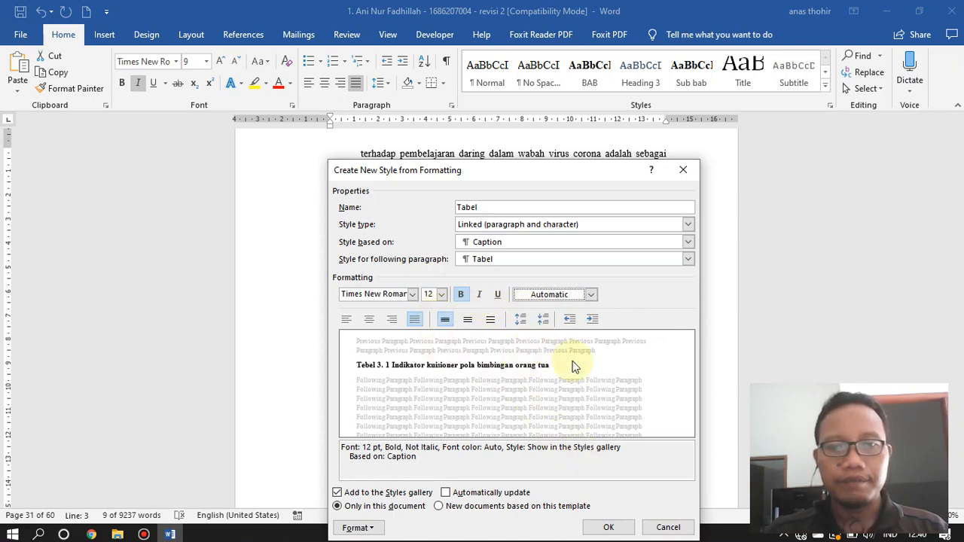
click(370, 321)
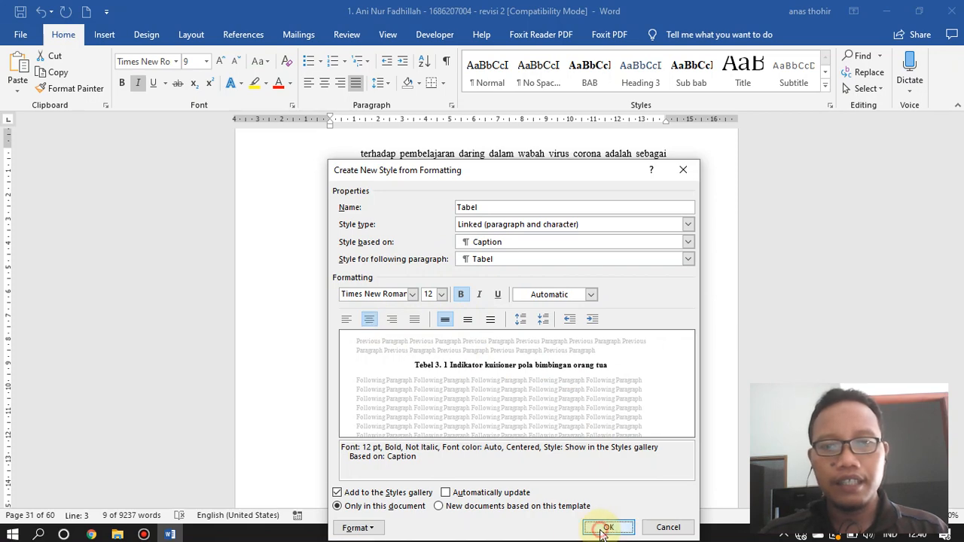
click(606, 529)
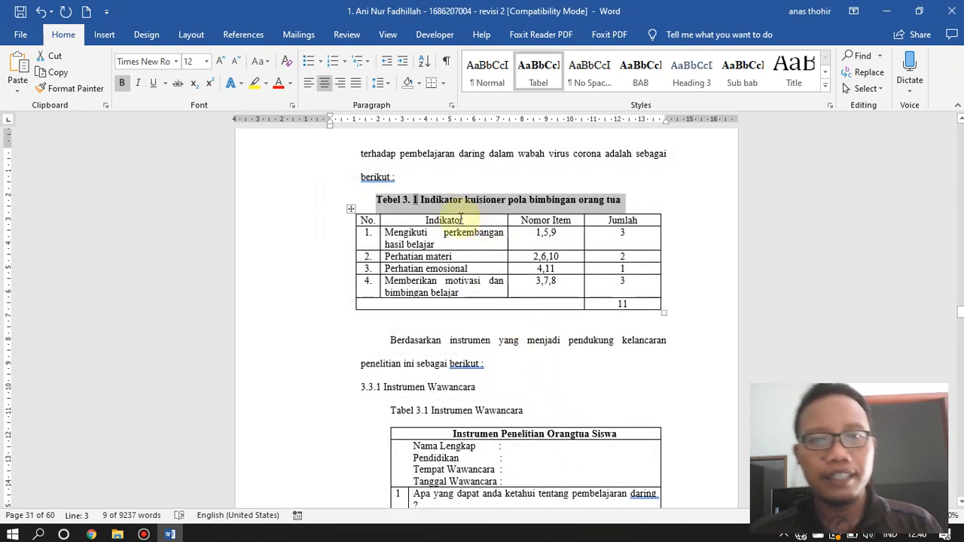
click(424, 183)
Step: Replace the manual "Tabel 3.1" before the table title "Instrumen Wawancara" with an automatically numbered "Tebel 3." caption
scroll(490, 290, down, 3)
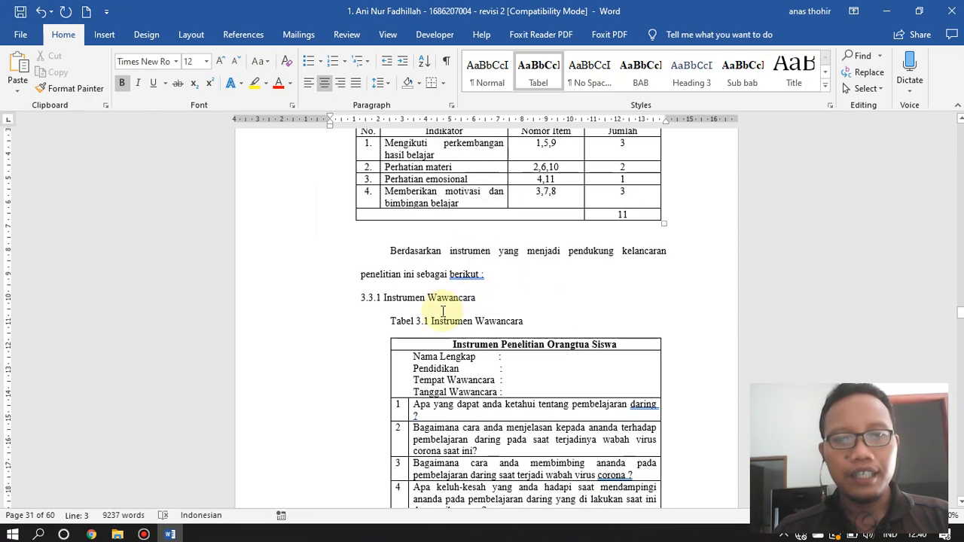
drag(429, 320, 399, 321)
key(Delete)
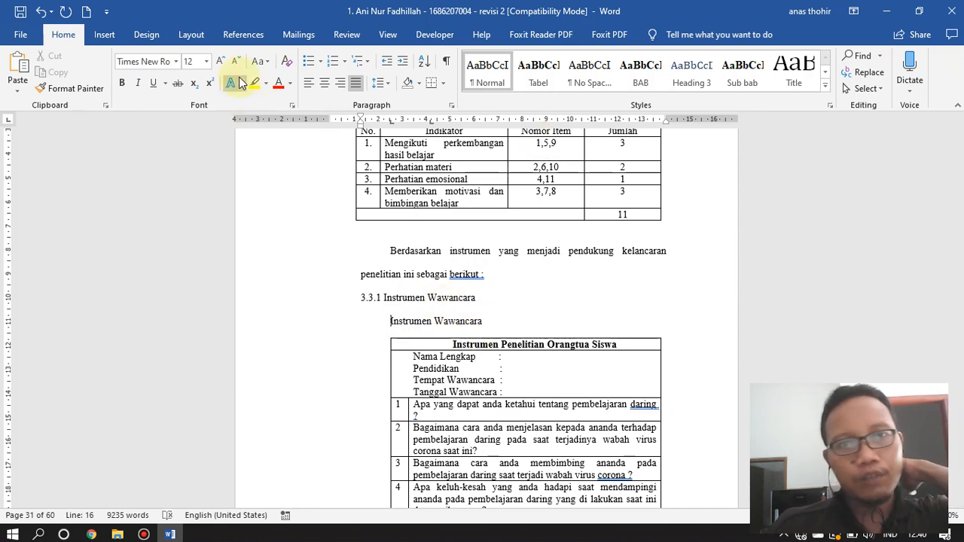
click(241, 34)
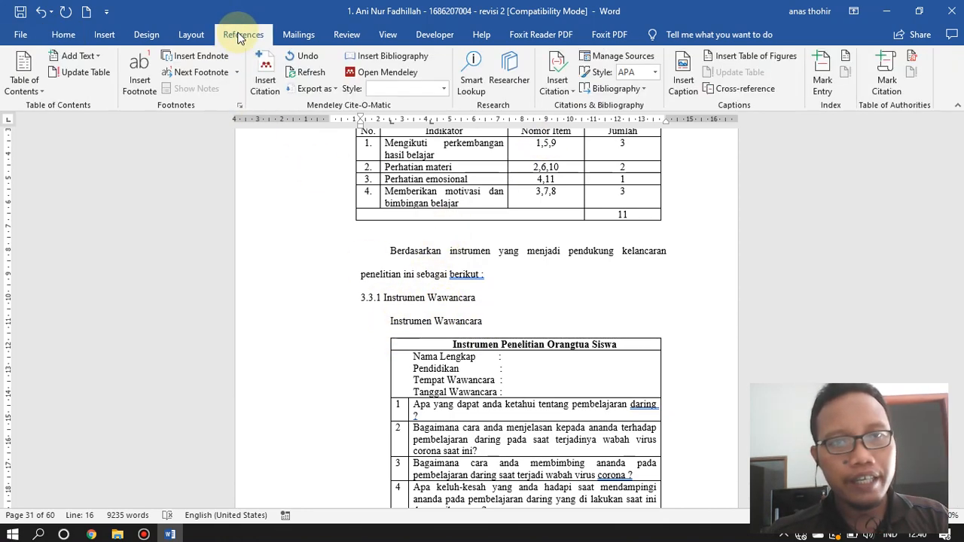
click(689, 73)
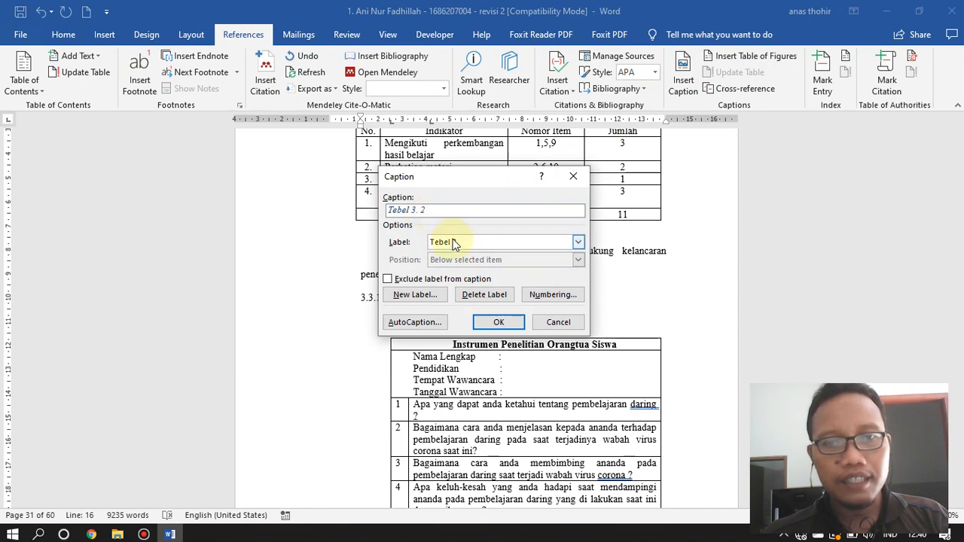
click(515, 332)
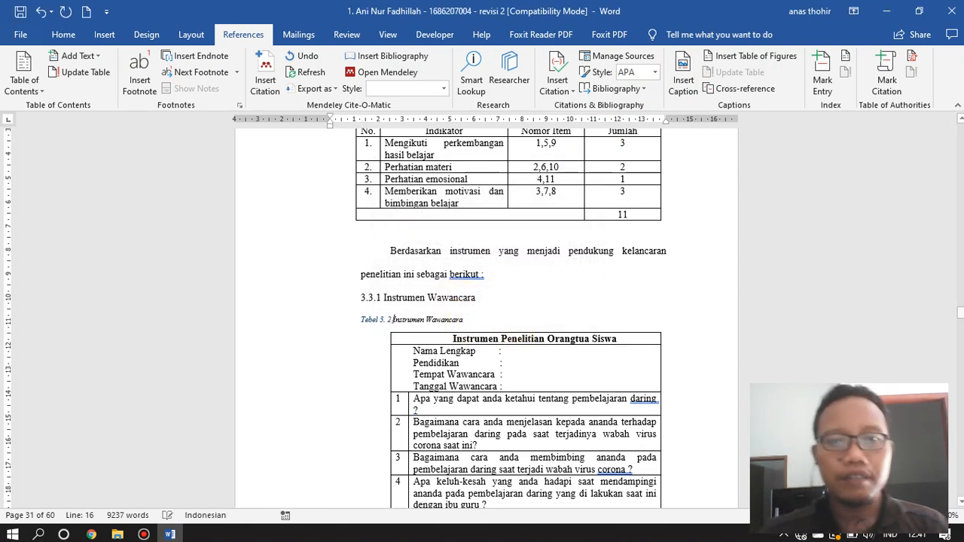
Step: Apply the Tabel style to the whole "Instrumen Wawancara" table caption
drag(465, 320, 369, 314)
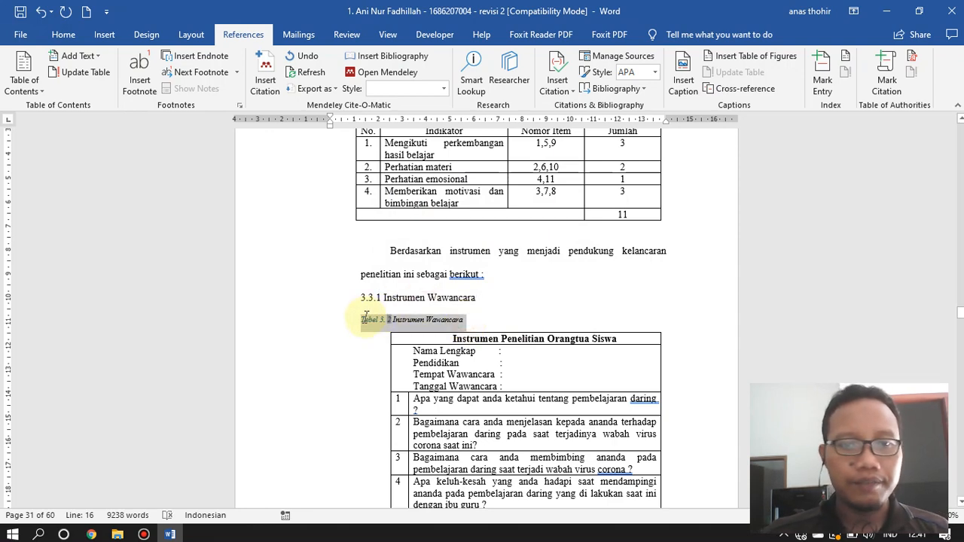
click(63, 35)
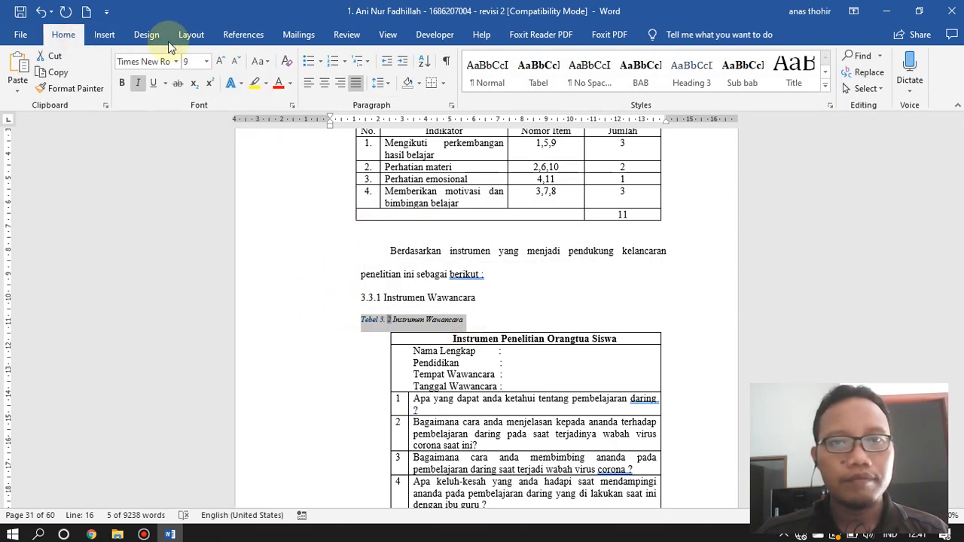
click(539, 83)
Step: Delete the manual "Tebel 3.2" in front of the table title "Angket/Kuesioner" on page 32
scroll(667, 380, down, 4)
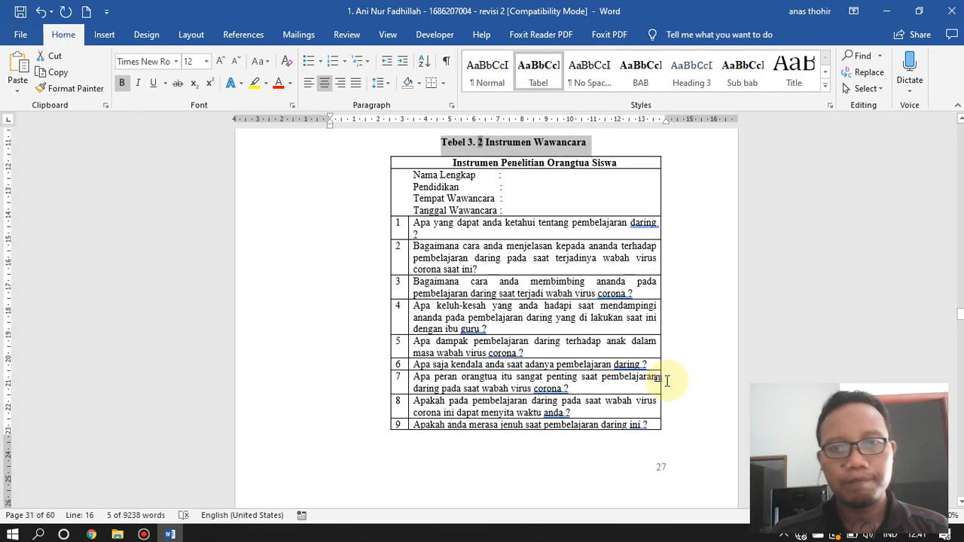
scroll(667, 380, down, 10)
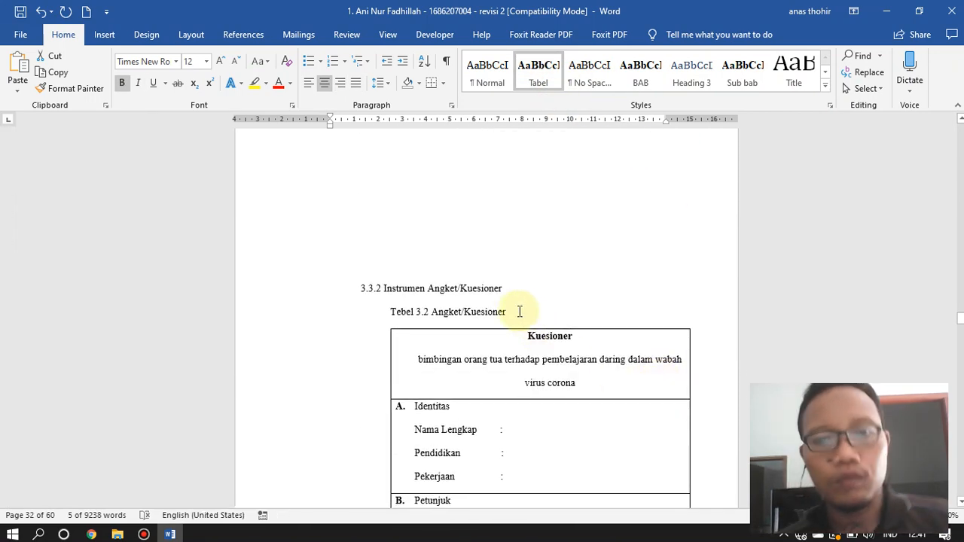
drag(432, 312, 391, 312)
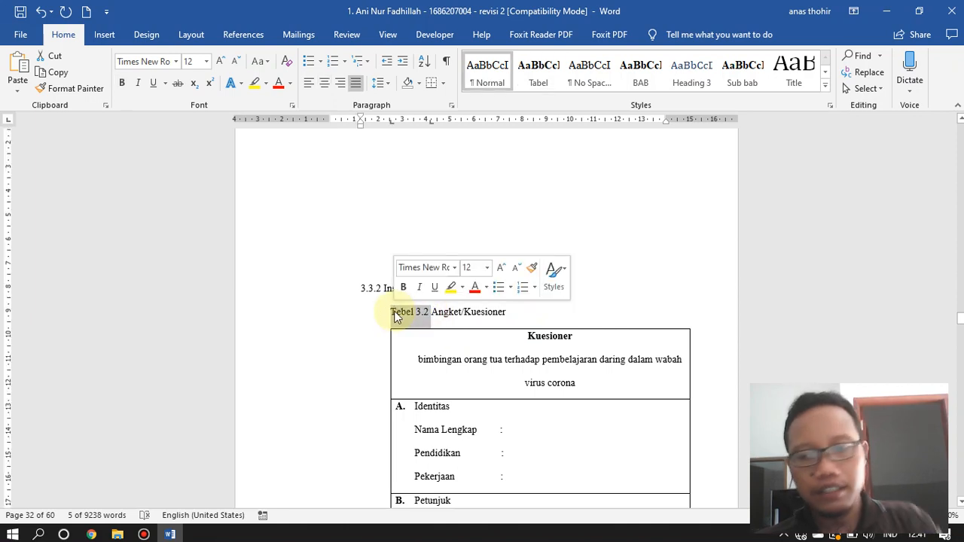
key(BackSpace)
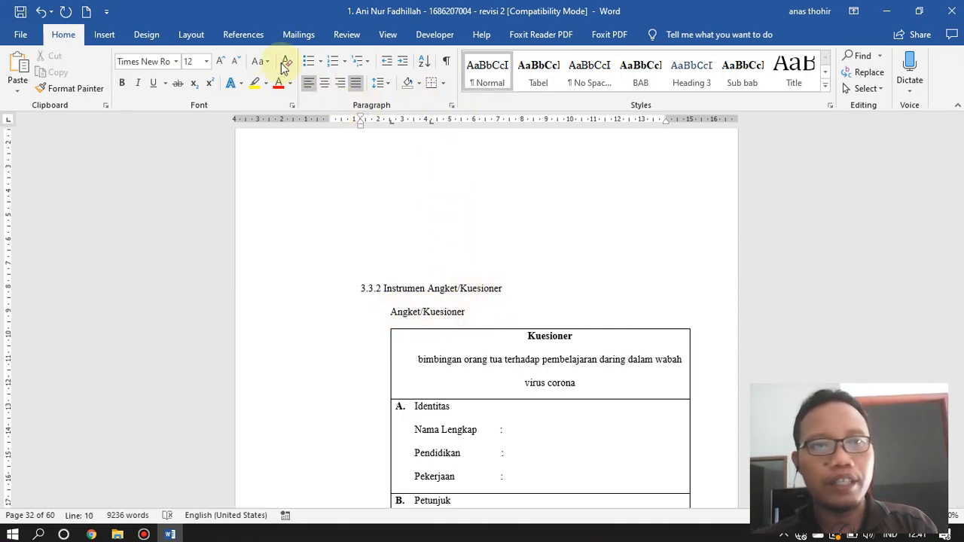
click(243, 35)
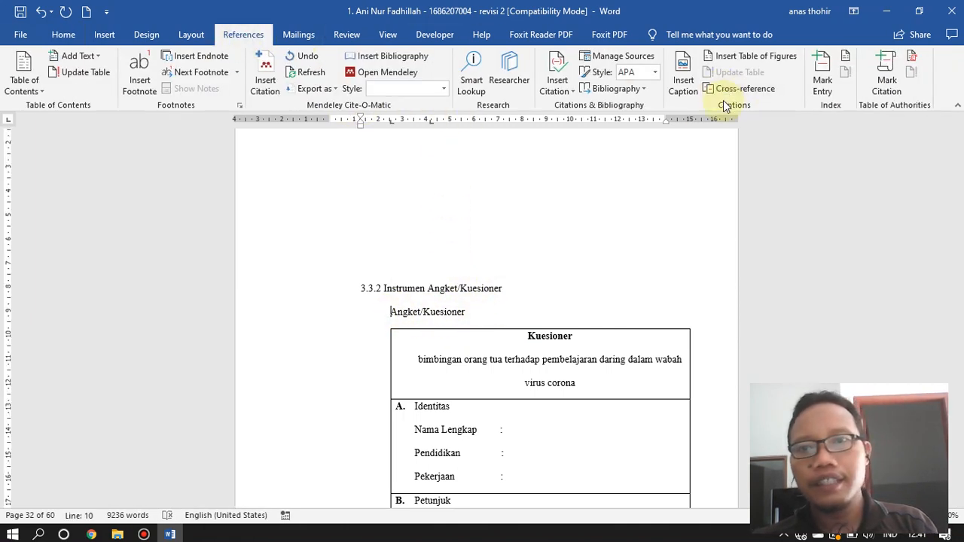
click(683, 81)
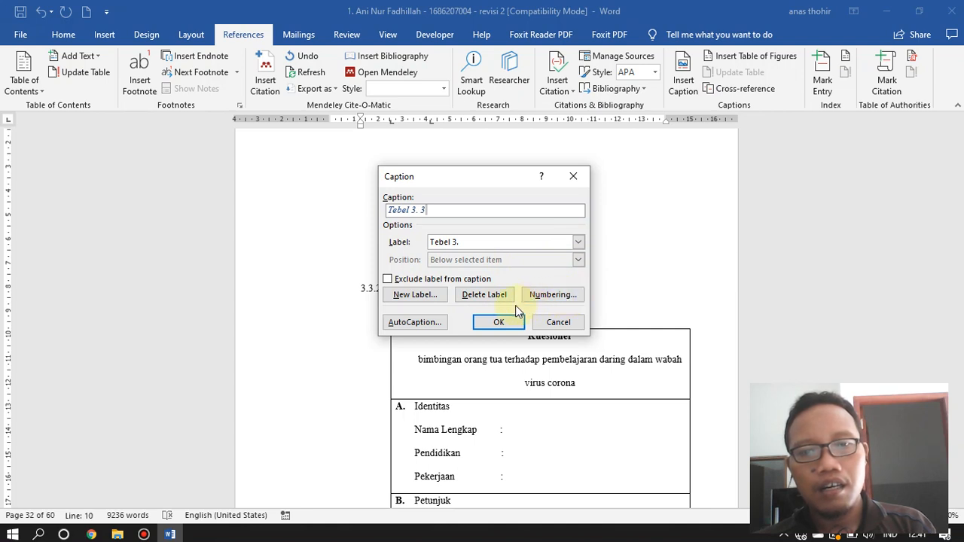
click(414, 326)
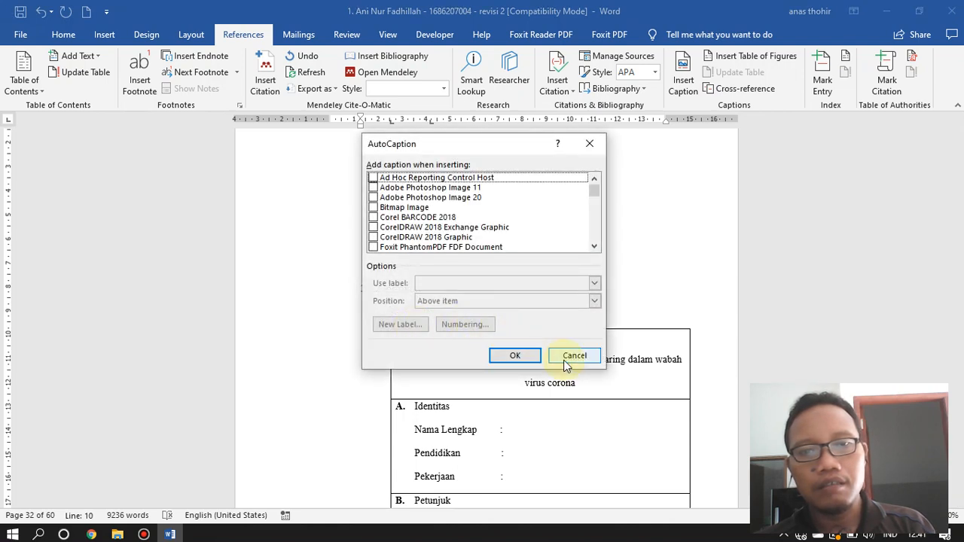
click(565, 360)
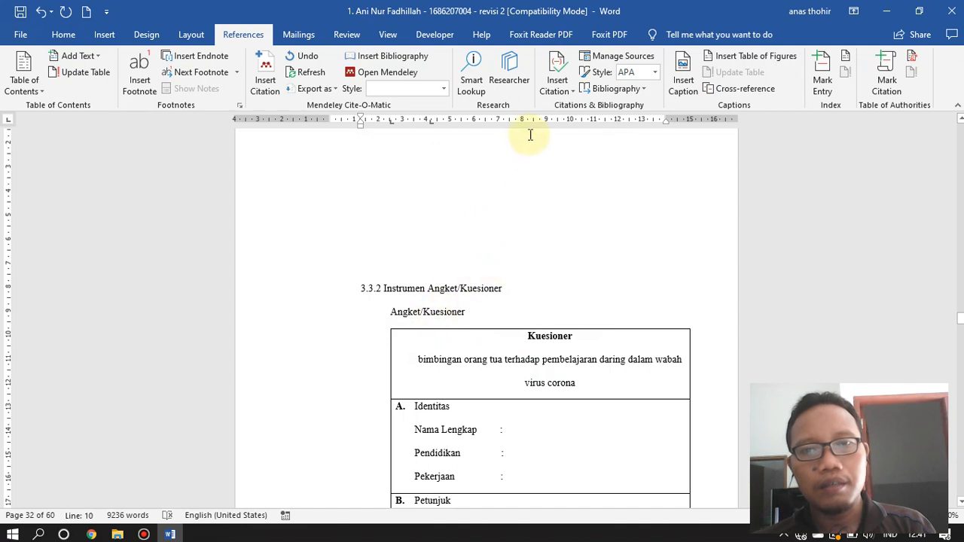
Step: Insert an automatically numbered "Tebel 3." caption before the table title "Angket/Kuesioner" and apply the Tabel style to the whole caption
click(683, 64)
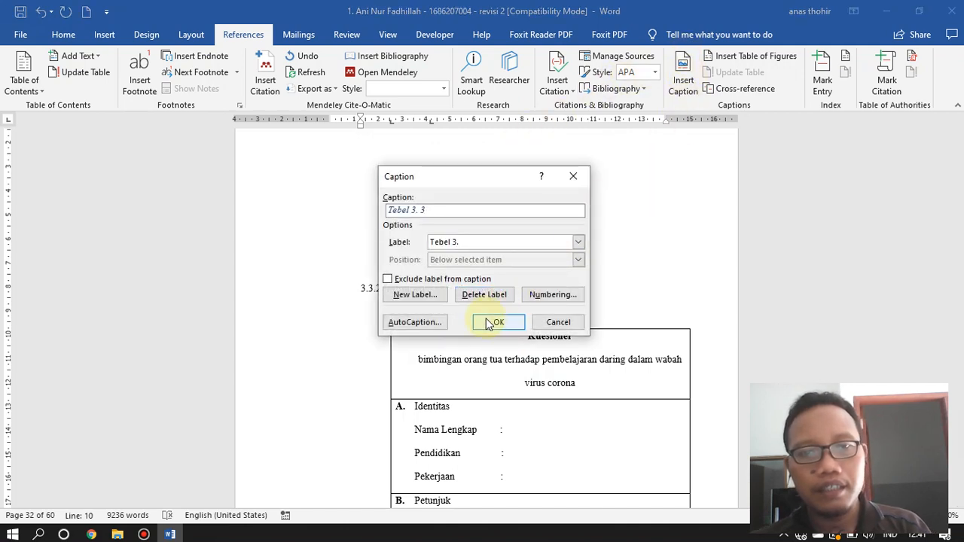
click(489, 320)
drag(451, 304, 388, 313)
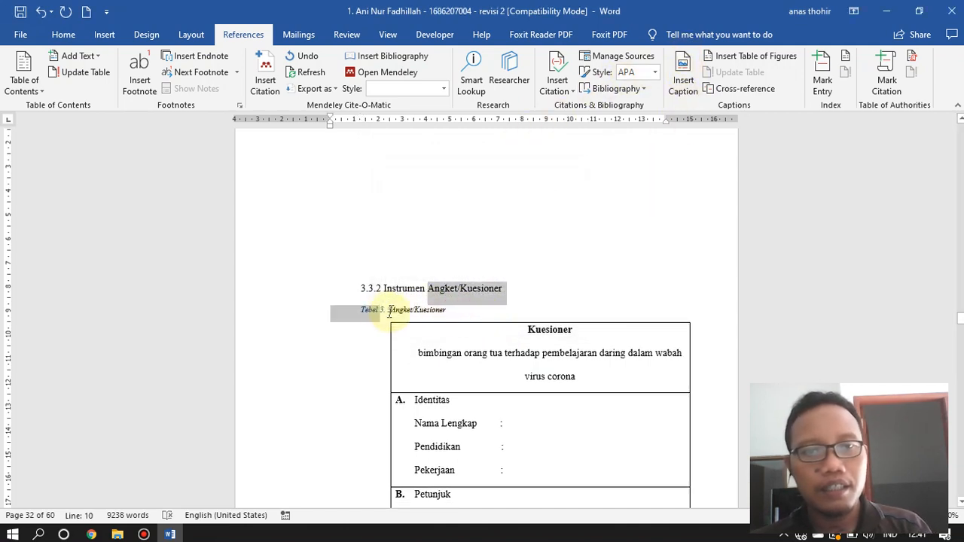
click(411, 308)
drag(449, 306, 363, 320)
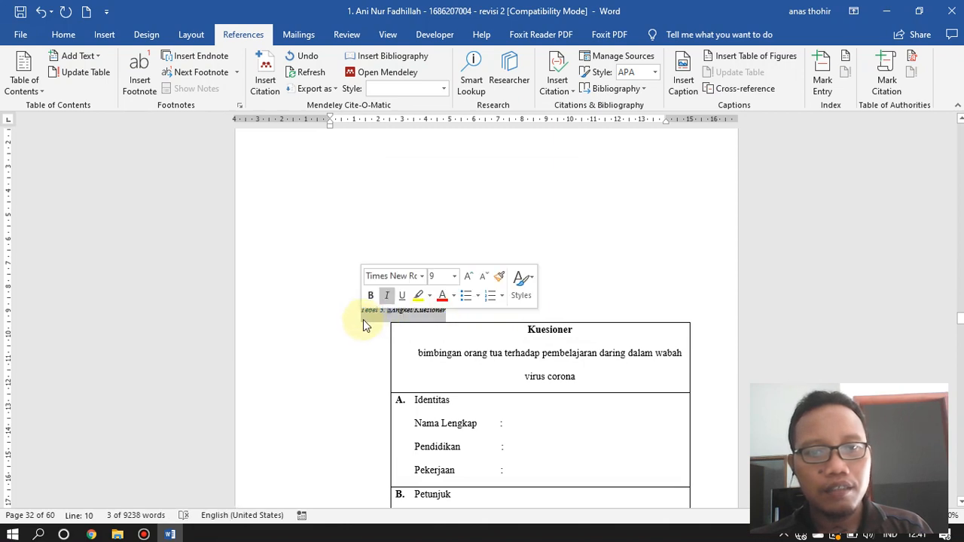
click(60, 34)
click(539, 81)
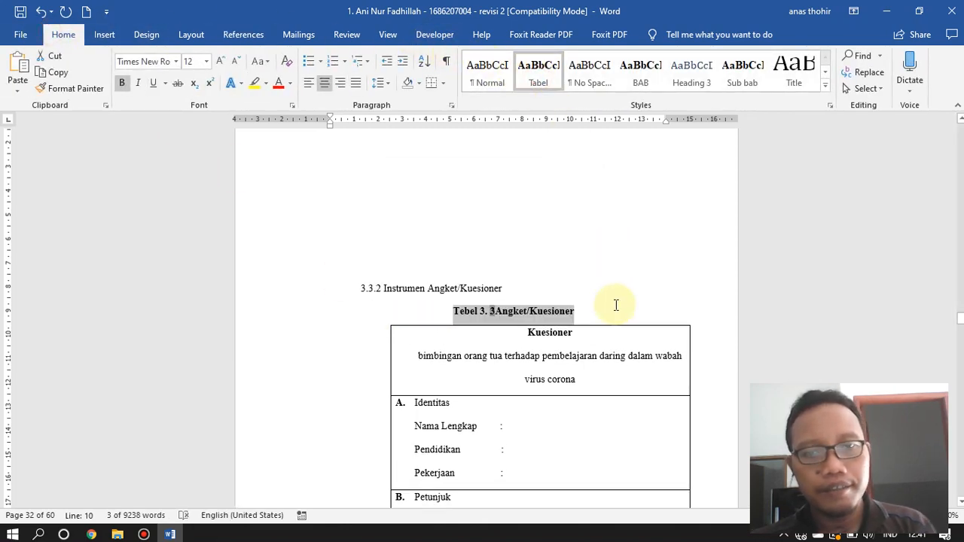
scroll(608, 305, down, 3)
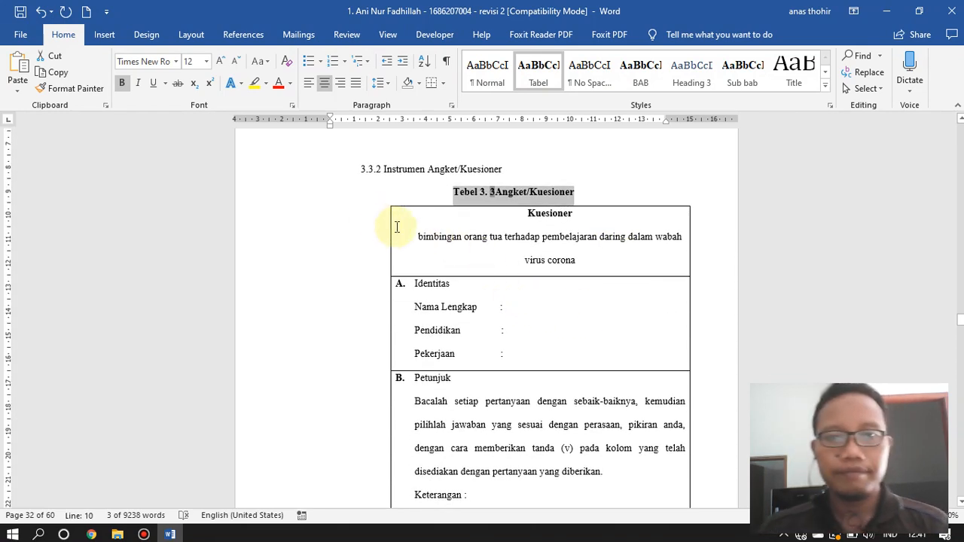
Step: Set the line spacing of the whole "Kuesioner" table under the "Angket/Kuesioner" caption to 1,0
click(391, 219)
drag(389, 217, 670, 464)
scroll(655, 420, up, 12)
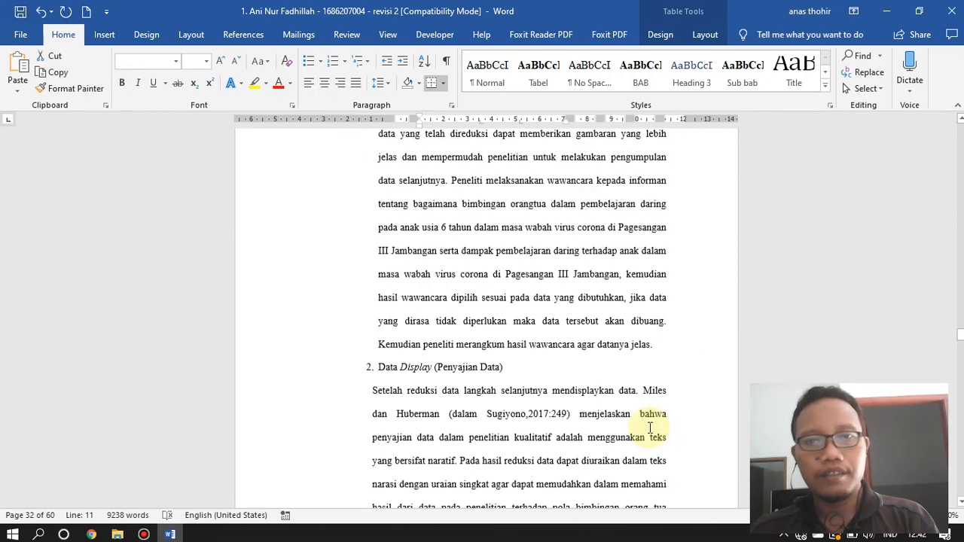
scroll(606, 392, up, 20)
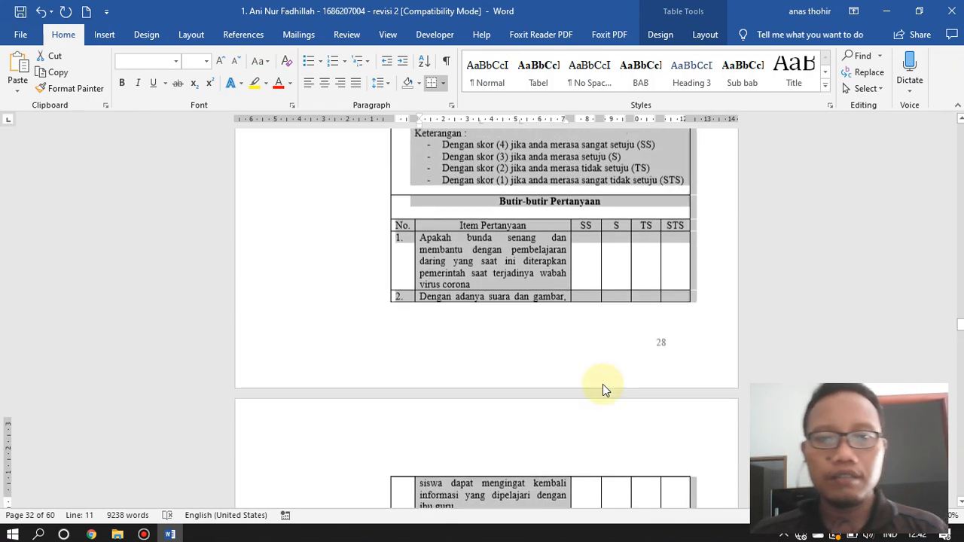
scroll(601, 384, up, 2)
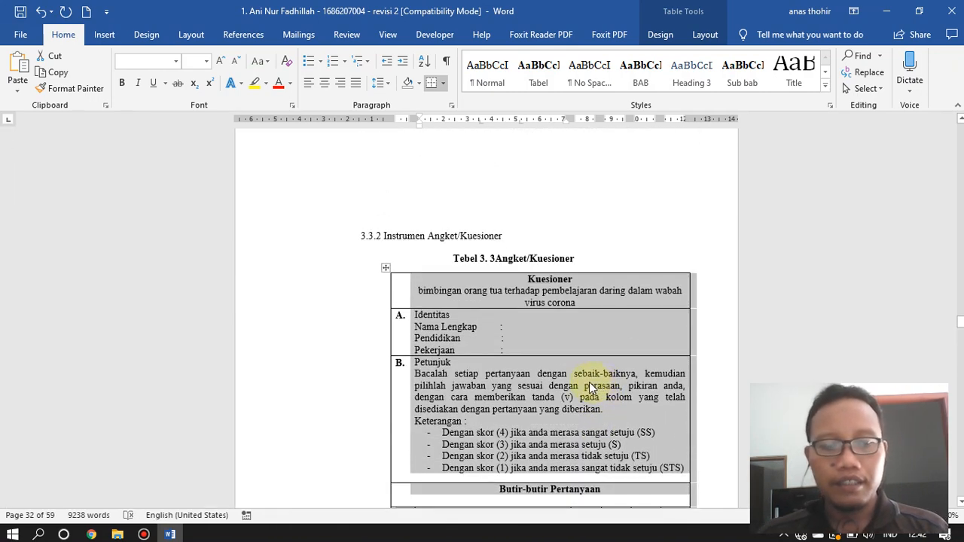
click(393, 89)
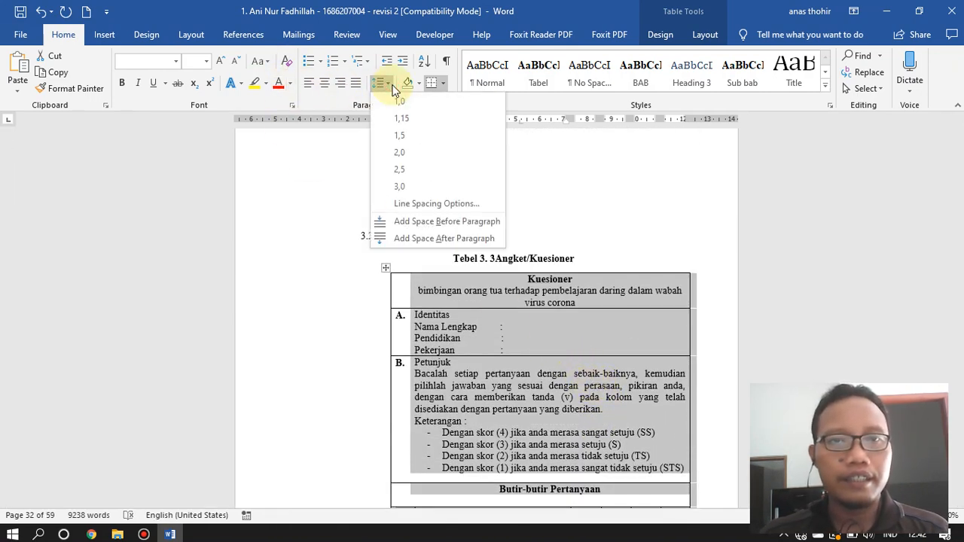
click(393, 95)
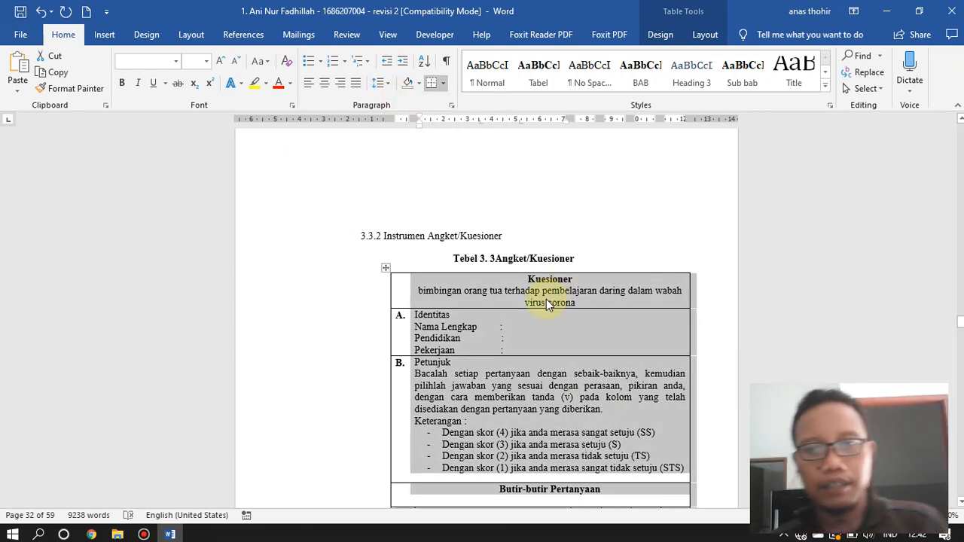
scroll(545, 301, down, 4)
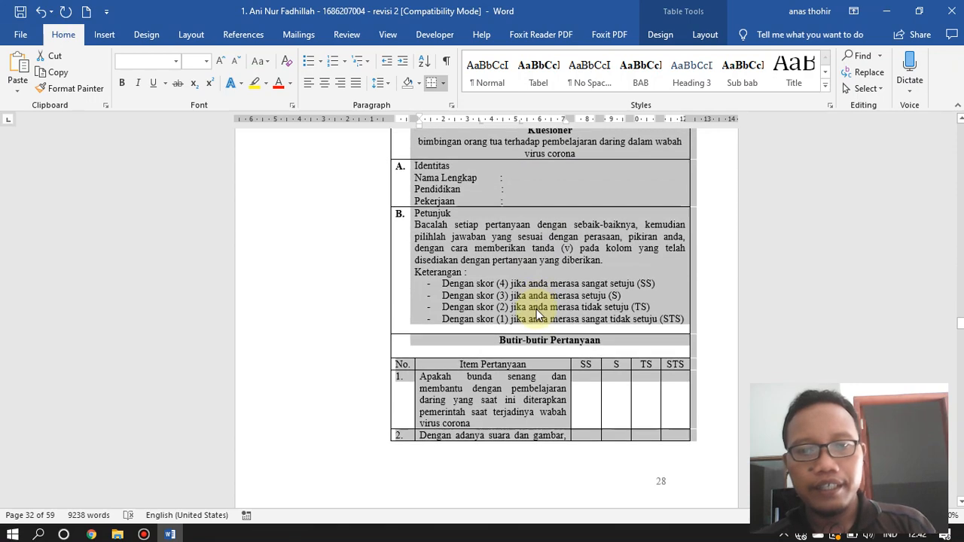
scroll(536, 309, up, 2)
scroll(539, 314, down, 3)
click(525, 347)
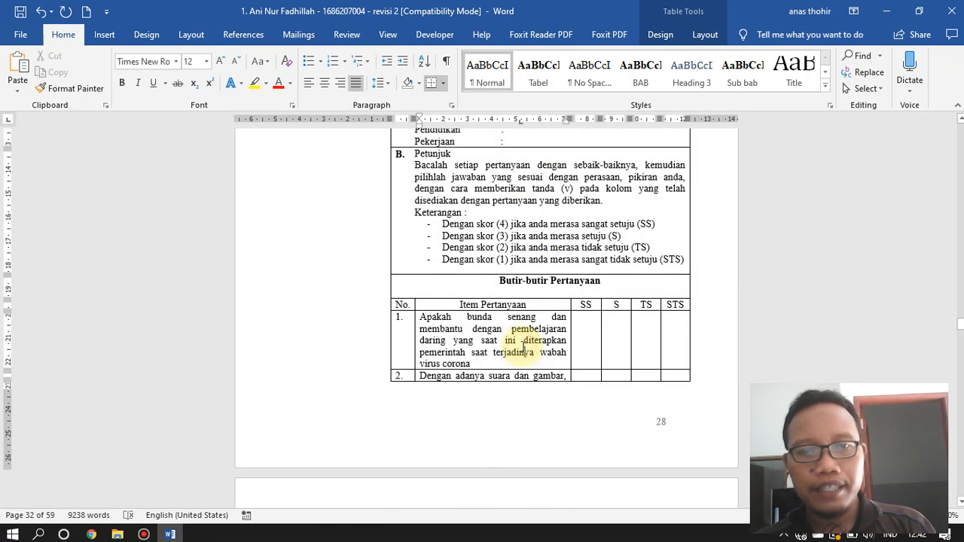
scroll(533, 345, down, 5)
scroll(598, 381, up, 5)
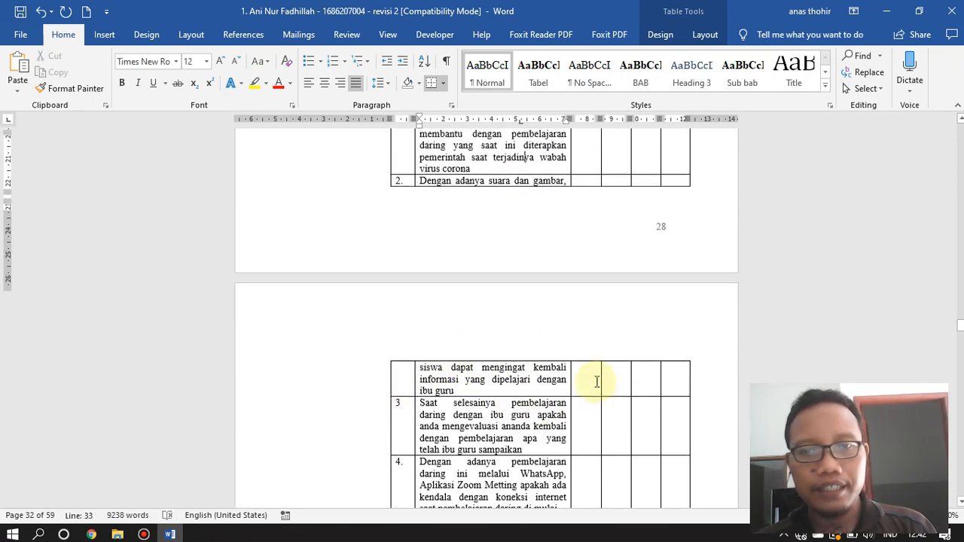
drag(402, 305, 686, 307)
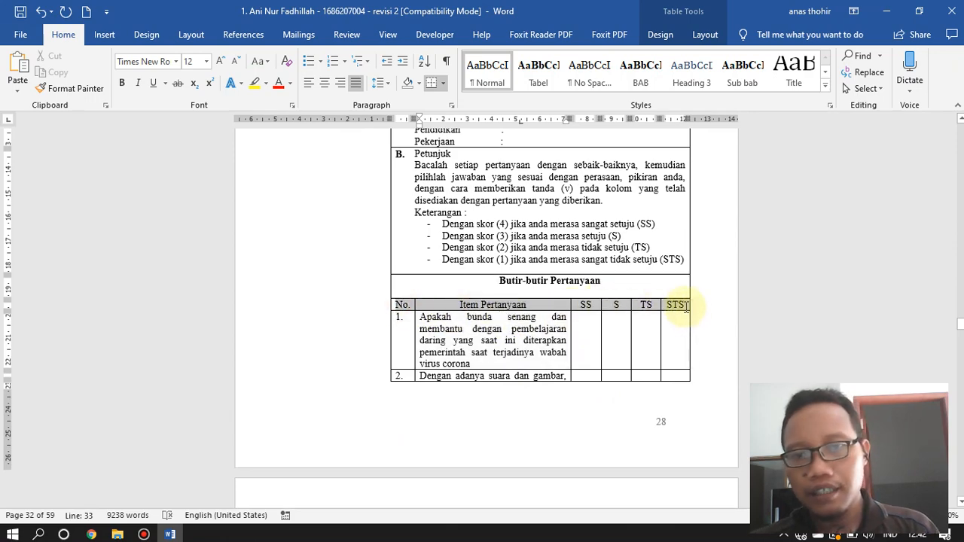
click(700, 37)
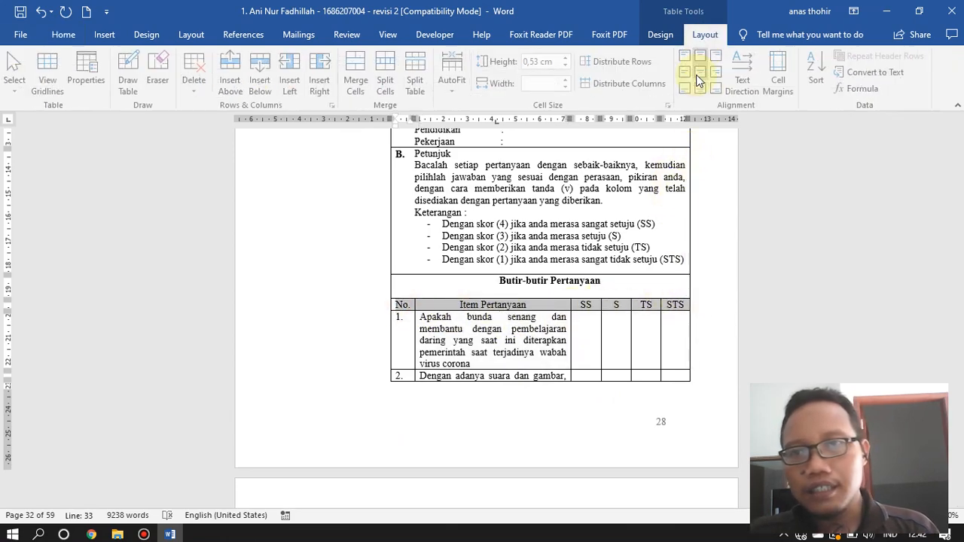
click(667, 41)
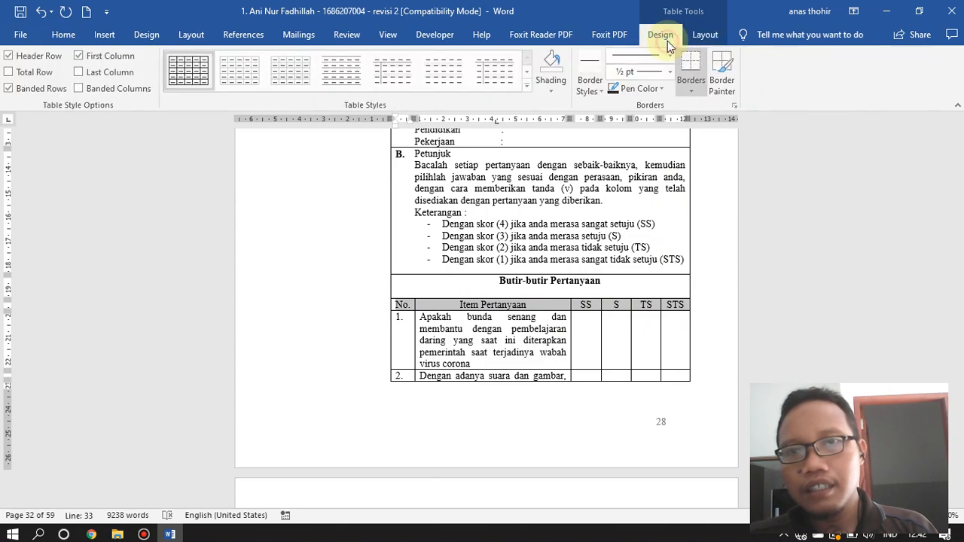
click(704, 35)
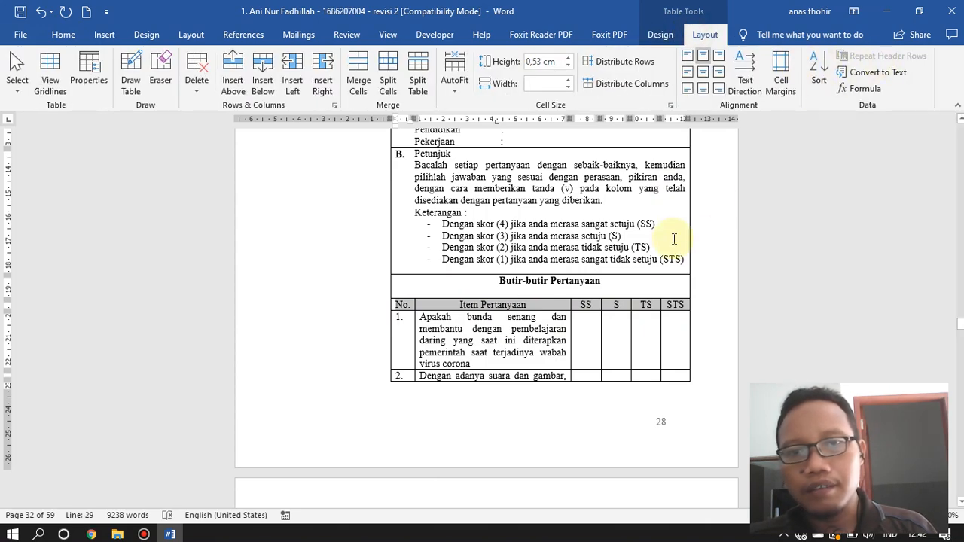
click(641, 271)
scroll(640, 273, up, 3)
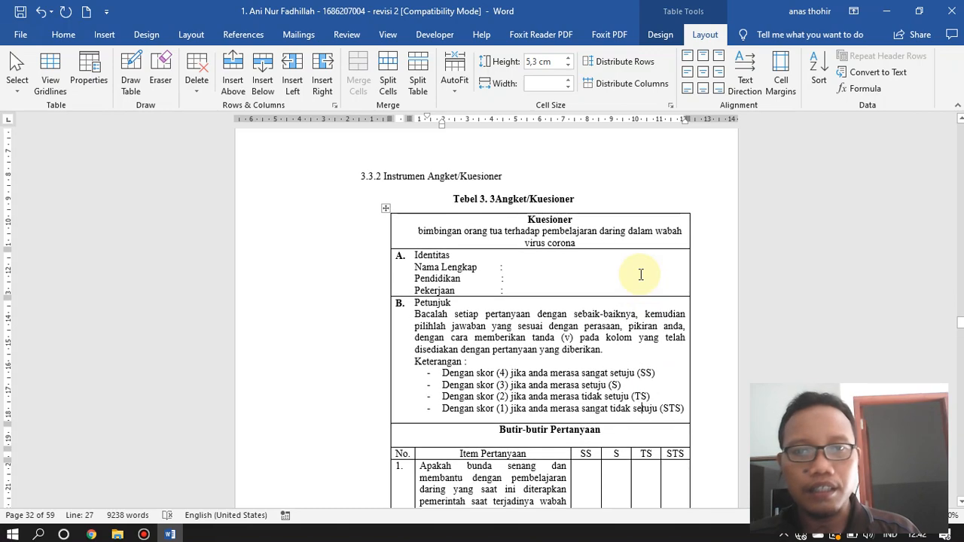
Step: Insert an automatically numbered caption with the new label "Tabel 4." before the table title "Nama-nama inisial orang tua di Pagesangan III Jambangan" in section 4.2.2
scroll(641, 275, down, 15)
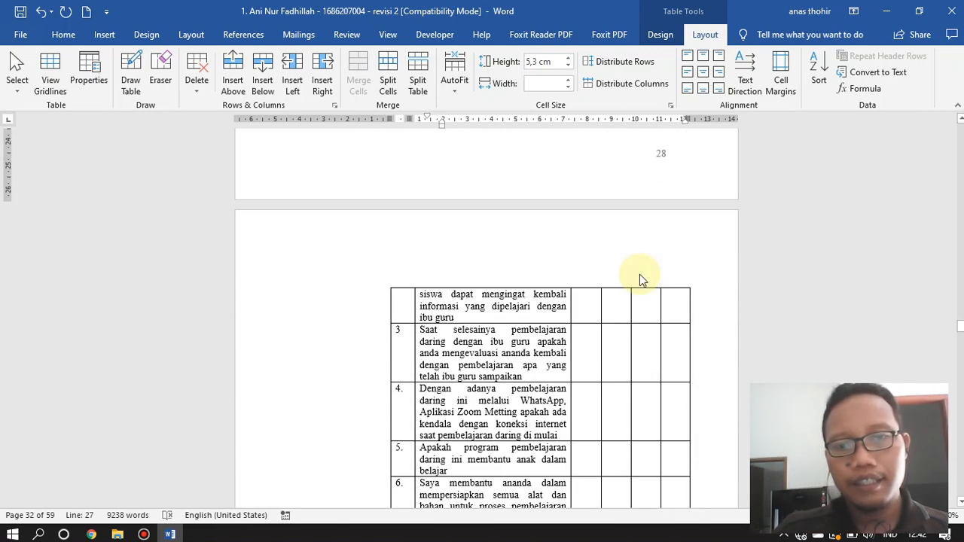
scroll(640, 275, down, 10)
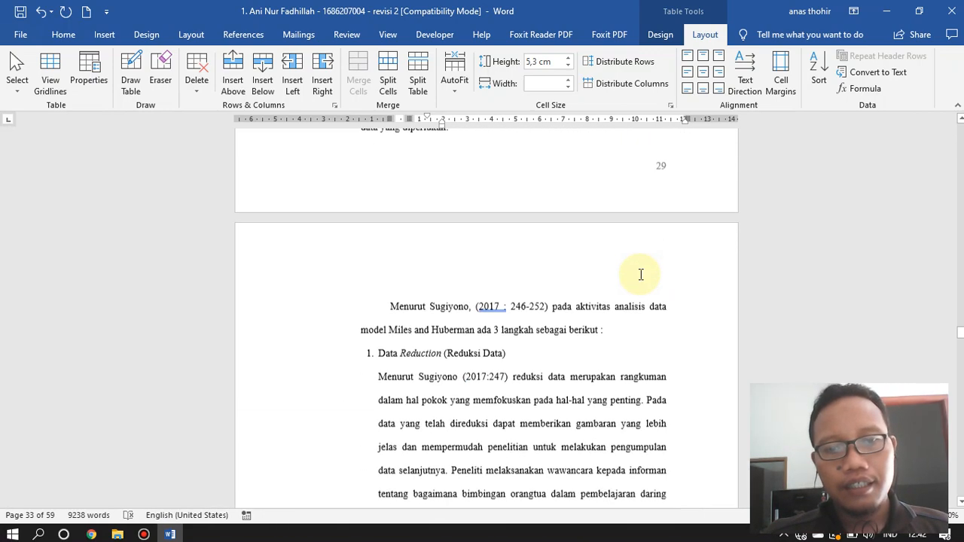
scroll(641, 275, down, 12)
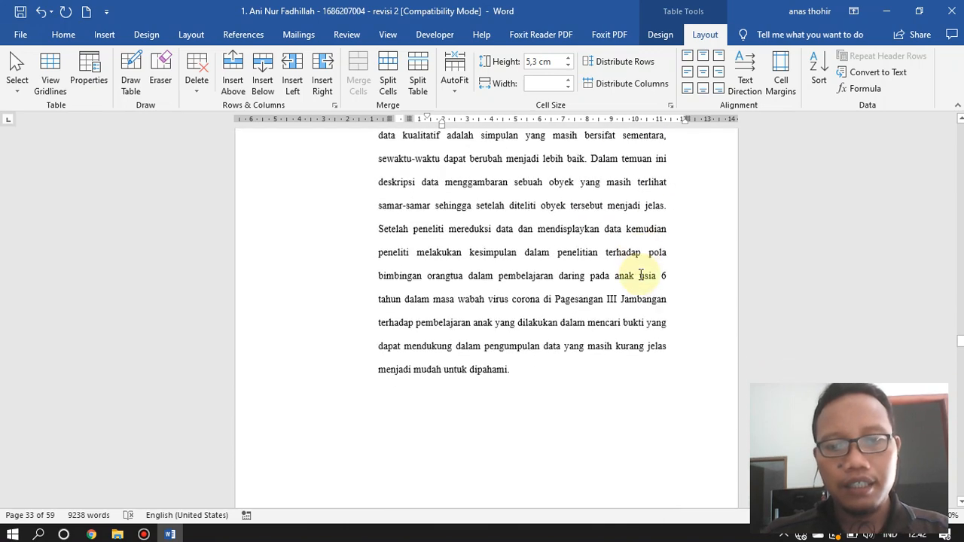
scroll(641, 277, up, 3)
scroll(641, 277, down, 8)
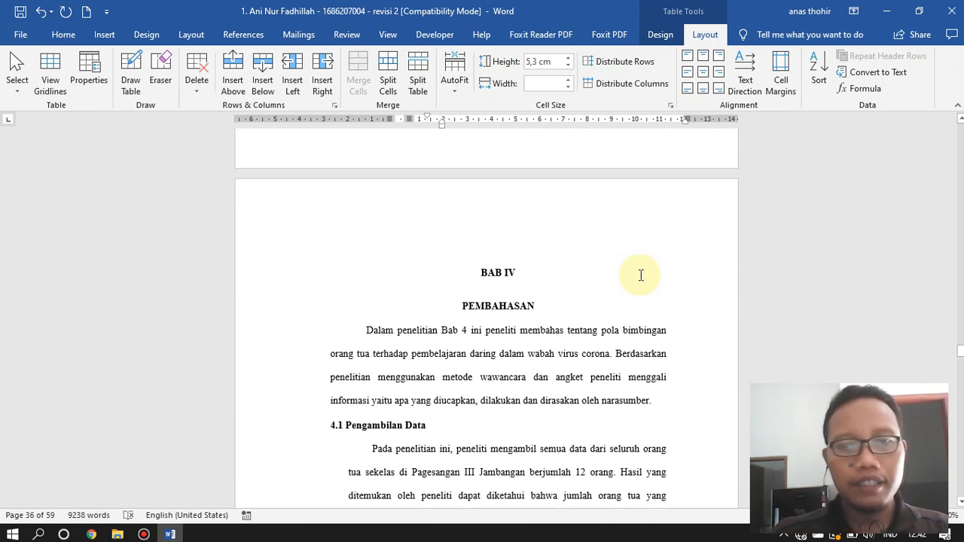
scroll(641, 274, down, 10)
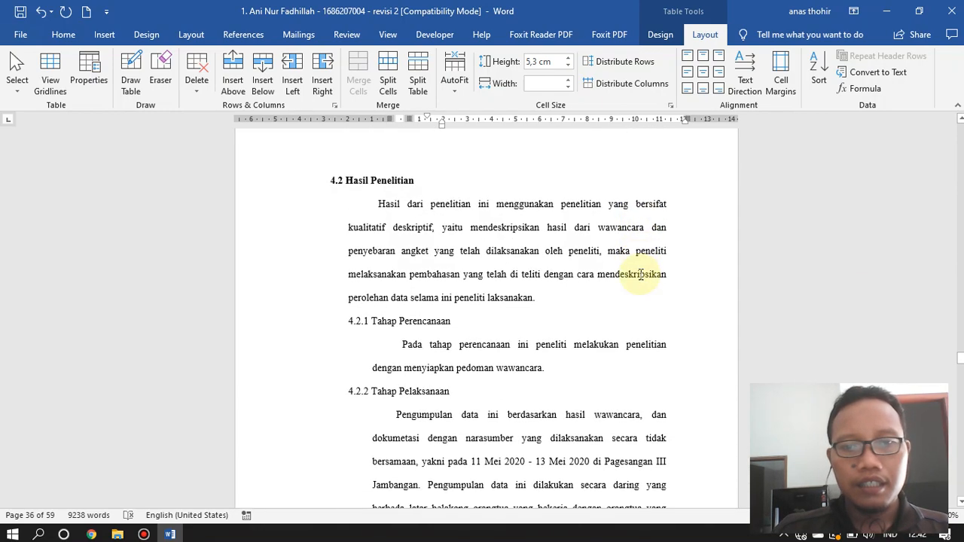
scroll(640, 275, down, 10)
scroll(639, 275, up, 2)
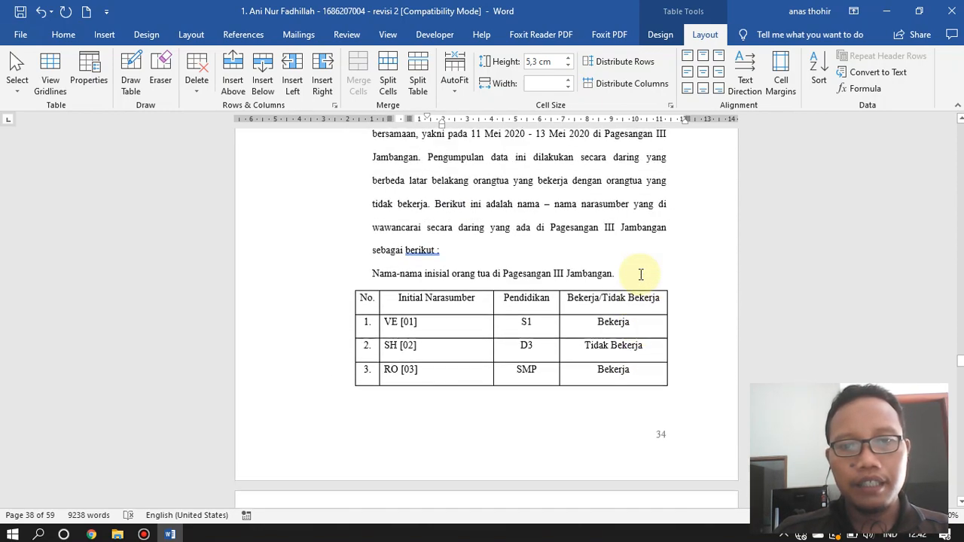
click(375, 272)
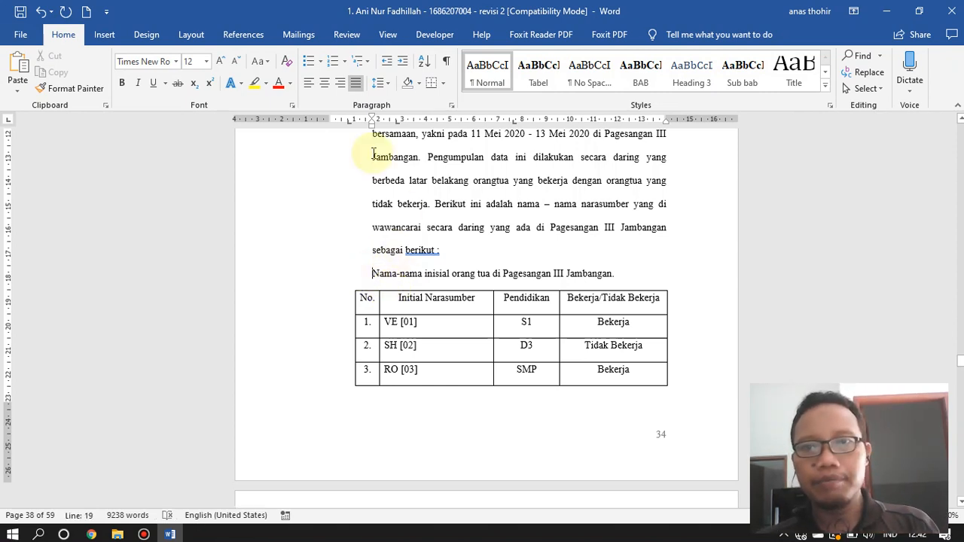
click(250, 36)
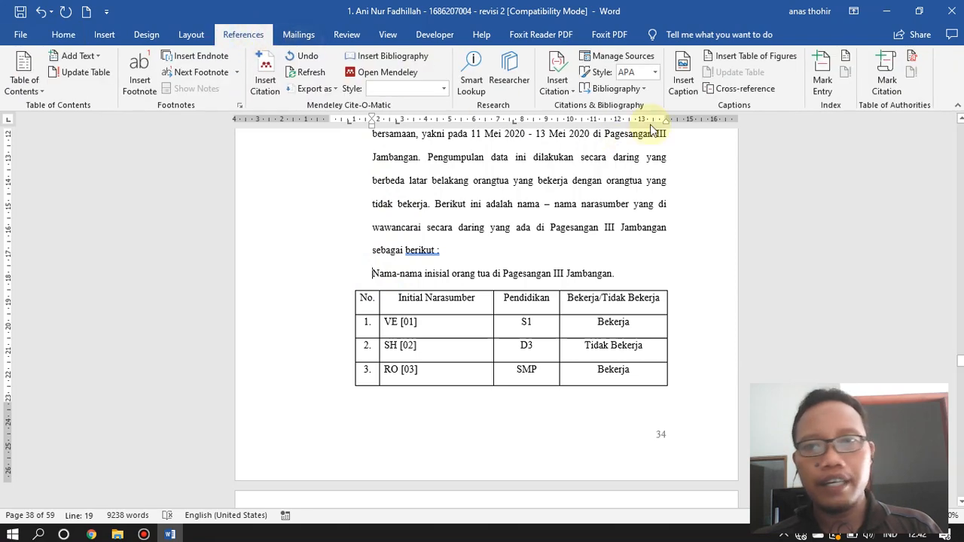
click(682, 80)
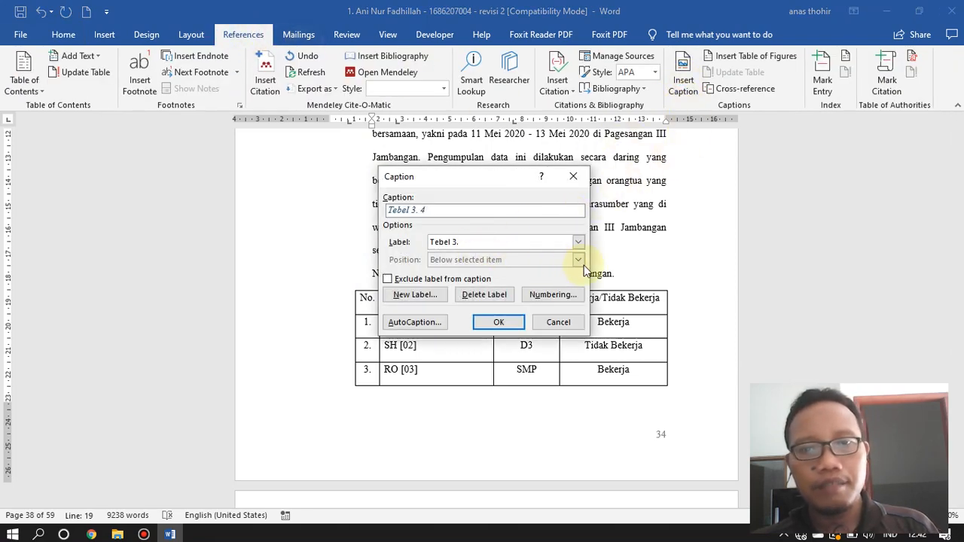
click(432, 296)
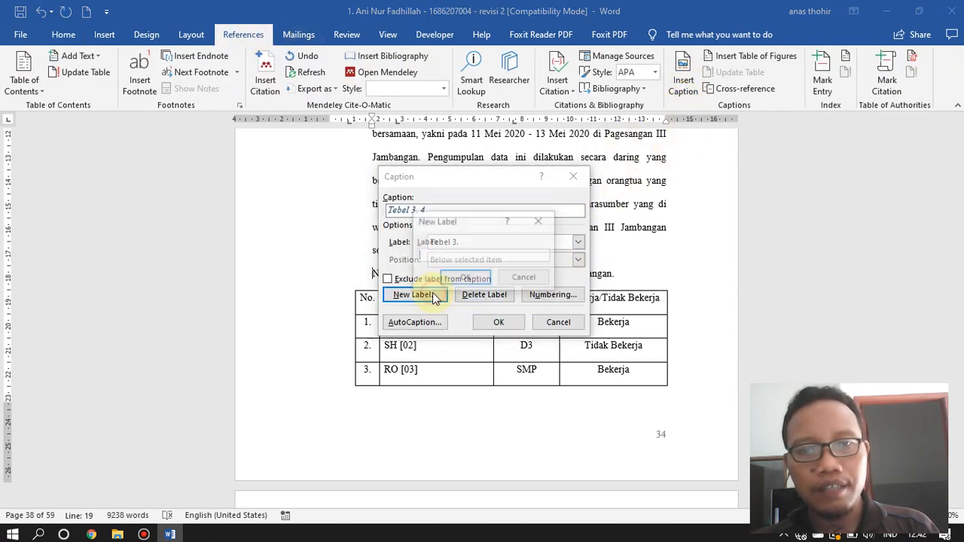
text(T)
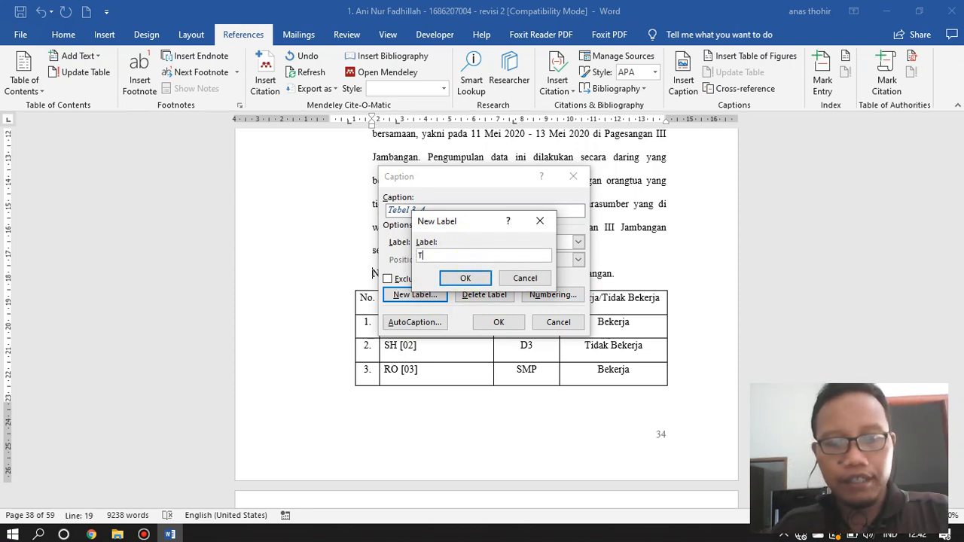
text(bel 4.)
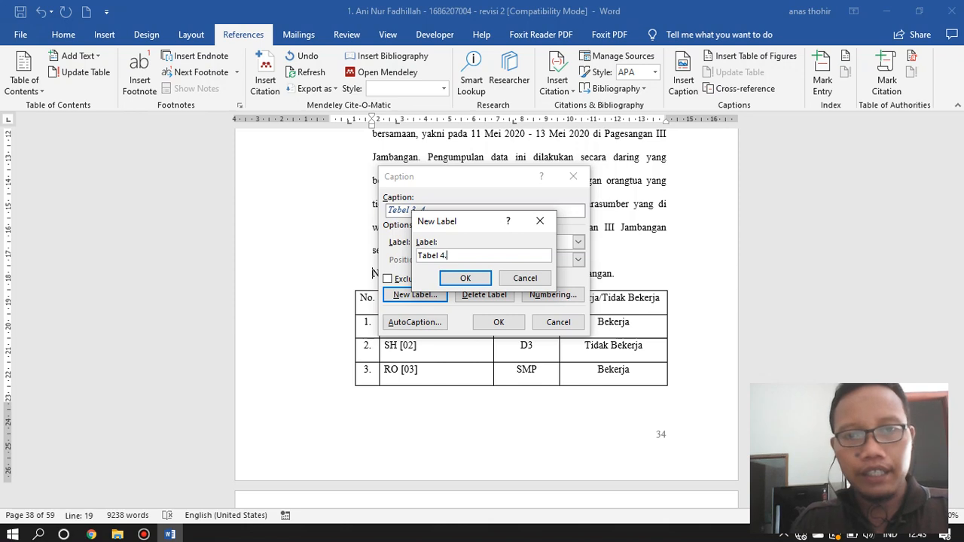
click(461, 278)
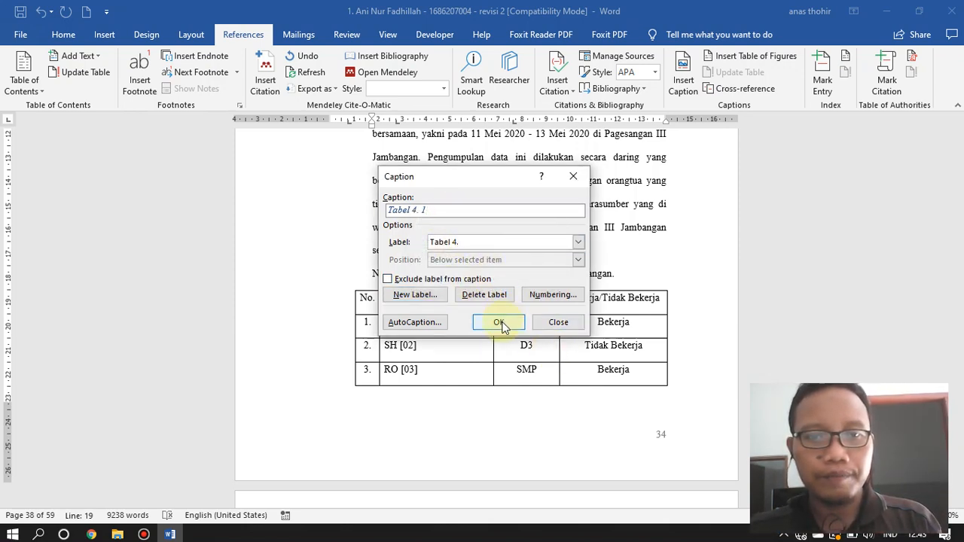
click(439, 213)
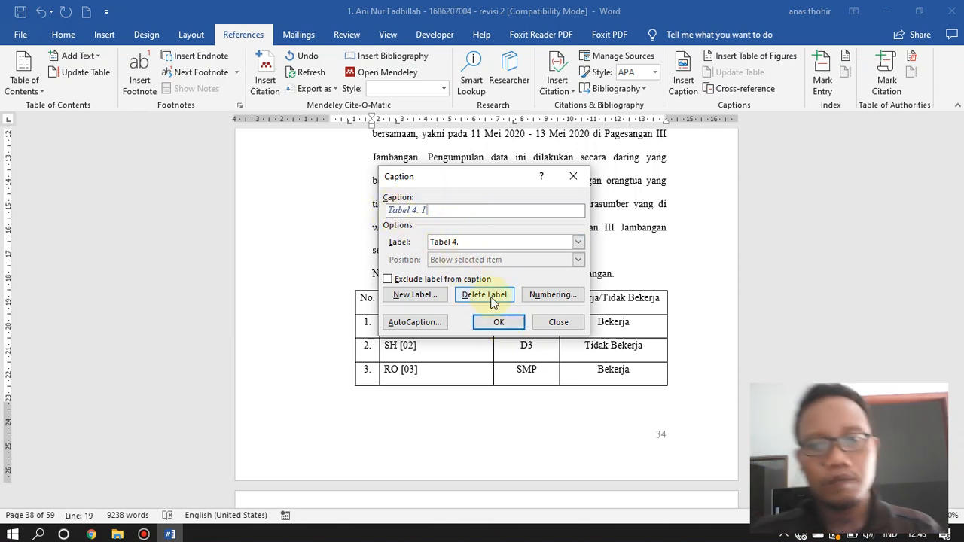
click(499, 322)
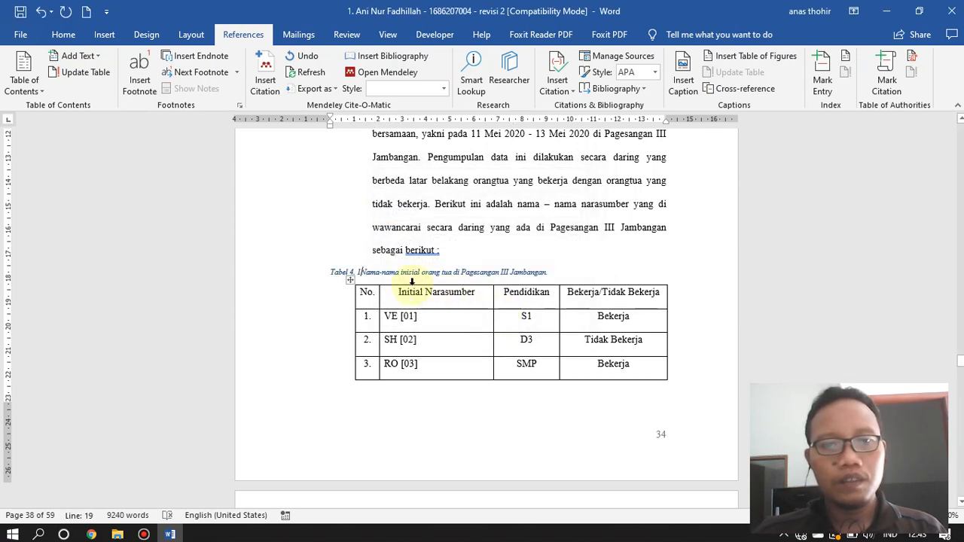
drag(555, 271, 339, 272)
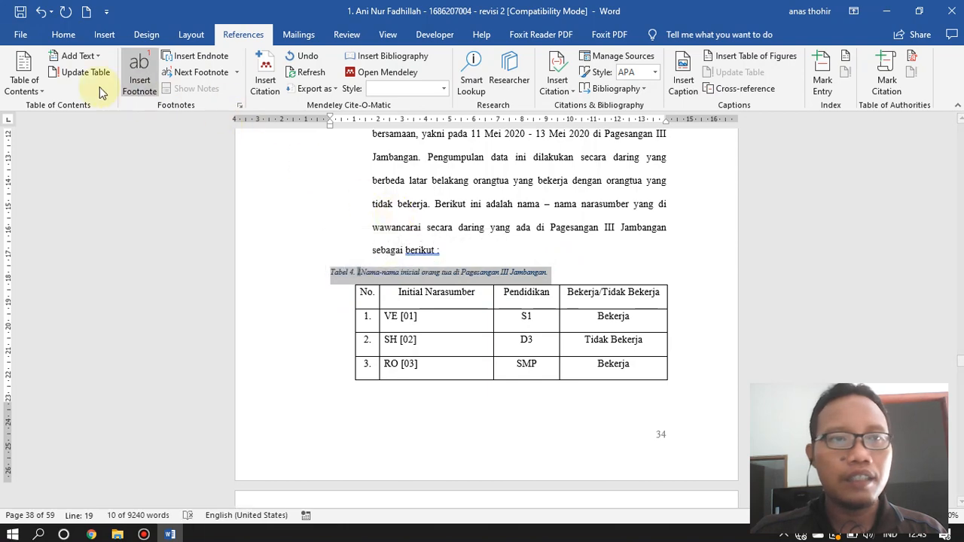
click(64, 35)
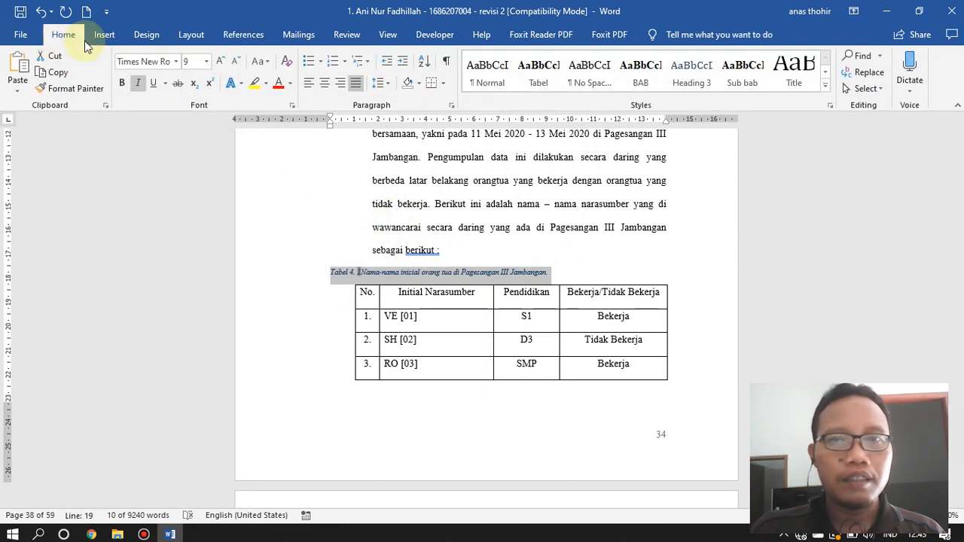
click(830, 104)
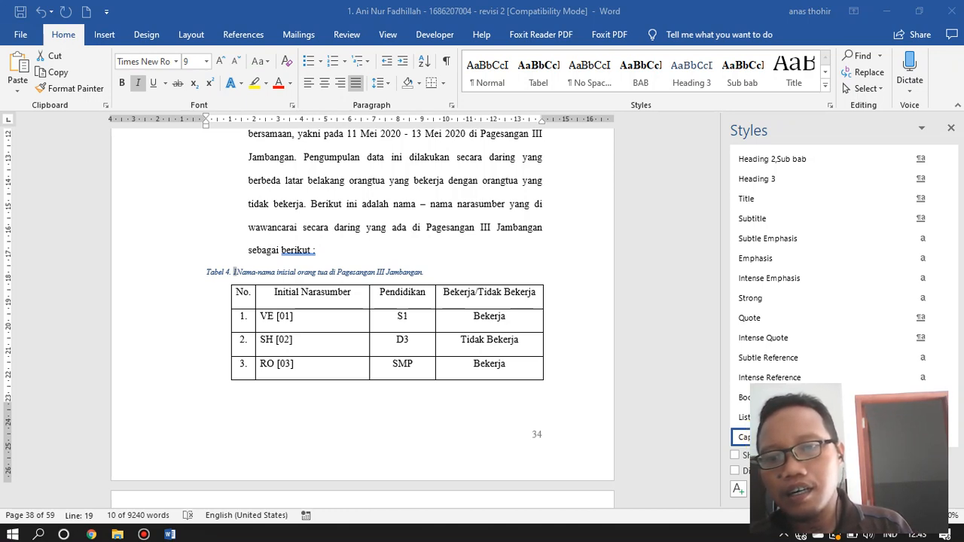
click(678, 410)
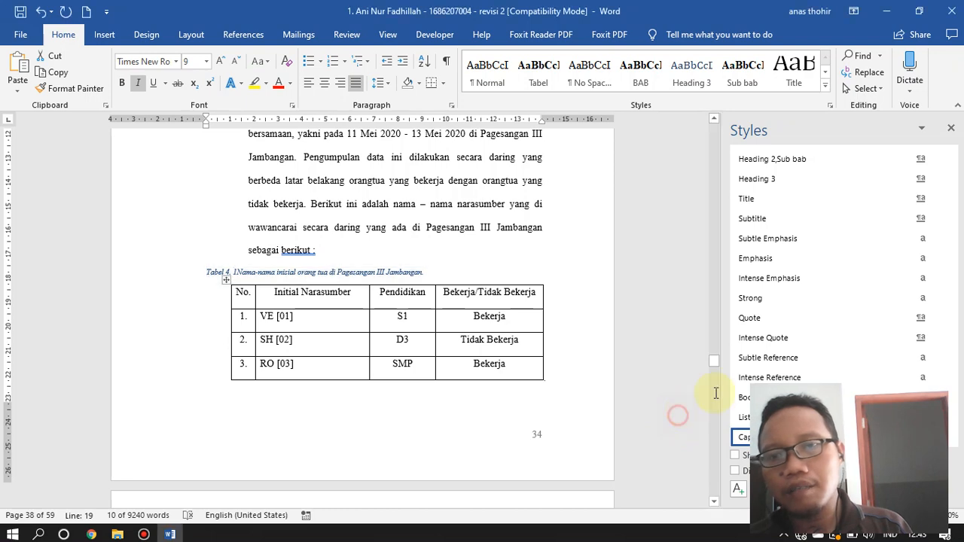
click(950, 129)
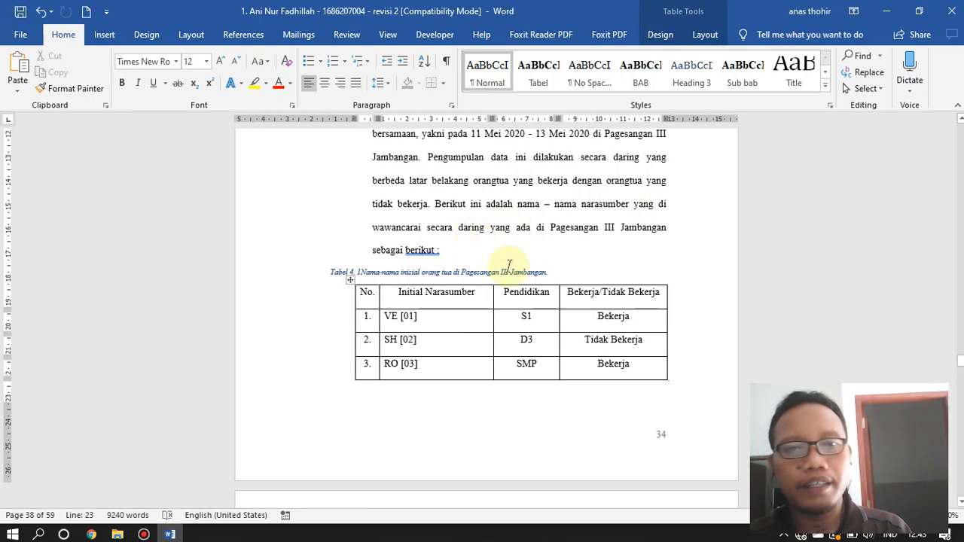
Step: Apply the Tabel style to the whole "Nama-nama inisial orang tua di Pagesangan III Jambangan" caption
mouse_move(560, 278)
drag(543, 270, 324, 274)
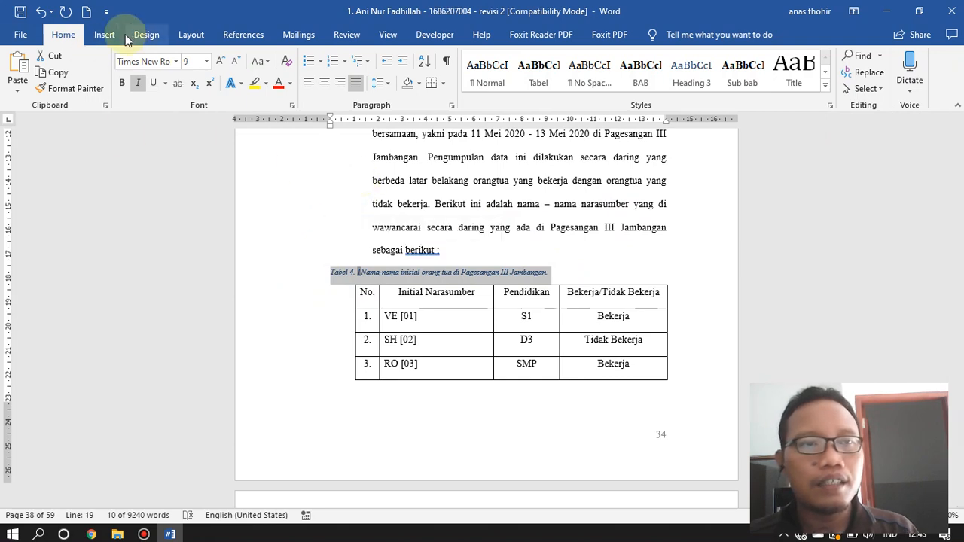
click(537, 75)
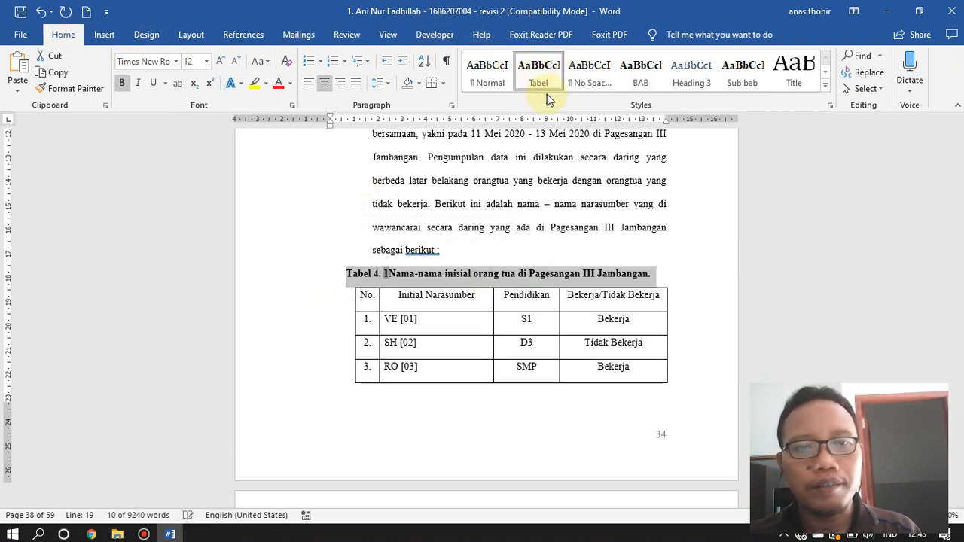
Step: Add a space after the number in the "Nama-nama inisial orang tua" caption and find the next manually numbered table title, in section 4.2.2.3.1
click(390, 275)
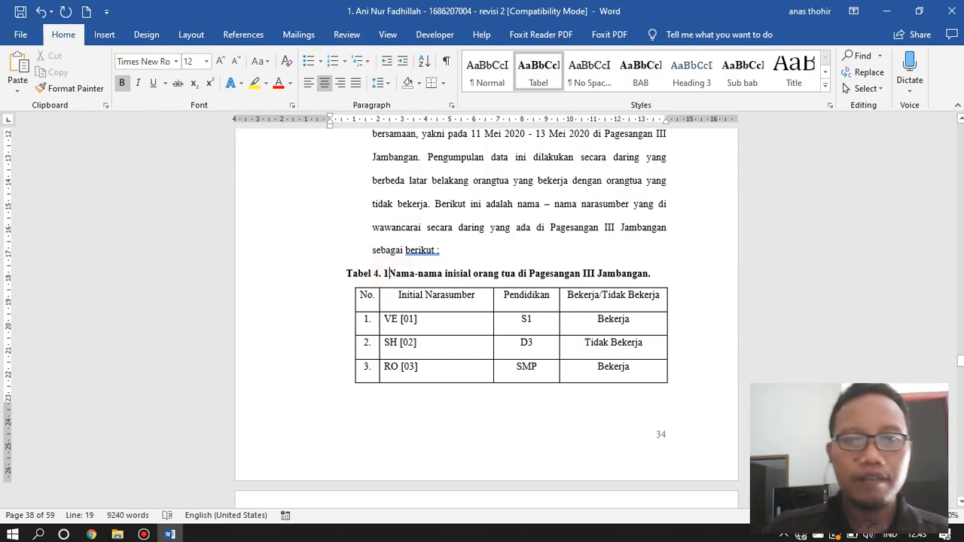
scroll(480, 326, down, 7)
scroll(480, 325, down, 10)
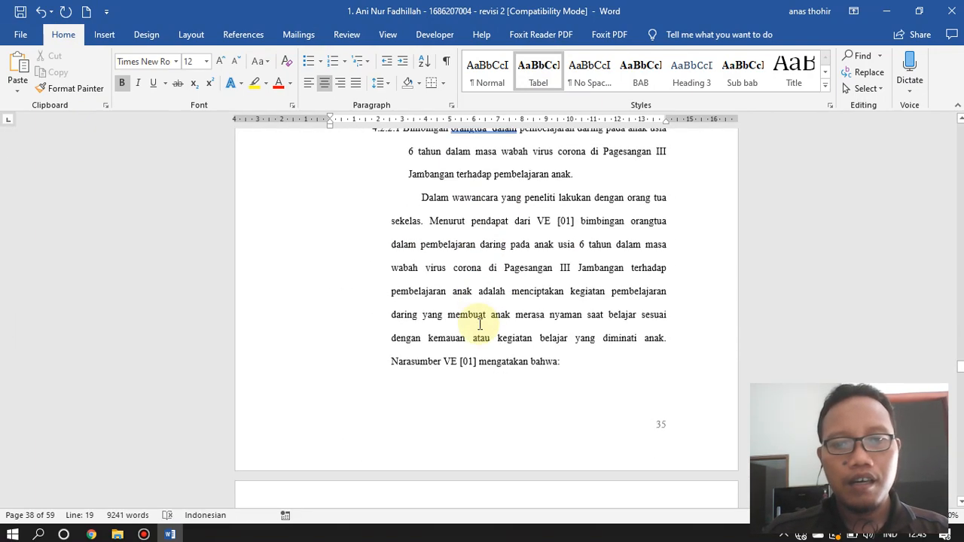
scroll(480, 324, down, 20)
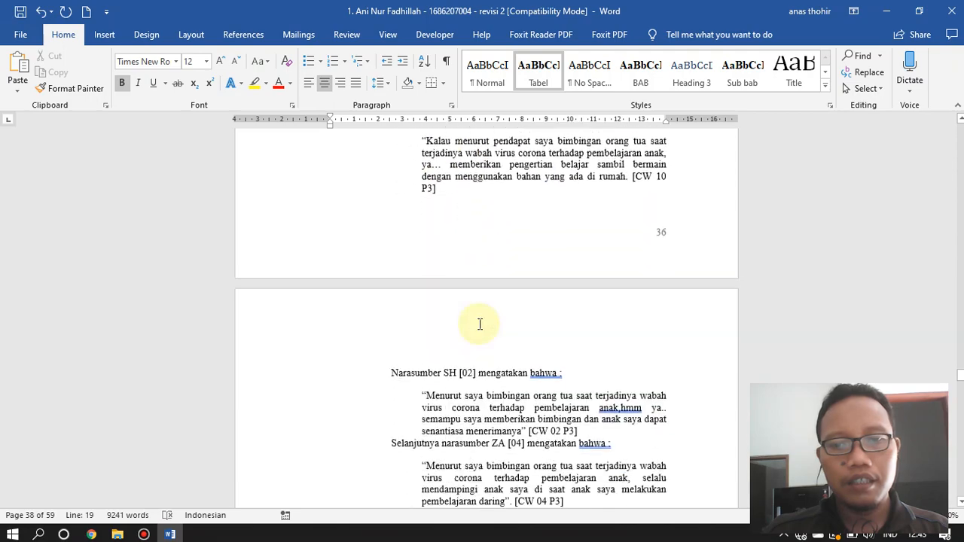
scroll(480, 324, down, 20)
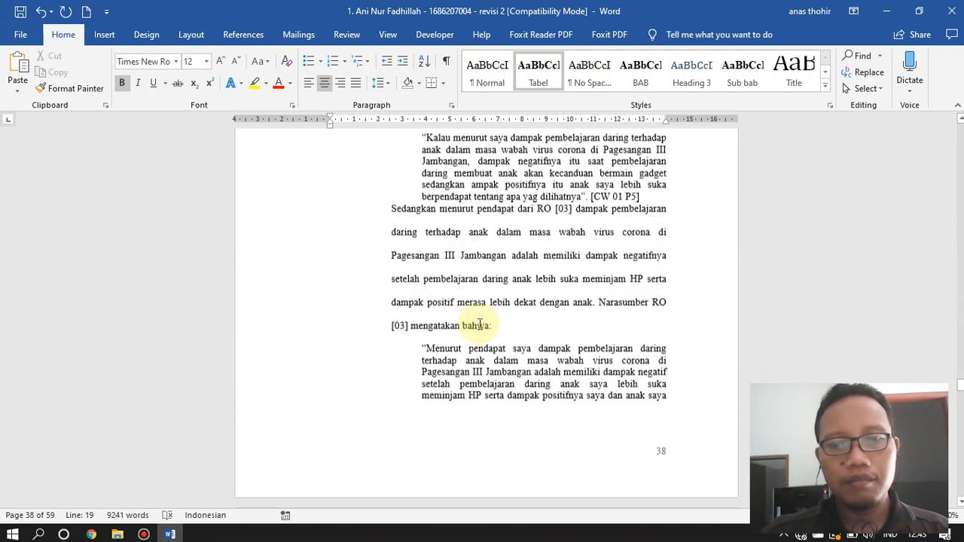
scroll(480, 324, down, 20)
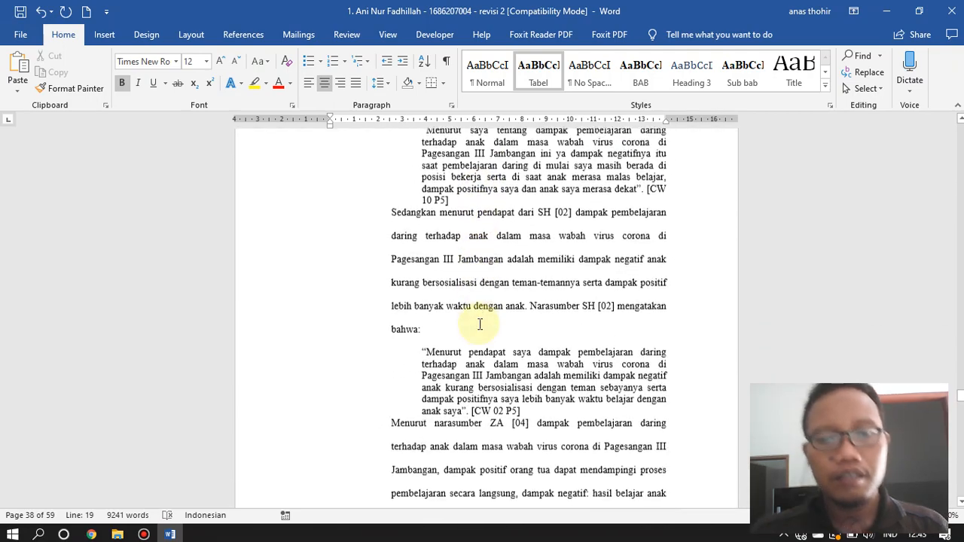
scroll(479, 324, down, 20)
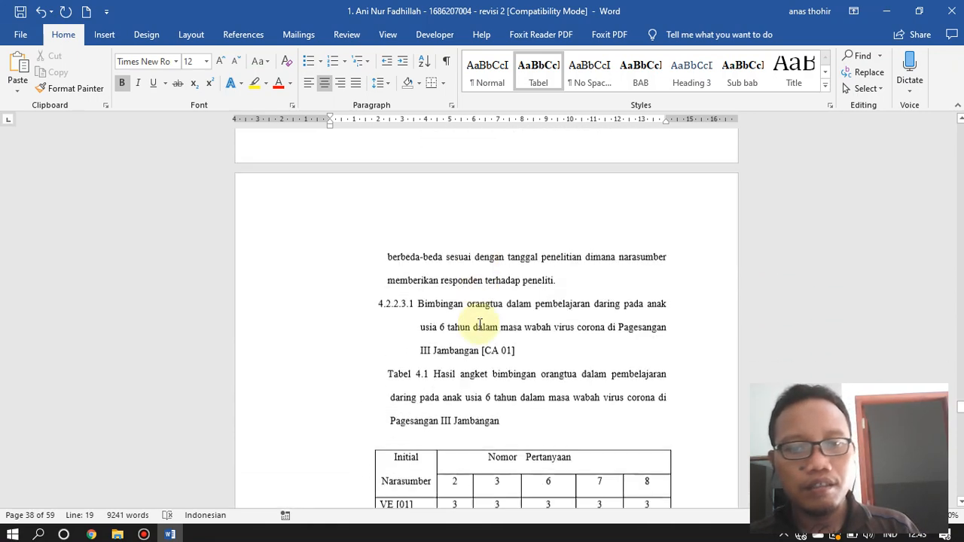
scroll(480, 324, up, 1)
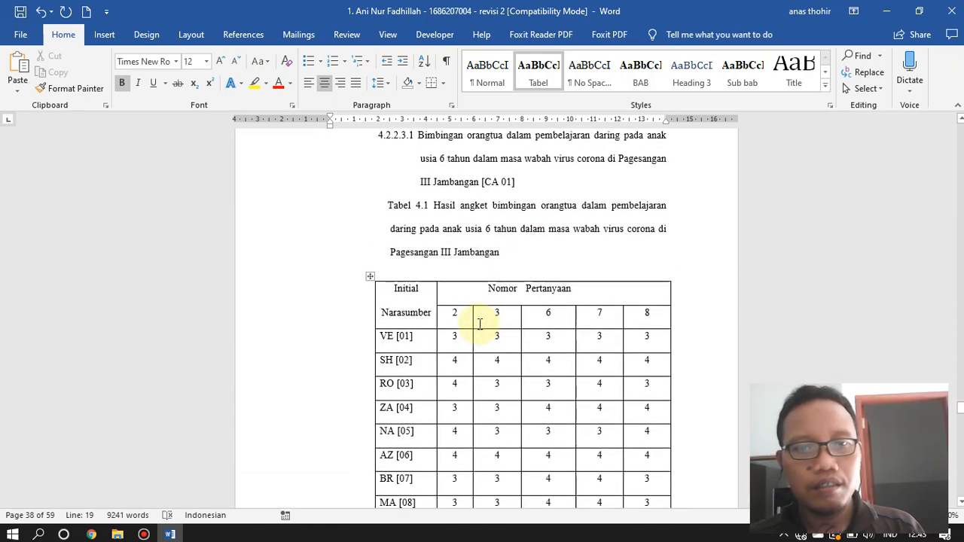
click(531, 257)
key(Return)
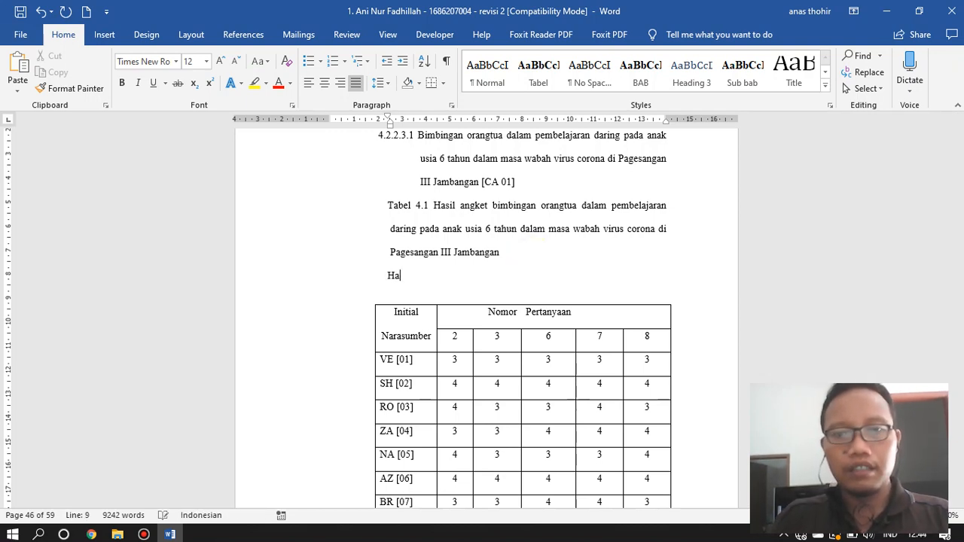
key(BackSpace)
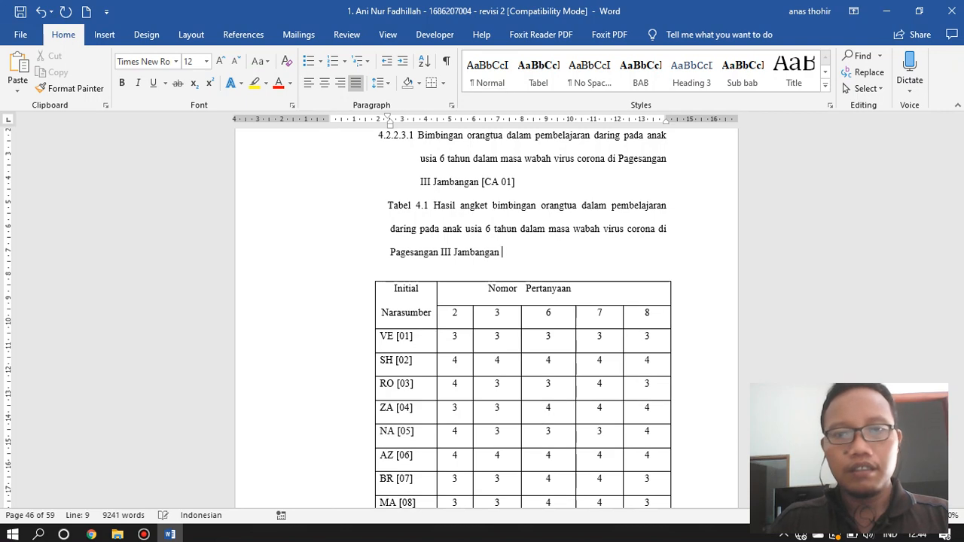
Step: Replace the manual "Tabel 4.1" before the table title "Hasil angket bimbingan orangtua" with an automatically numbered caption using the label "Tabel 4."
drag(430, 209, 381, 216)
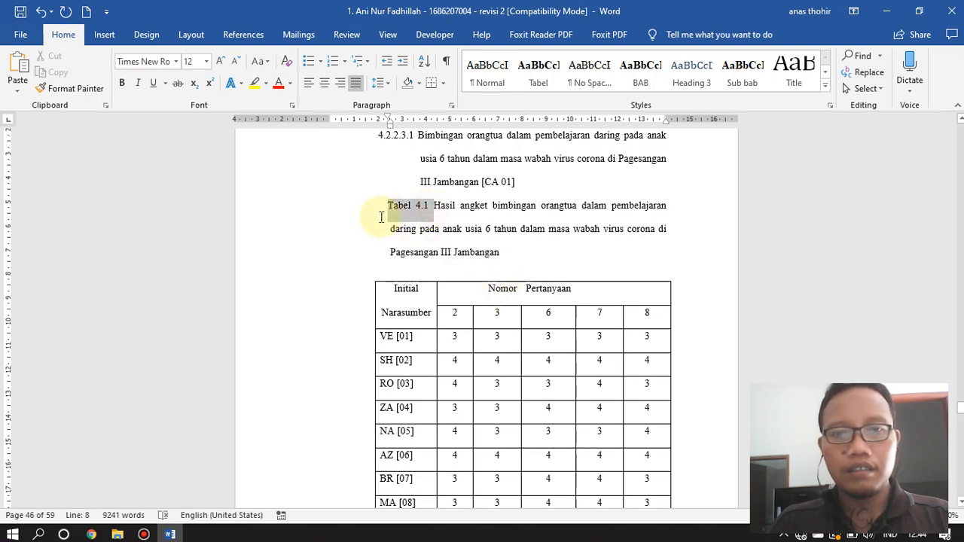
key(BackSpace)
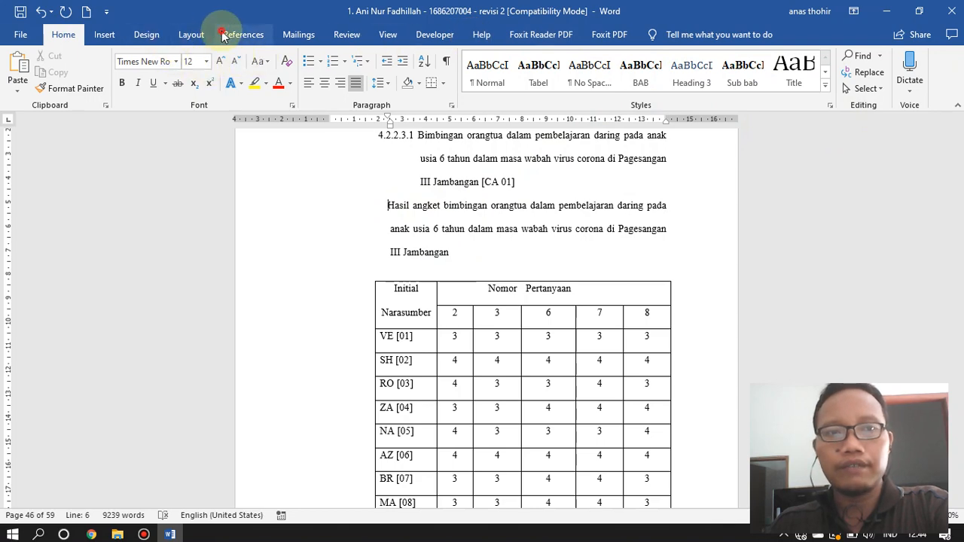
click(242, 35)
click(685, 79)
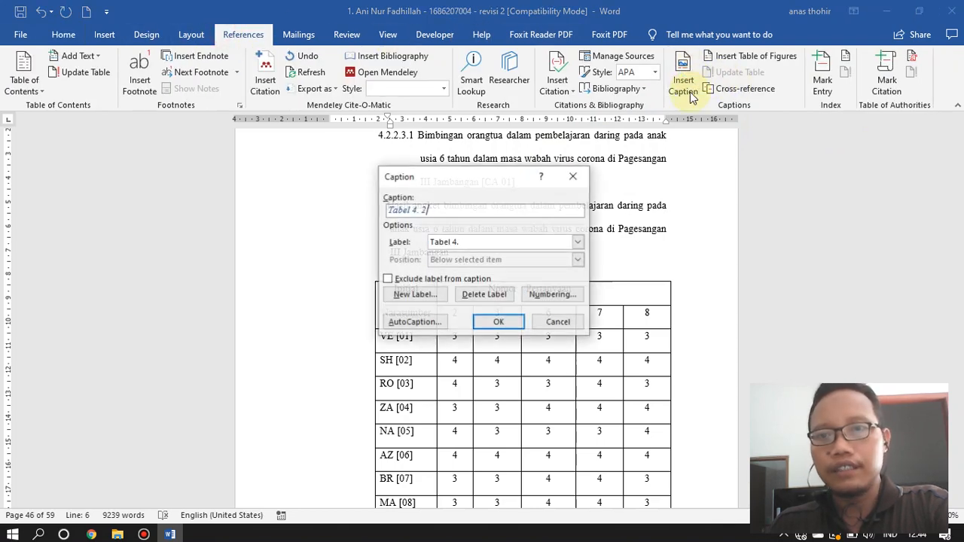
click(495, 325)
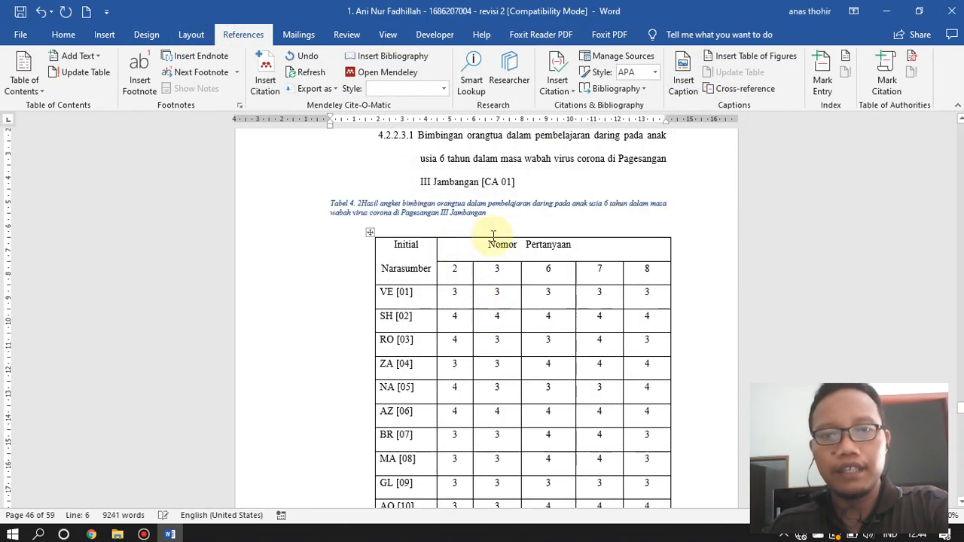
Step: Apply the Tabel style to the whole "Hasil angket bimbingan orangtua" caption and add a space after its number
drag(488, 213, 328, 203)
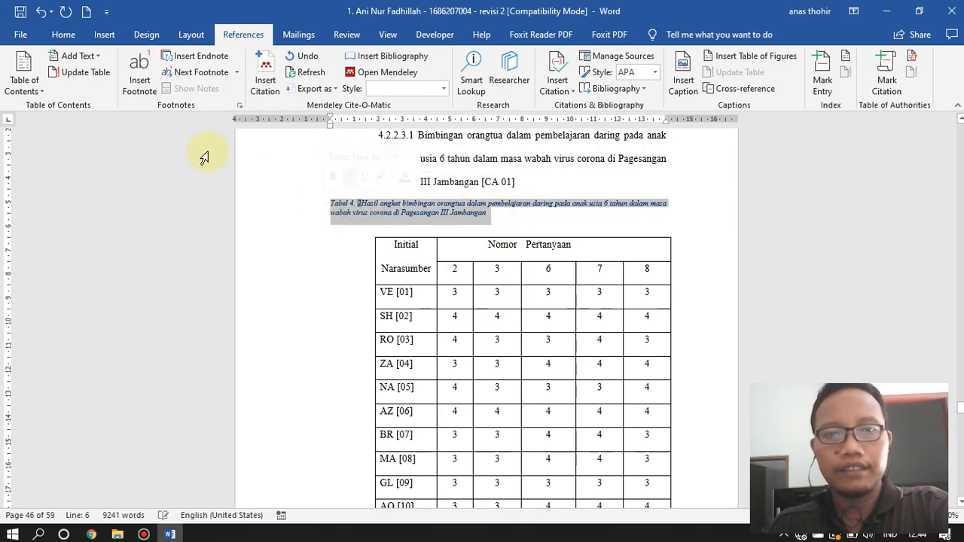
click(63, 35)
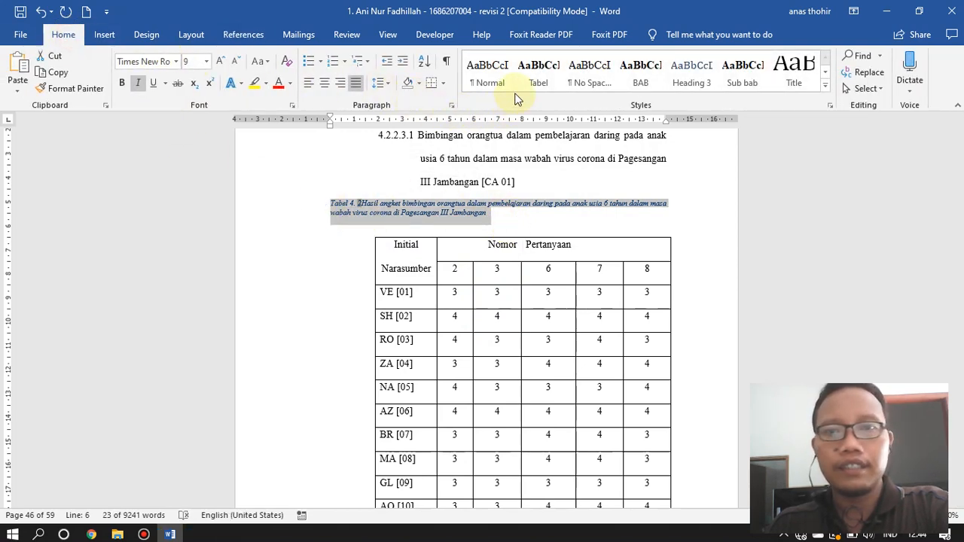
click(538, 79)
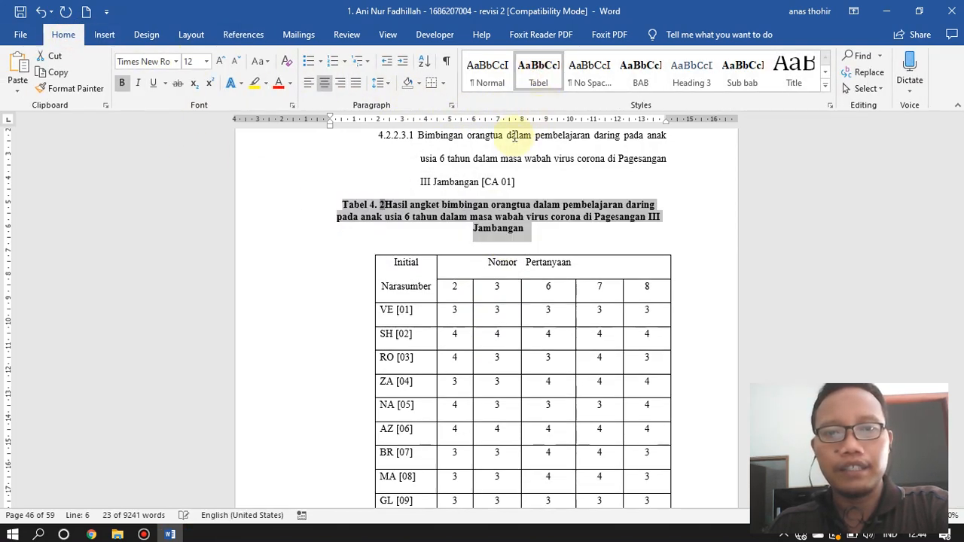
click(384, 203)
Step: Replace the manual "Tabel 4.2" before the table title "Hasil angket dampak pembelajaran daring" with an automatically numbered caption using the label "Tabel 4."
scroll(519, 217, down, 15)
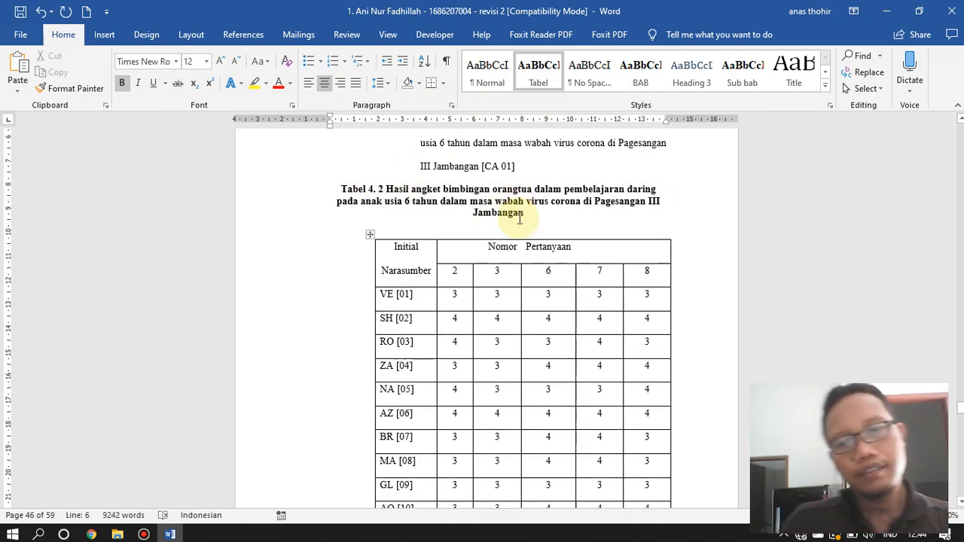
scroll(514, 223, up, 18)
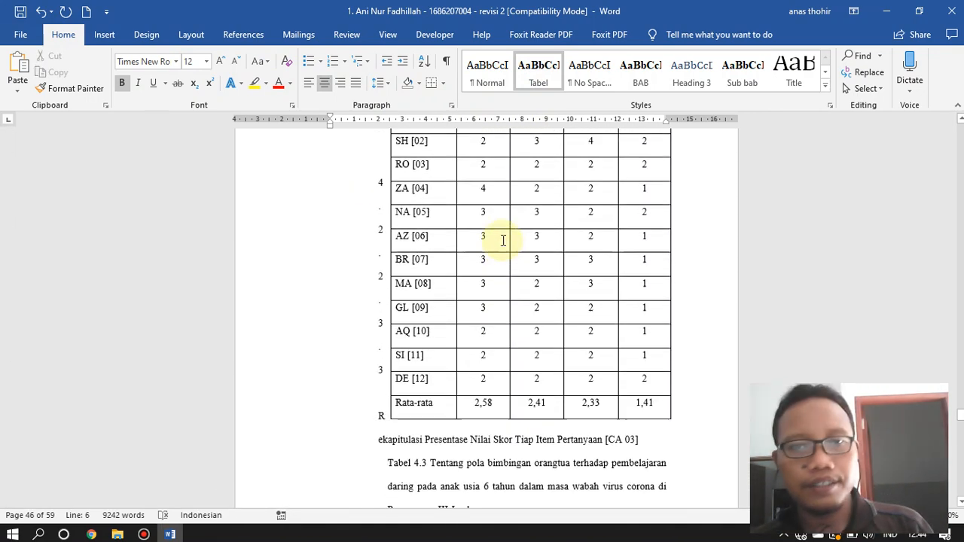
scroll(495, 247, down, 5)
scroll(495, 247, down, 3)
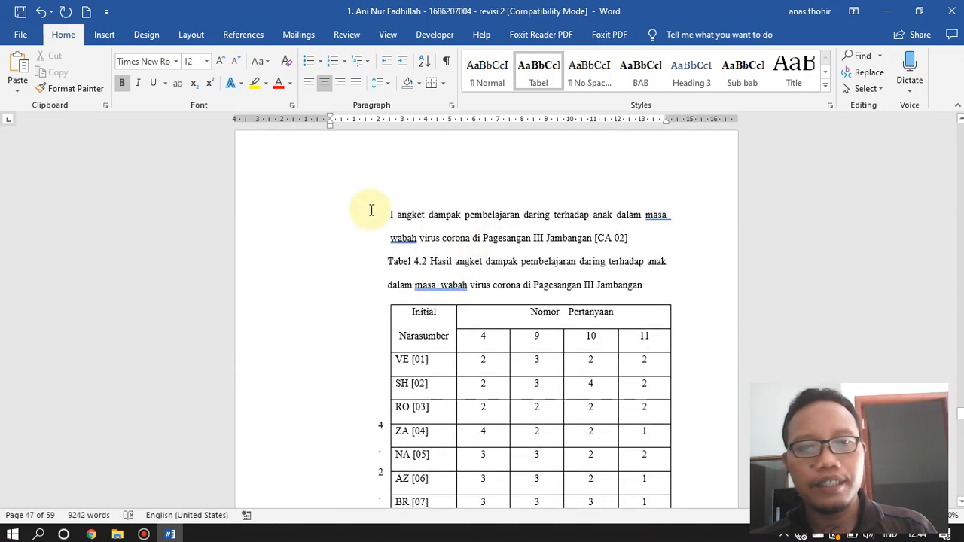
drag(431, 261, 383, 257)
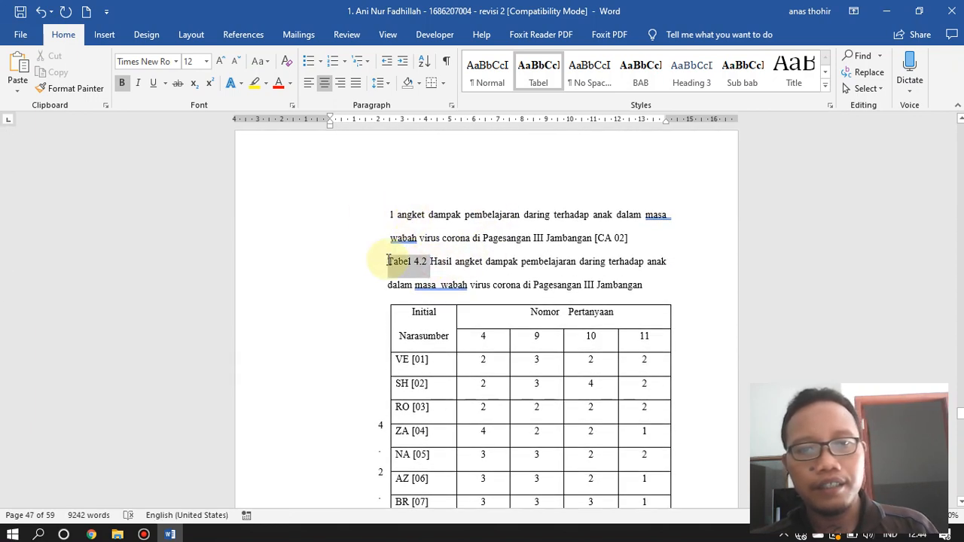
key(BackSpace)
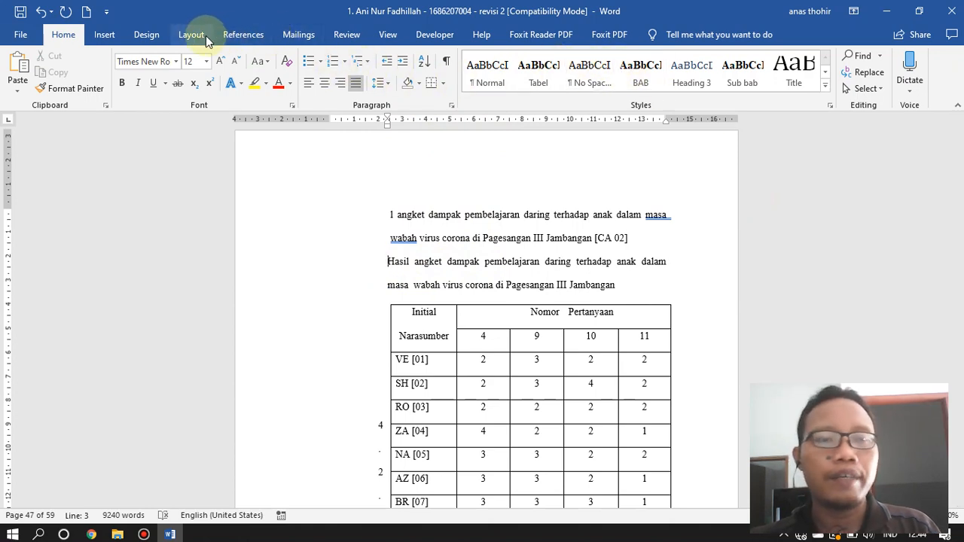
click(243, 34)
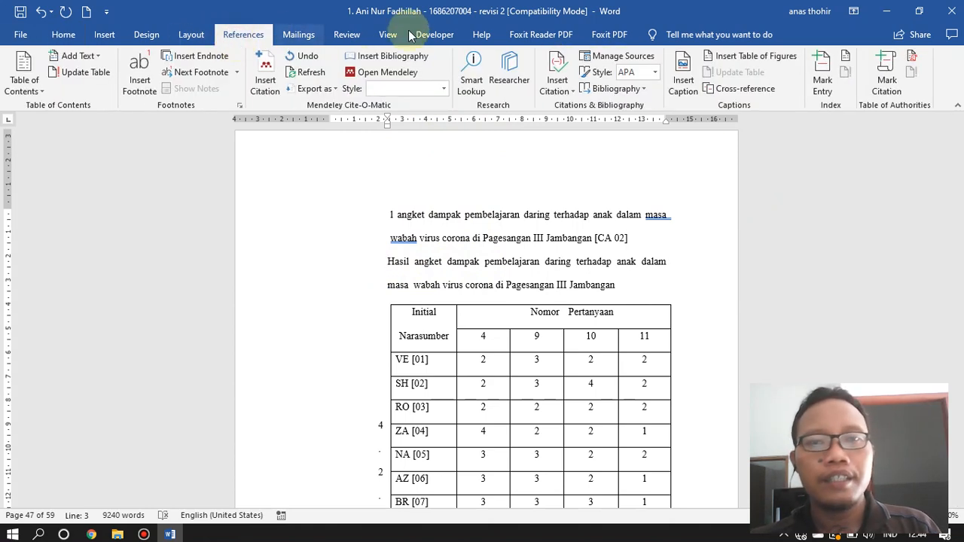
click(685, 76)
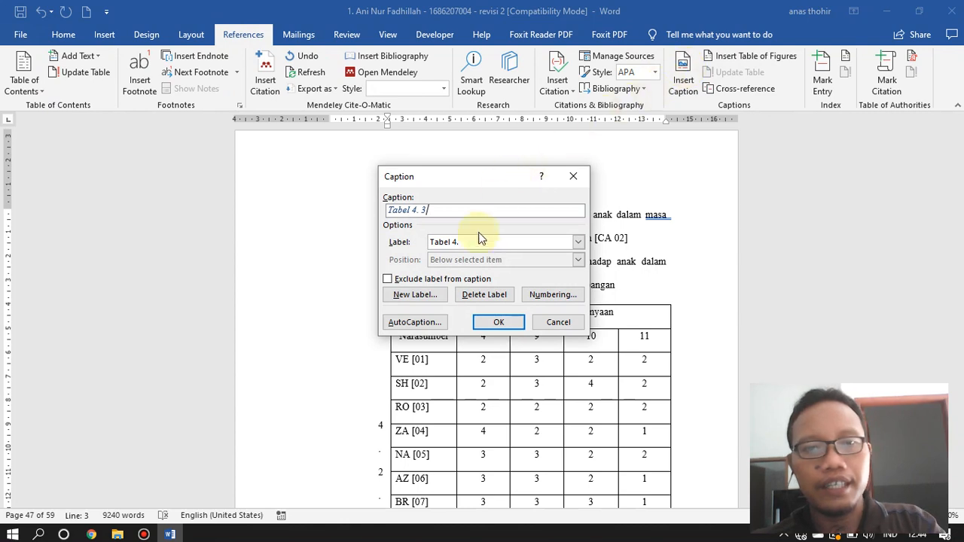
click(486, 321)
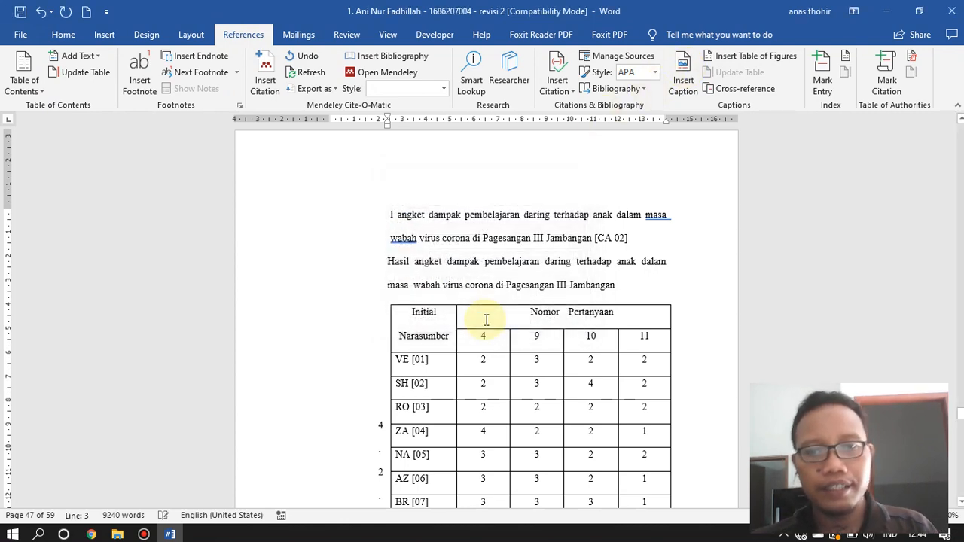
Step: Apply the Tabel style to the whole "Hasil angket dampak pembelajaran daring" caption and add a space after its number
drag(427, 265, 333, 260)
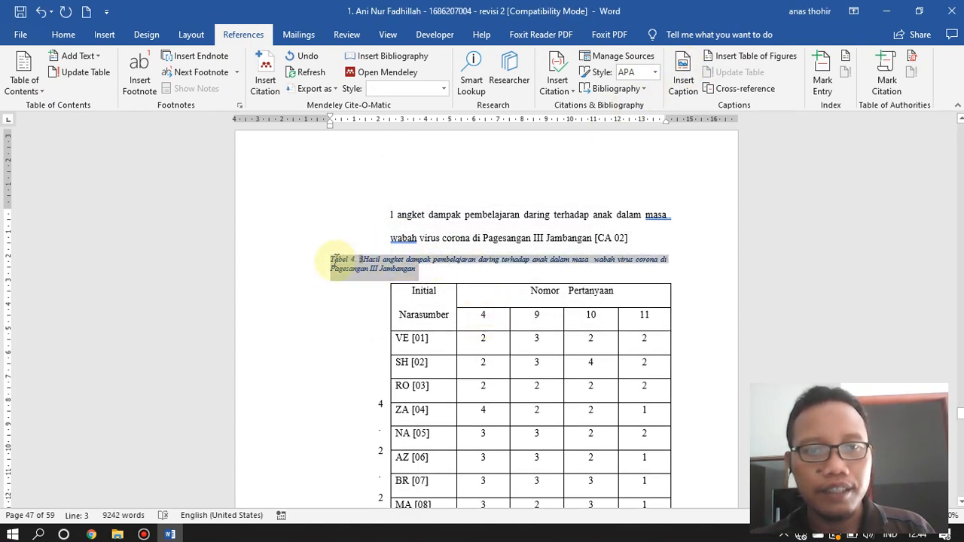
click(65, 35)
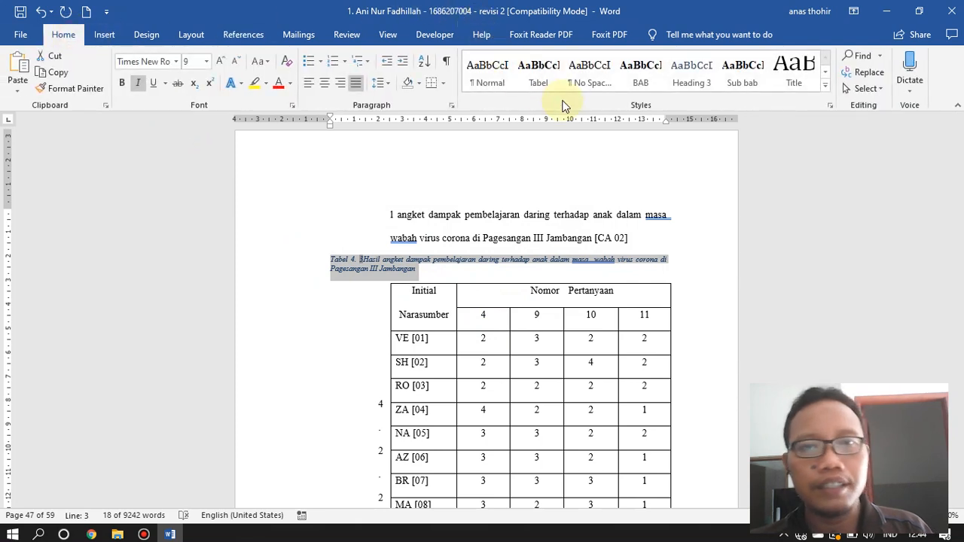
click(539, 70)
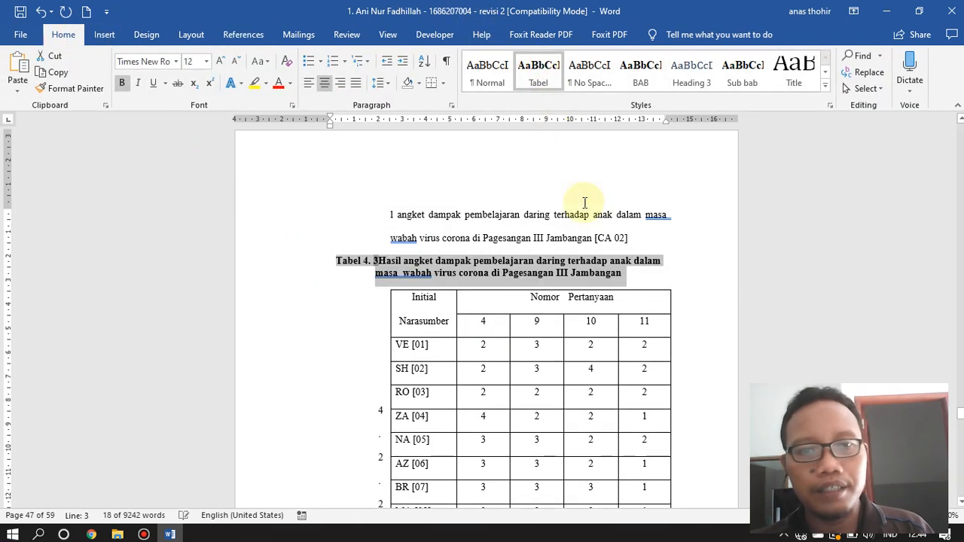
click(374, 262)
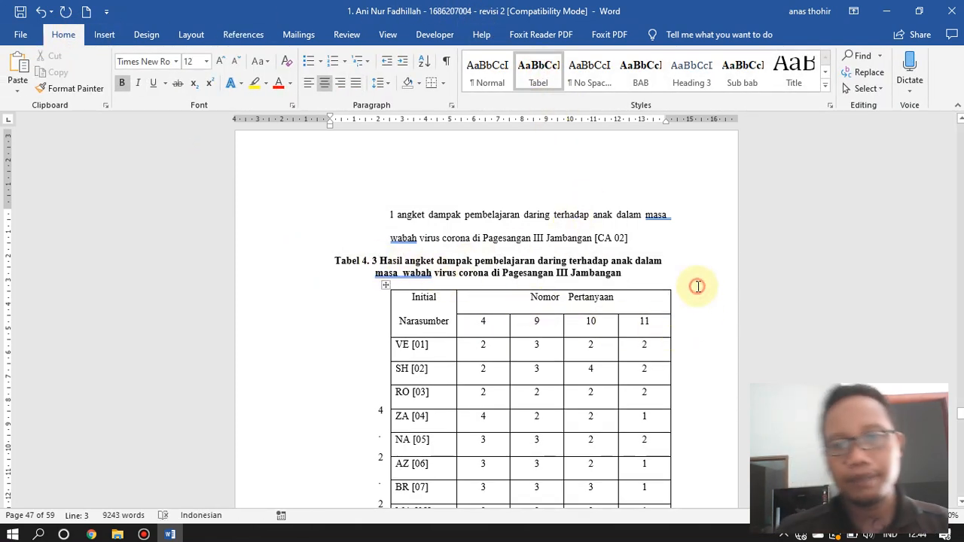
Step: Set single line spacing for the whole table under the "Hasil angket dampak pembelajaran daring" caption
click(385, 297)
click(384, 285)
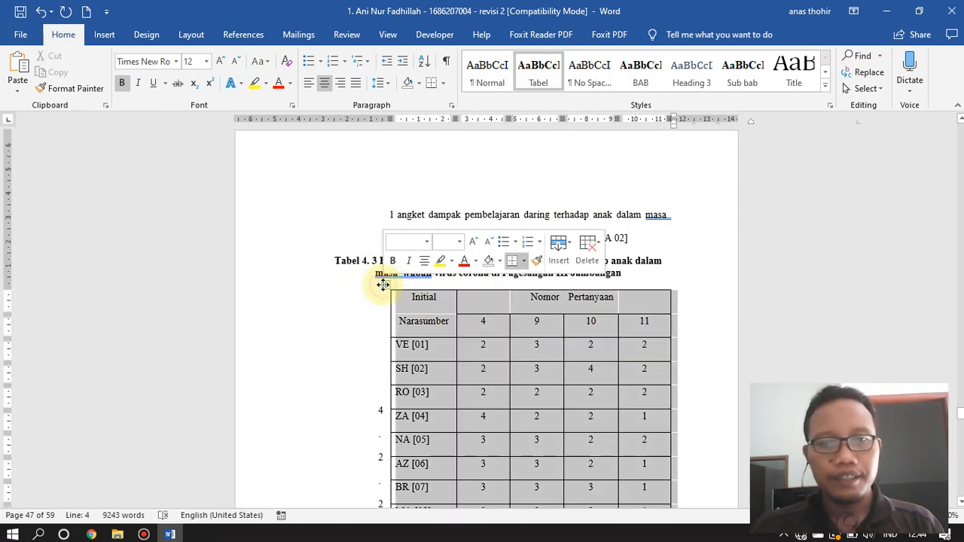
key(ctrl+1)
Step: Replace the manual "Tabel 4.3" before the table title "Tentang pola bimbingan orangtua" with an automatically numbered caption using the label "Tabel 4."
scroll(488, 360, down, 5)
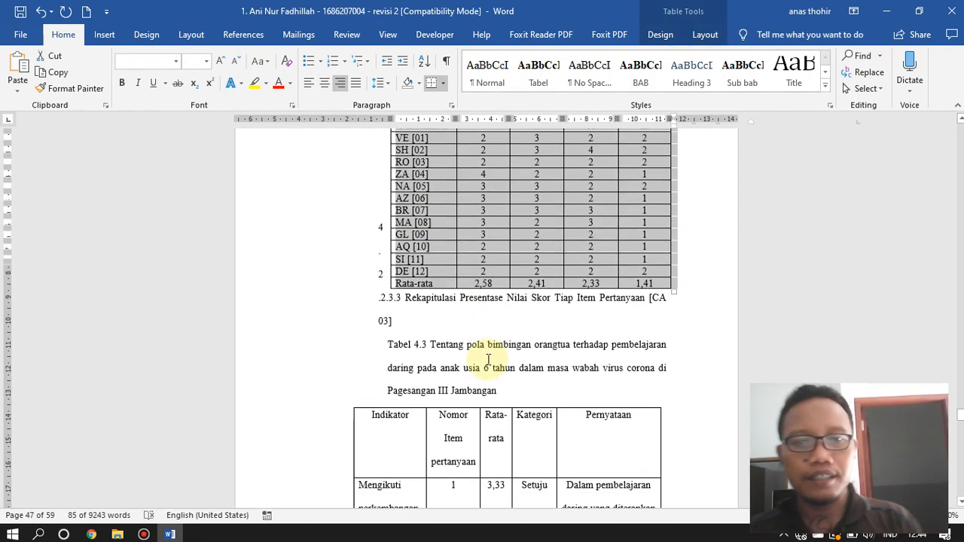
scroll(488, 360, down, 5)
scroll(490, 360, up, 2)
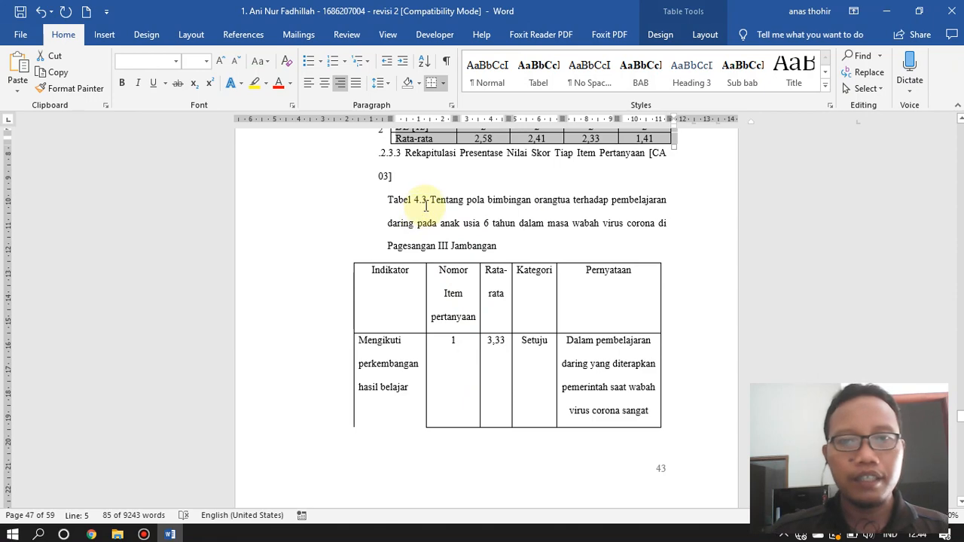
drag(426, 206, 386, 199)
key(Delete)
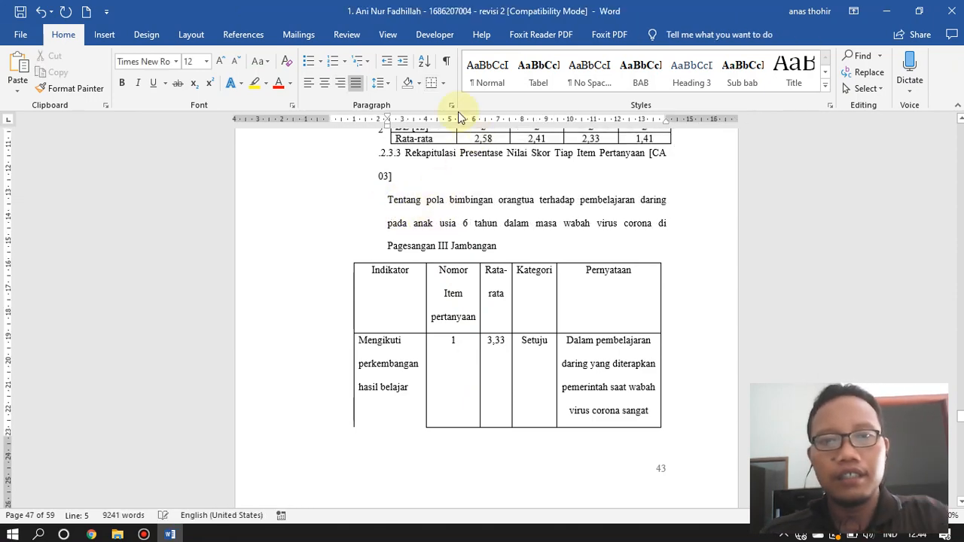
click(239, 34)
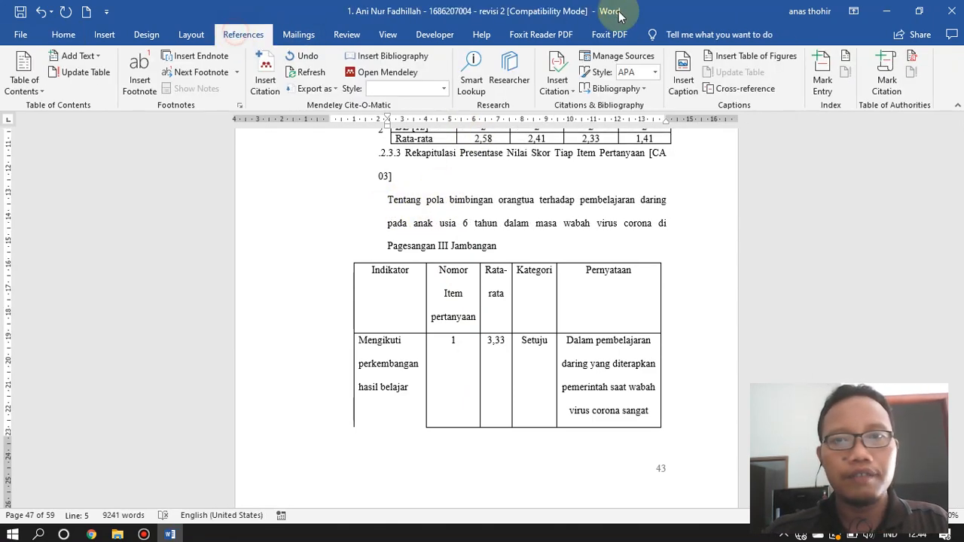
click(697, 71)
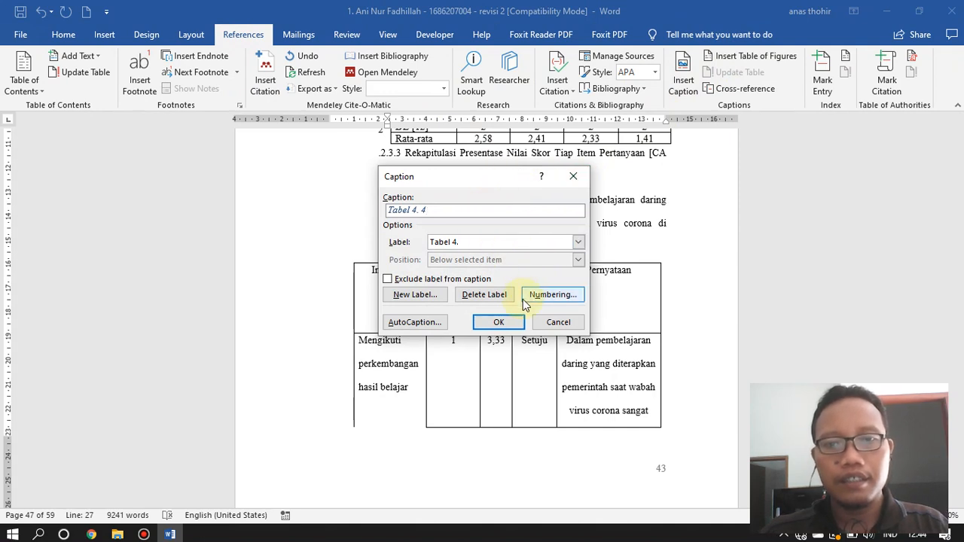
click(497, 325)
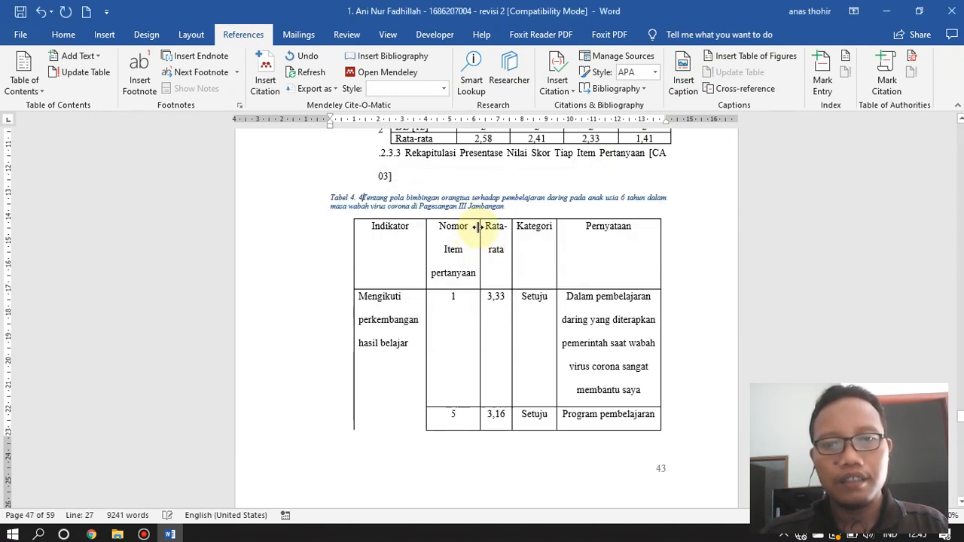
Step: Apply the Tabel style to the whole "Tentang pola bimbingan orangtua" caption and add a space after its number
drag(458, 200, 328, 199)
click(64, 33)
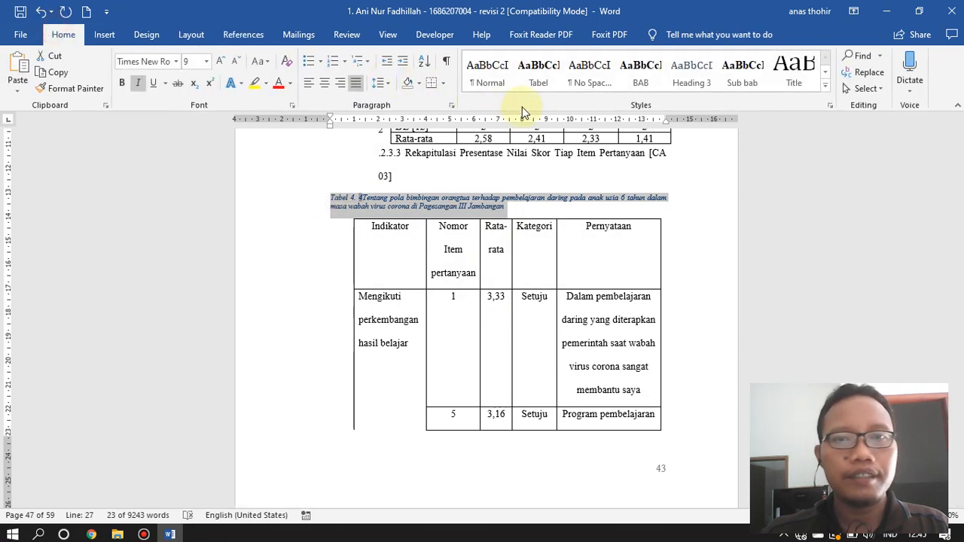
click(544, 85)
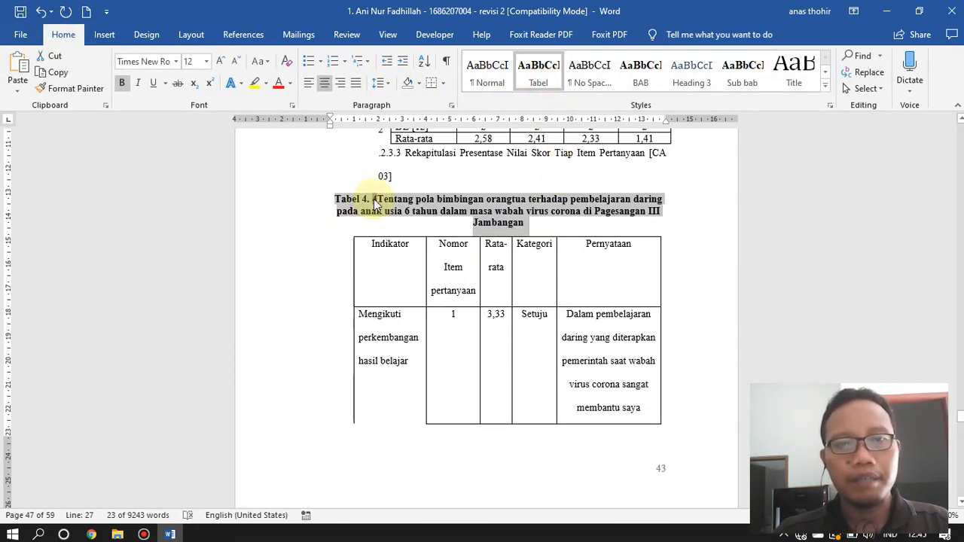
click(374, 199)
click(469, 199)
Step: Replace "adalah sebagai berikut :" in the sentence introducing the "Indikator kuisioner pola bimbingan orang tua" table with "ditunjukkan pada "
scroll(469, 199, up, 5)
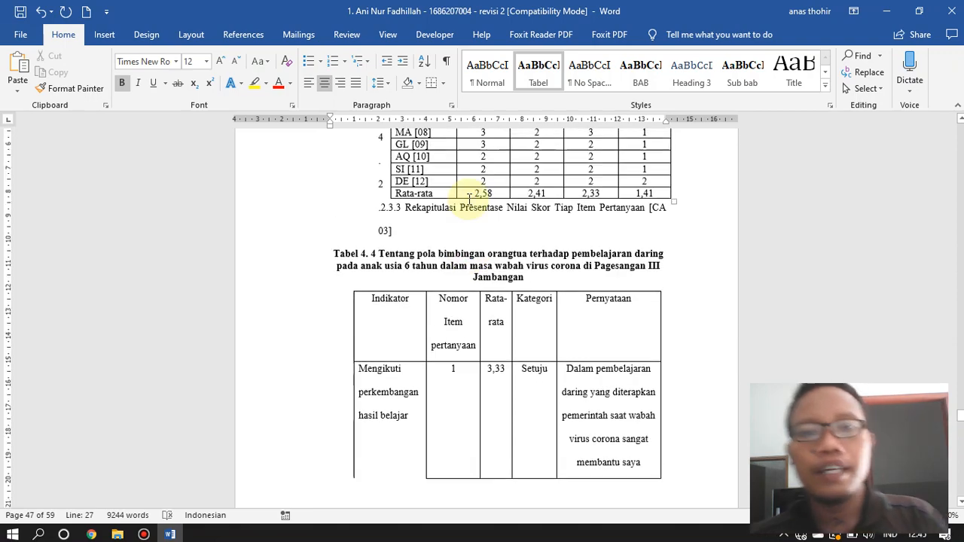
scroll(468, 199, up, 10)
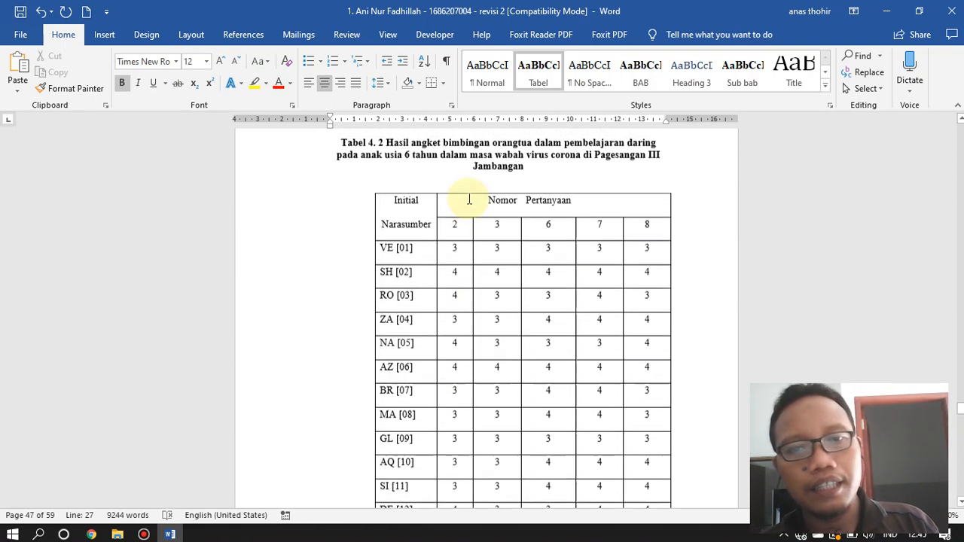
scroll(467, 198, up, 15)
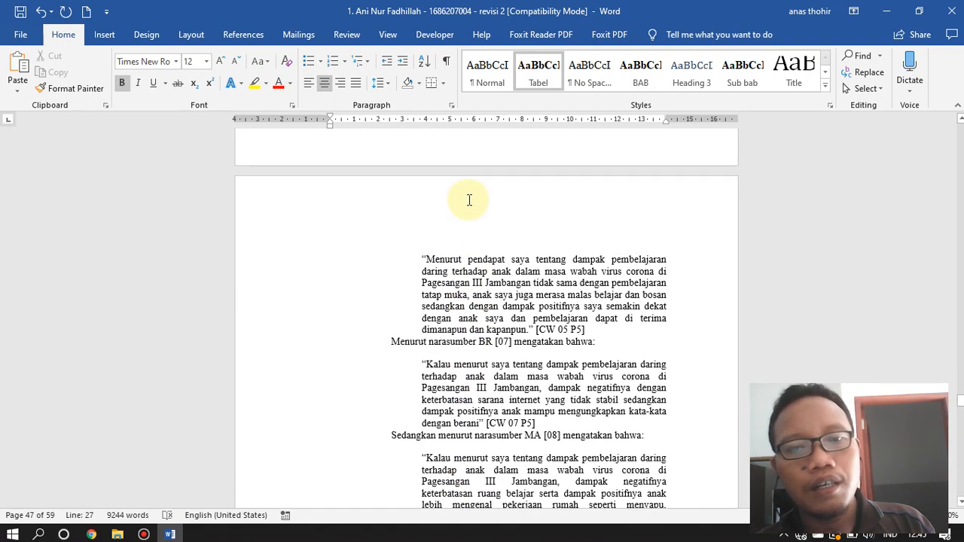
scroll(510, 236, up, 10)
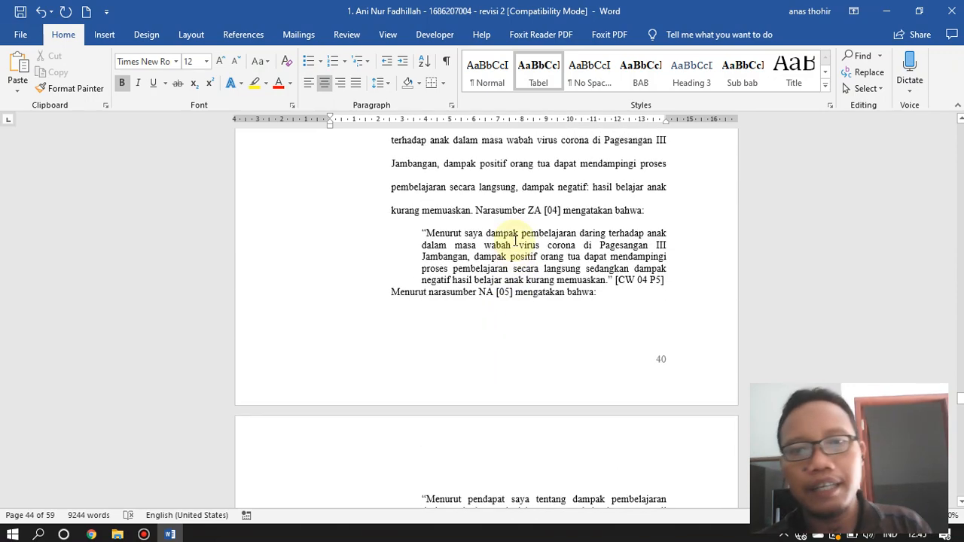
scroll(515, 240, up, 5)
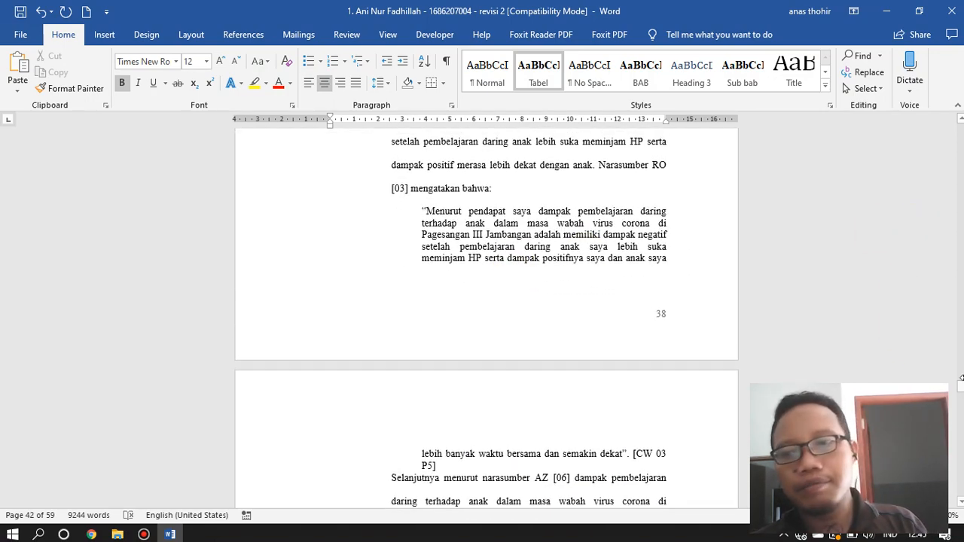
drag(959, 388, 959, 324)
scroll(706, 281, up, 5)
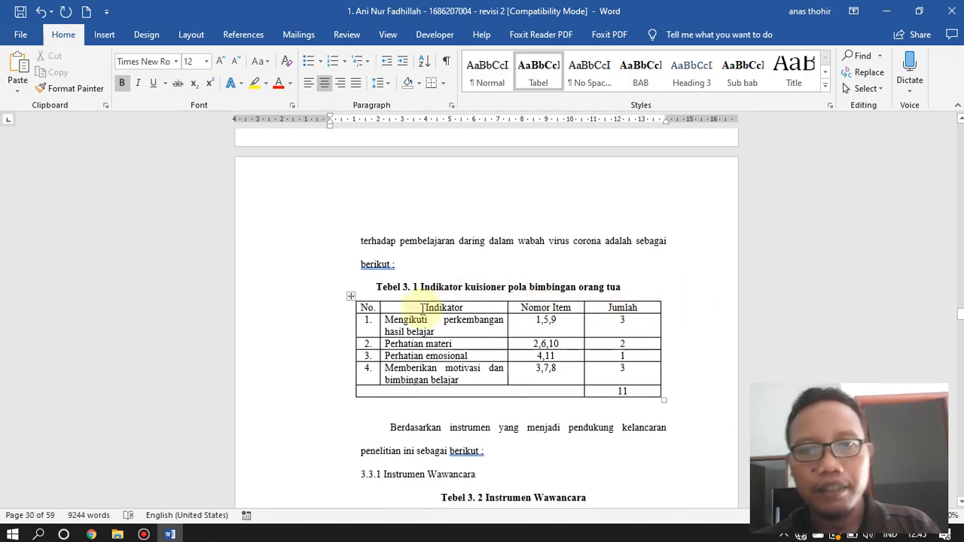
scroll(423, 309, up, 2)
scroll(423, 310, down, 1)
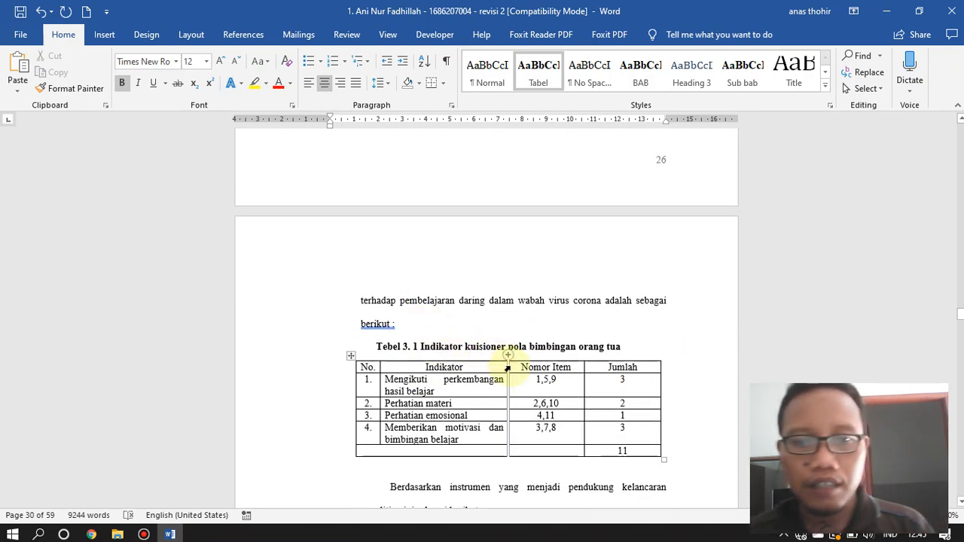
scroll(598, 351, up, 3)
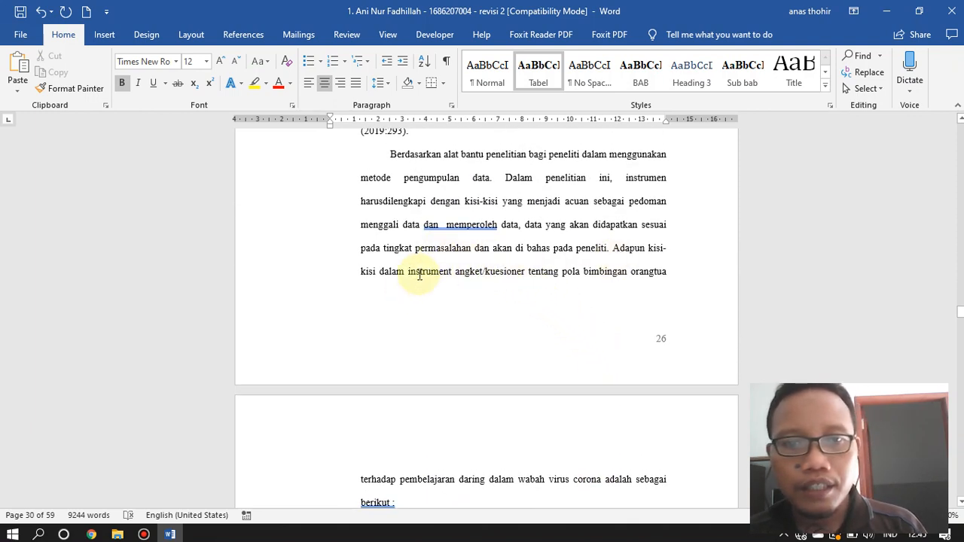
scroll(606, 283, down, 1)
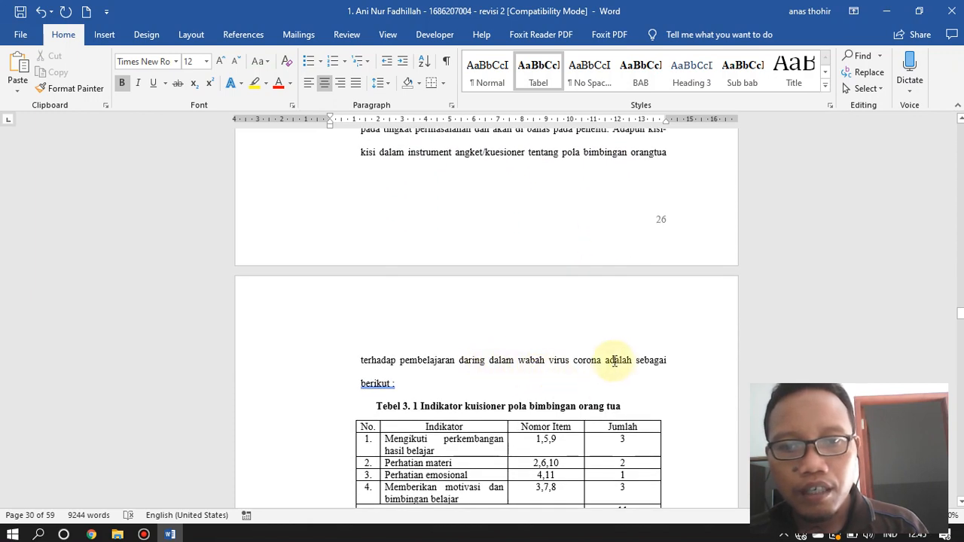
drag(606, 362, 395, 384)
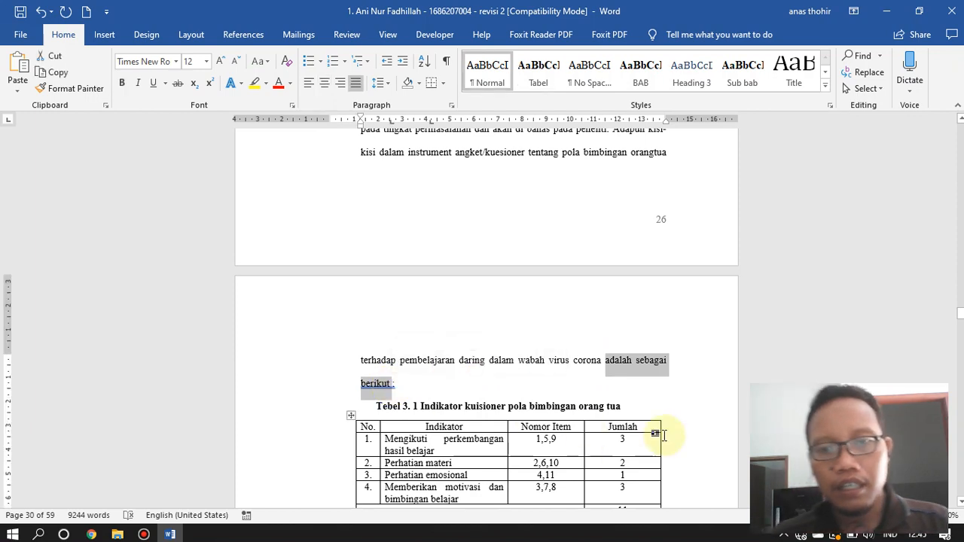
text(ditunjukkan)
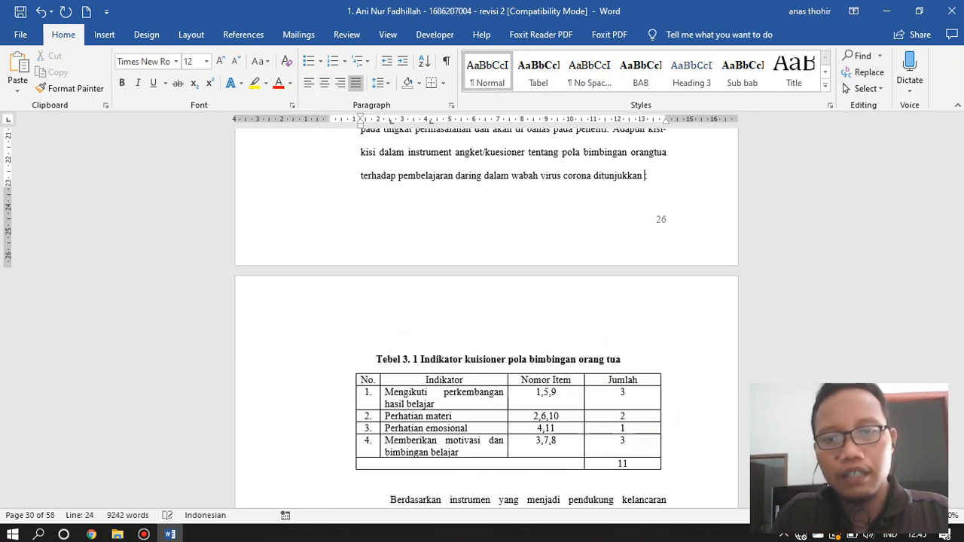
text( pada)
key(Return)
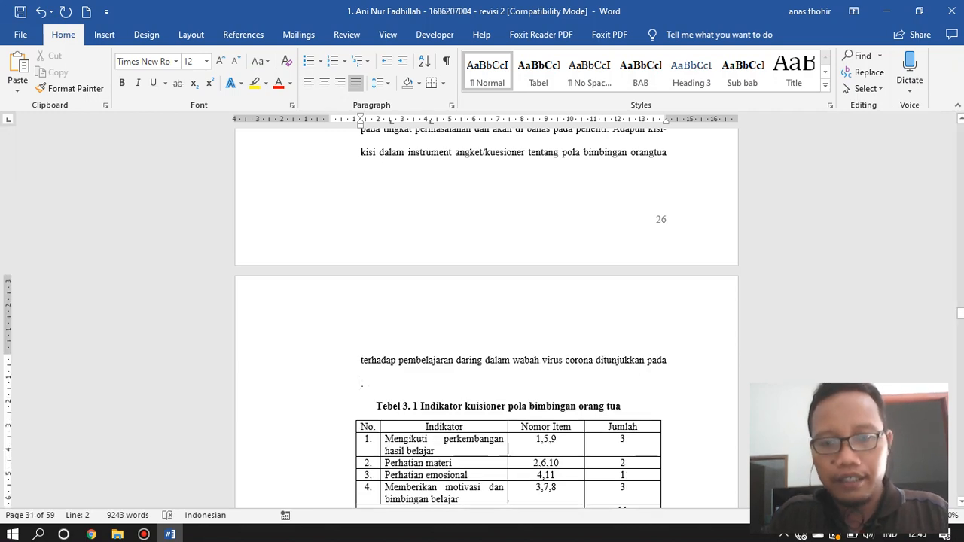
key(BackSpace)
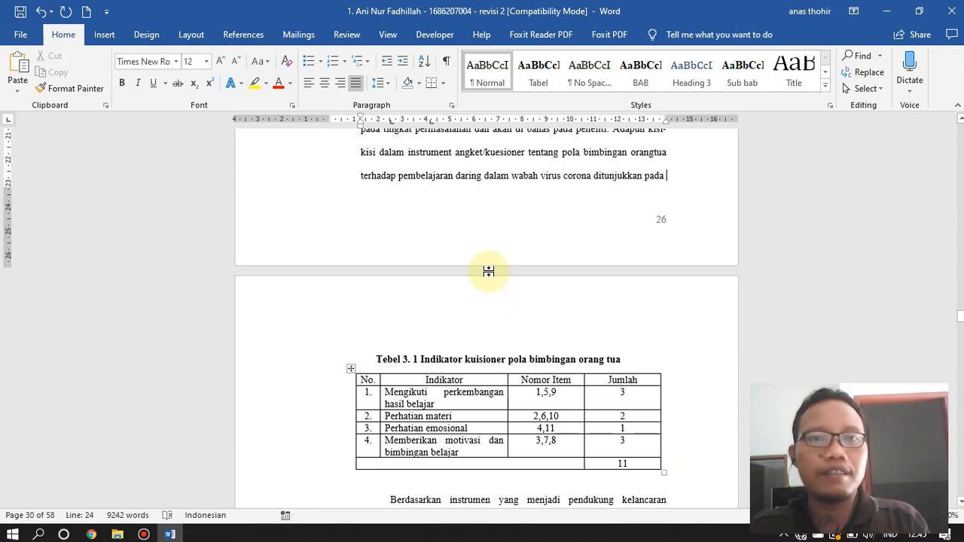
click(229, 36)
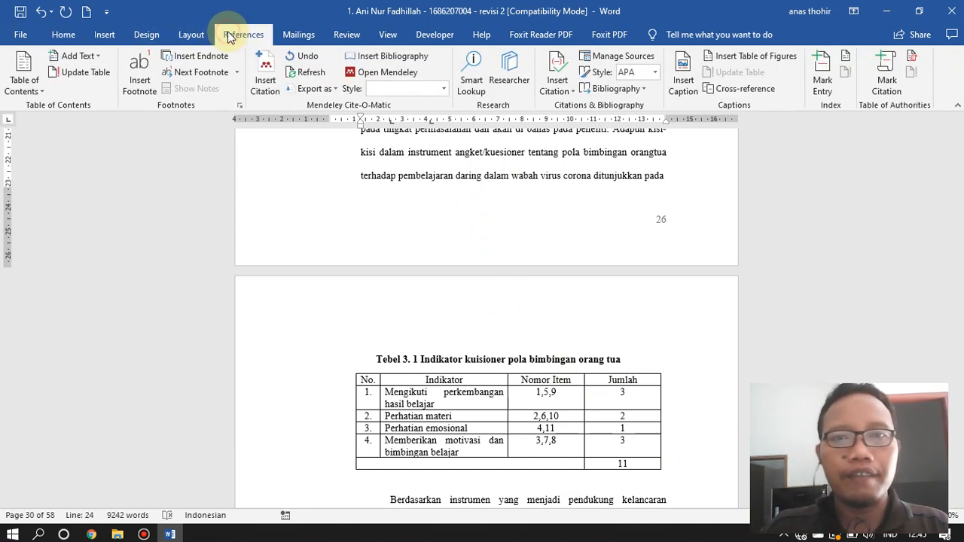
click(773, 58)
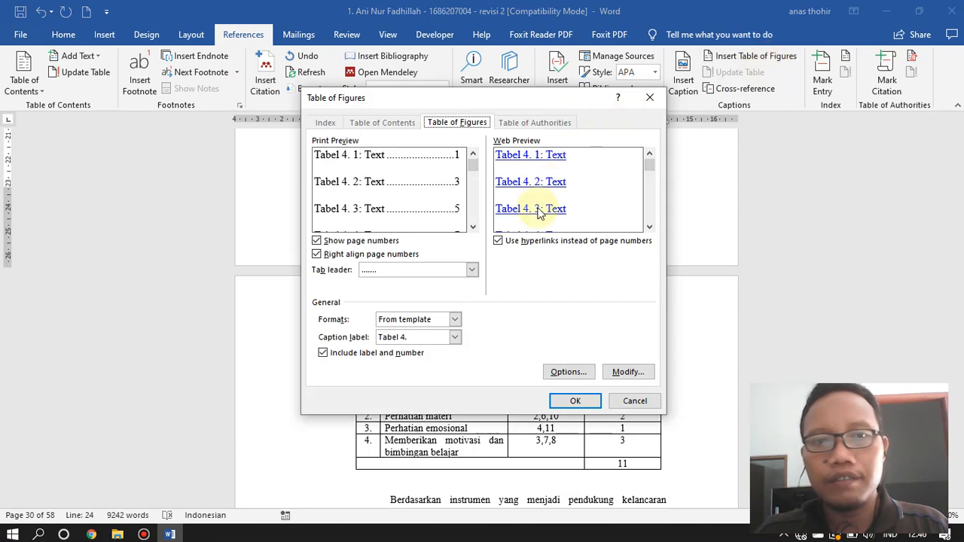
click(455, 339)
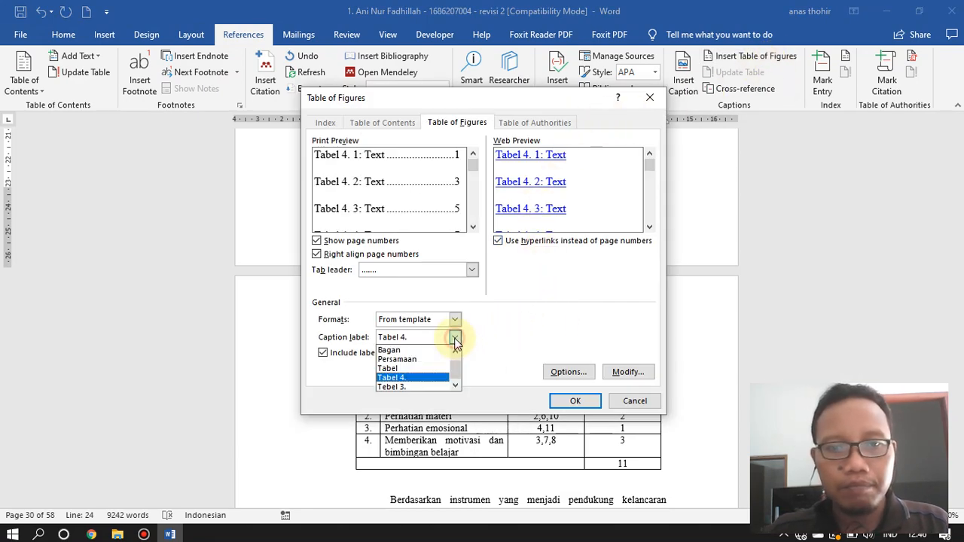
click(428, 386)
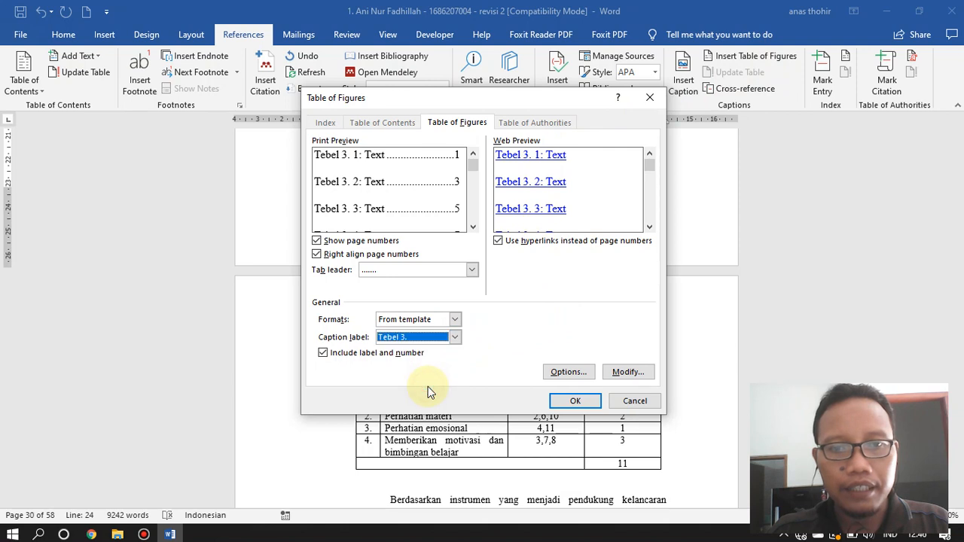
click(454, 338)
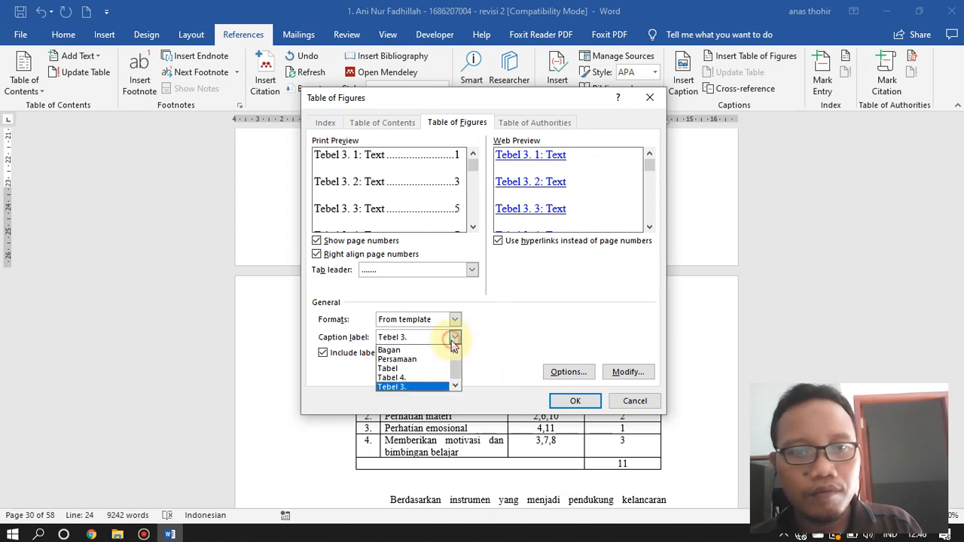
click(441, 386)
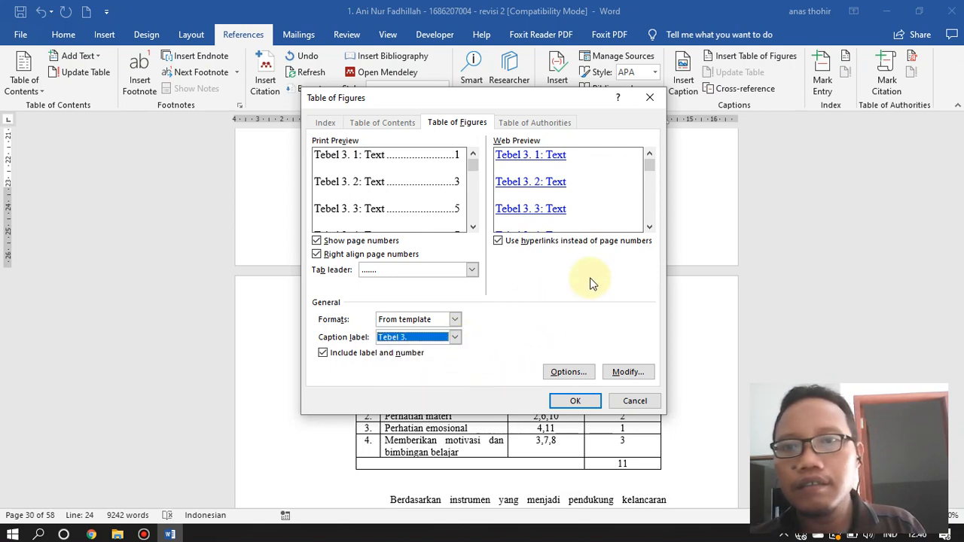
click(652, 99)
Step: Insert a cross-reference to the "Tebel 3. 1" caption after "ditunjukkan pada", using only its label and number
scroll(602, 286, up, 2)
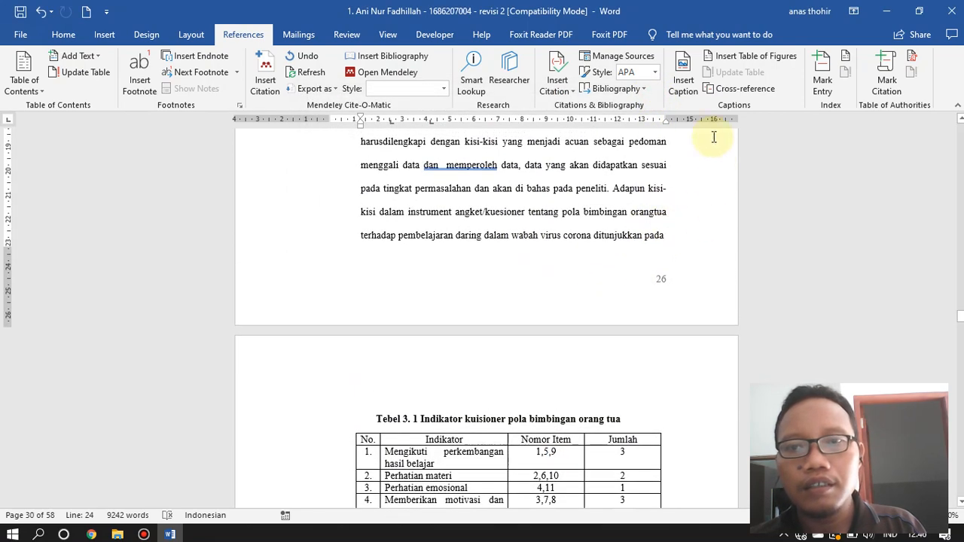
click(729, 94)
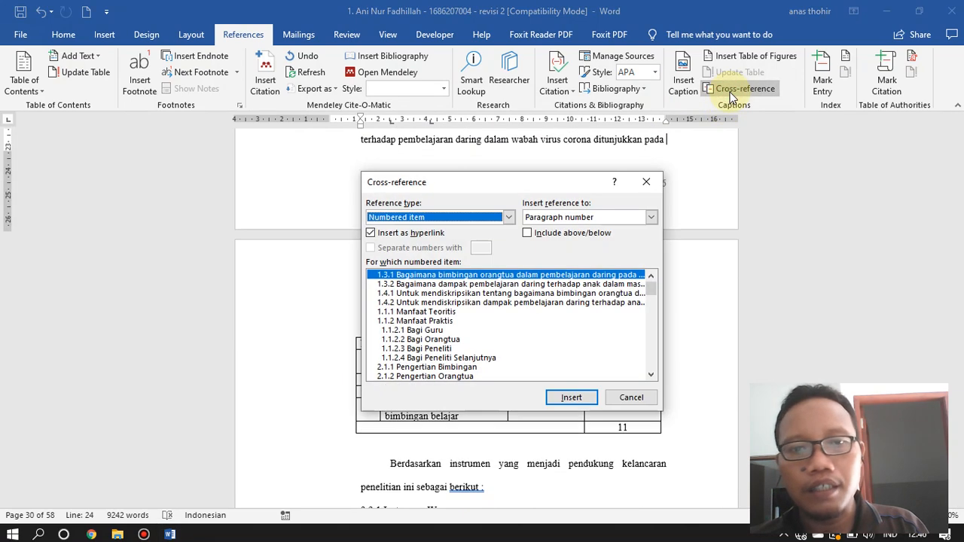
click(651, 217)
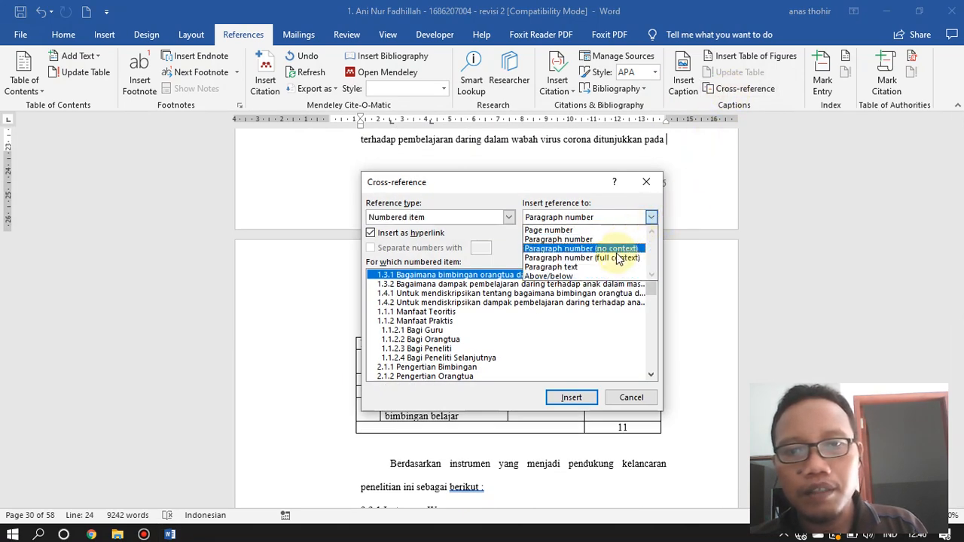
click(506, 218)
click(507, 217)
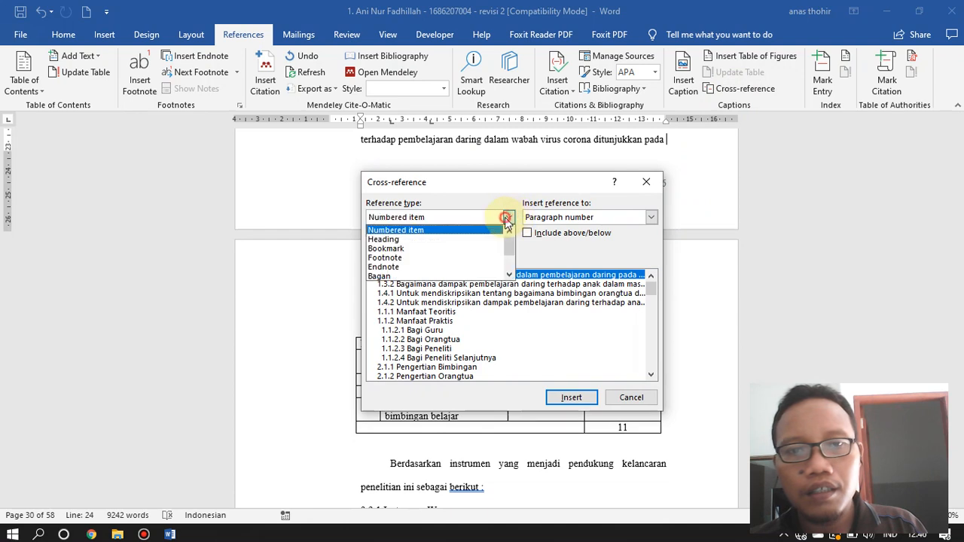
scroll(458, 244, down, 4)
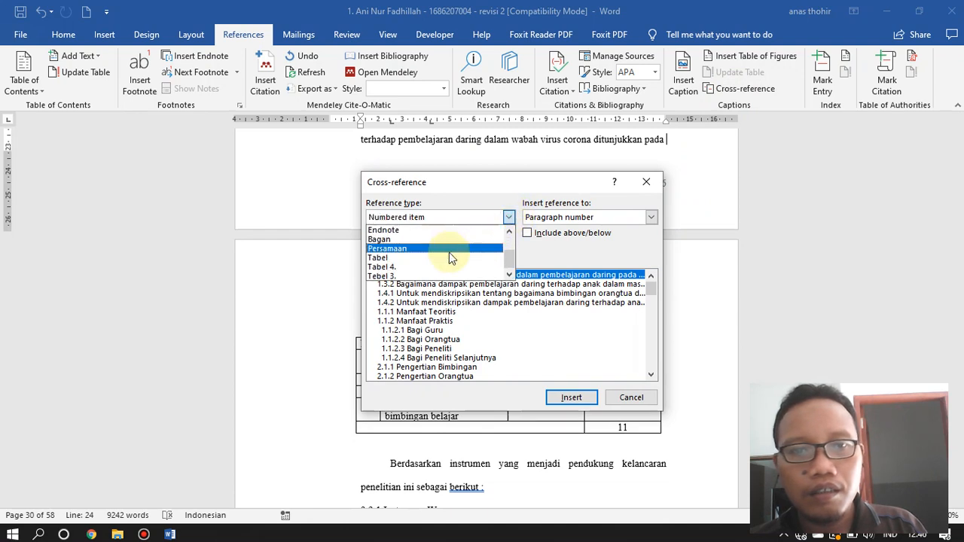
click(432, 276)
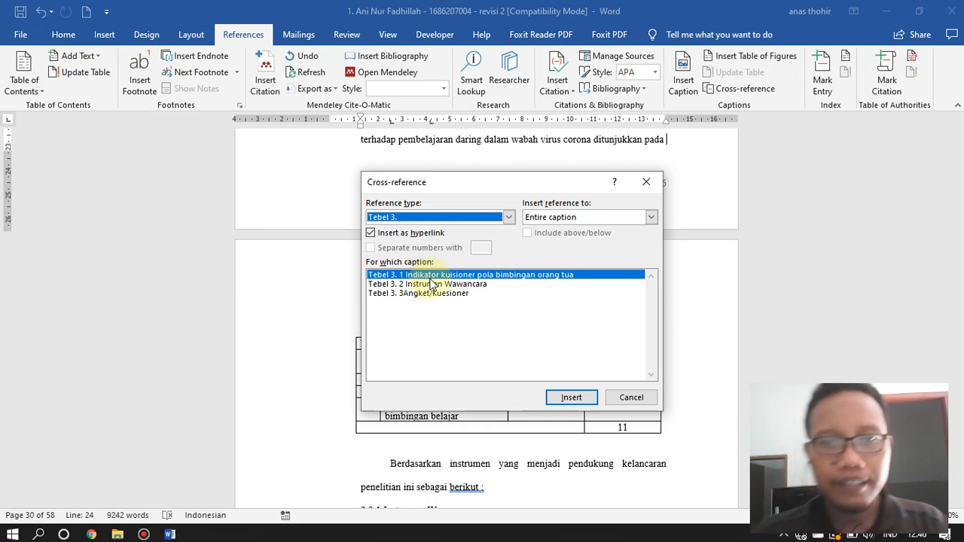
click(652, 217)
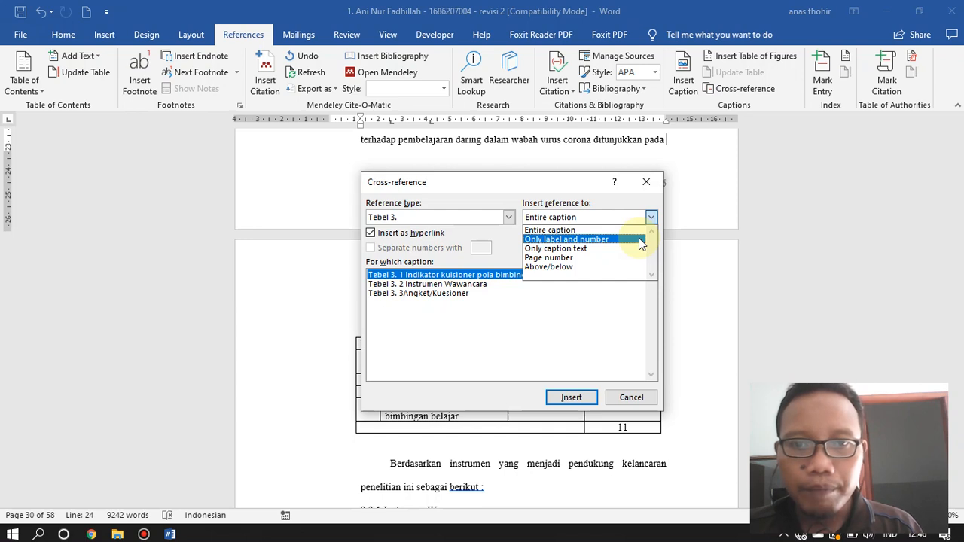
click(639, 240)
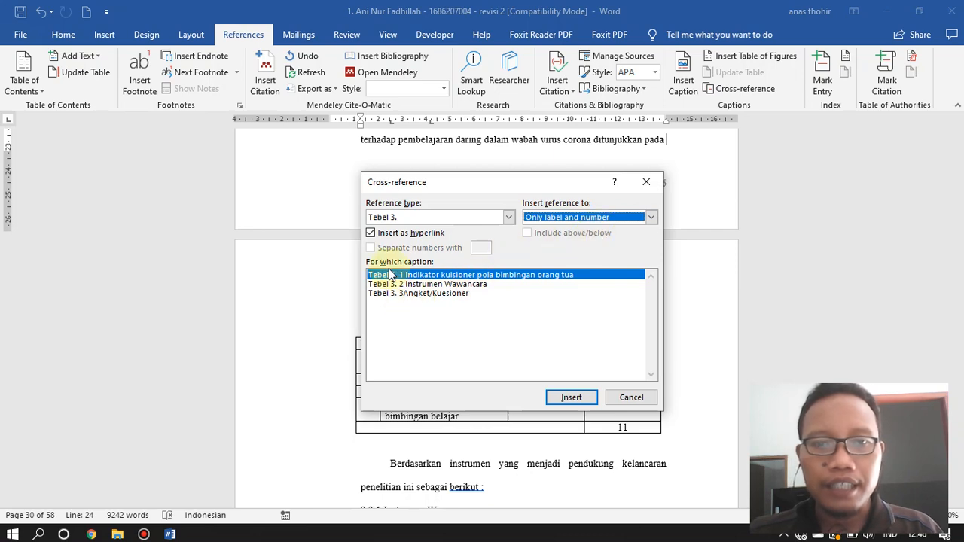
click(570, 398)
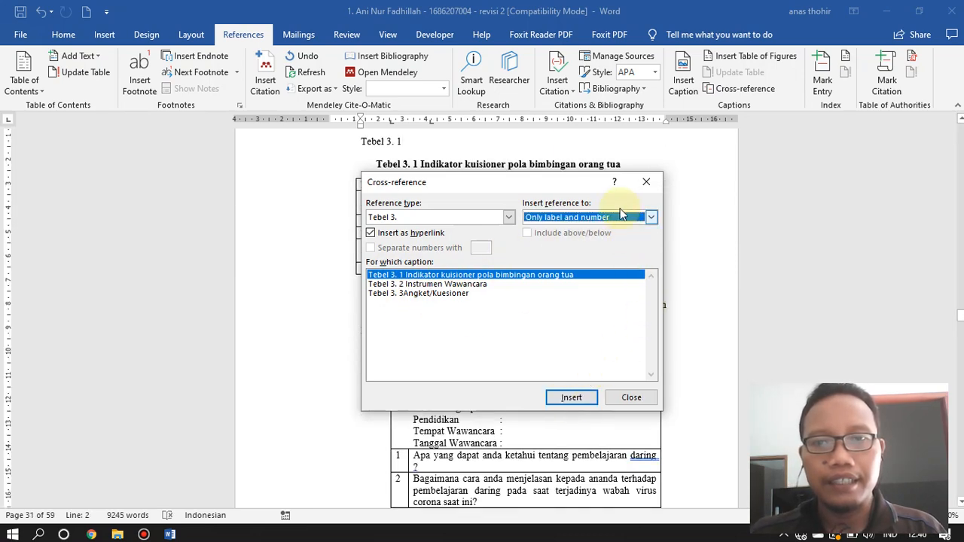
click(649, 182)
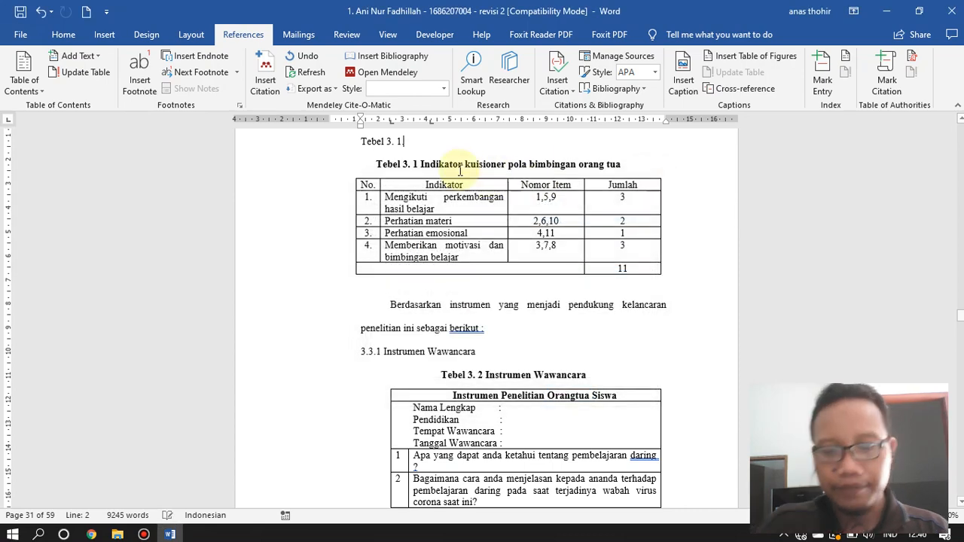
Step: Replace "sebagai berikut :" after "kelancaran penelitian ini" above section 3.3.1 with ", maka dibuat instrumen wawancara. "
scroll(497, 274, down, 20)
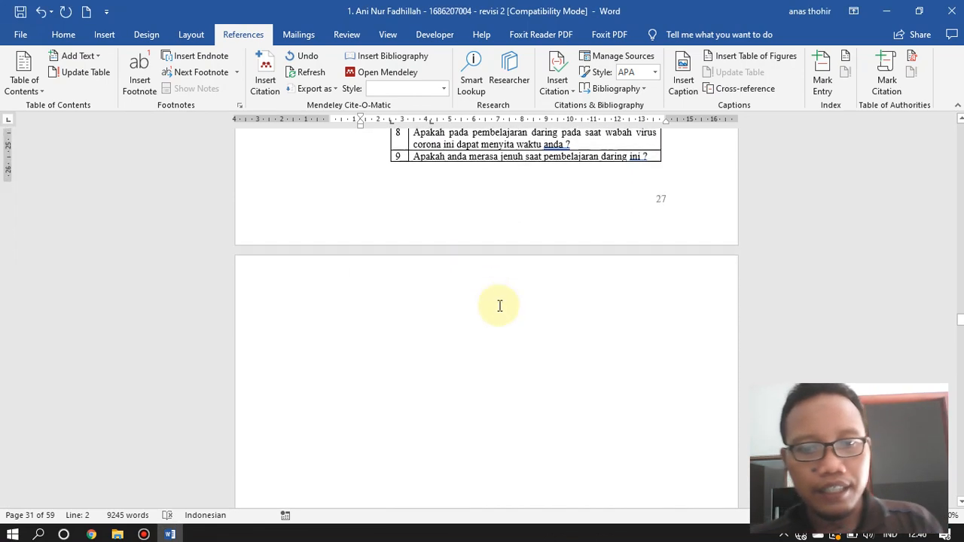
scroll(499, 307, up, 10)
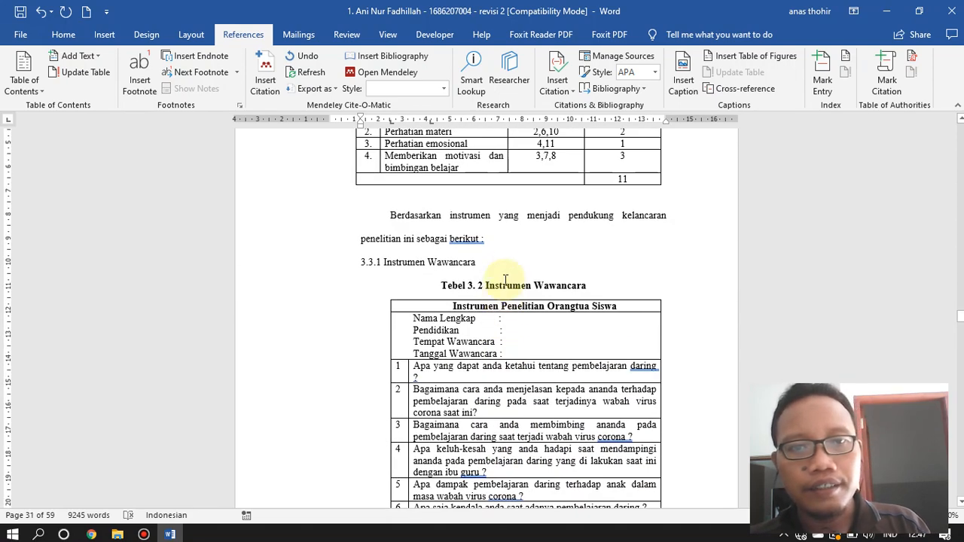
drag(491, 239, 465, 239)
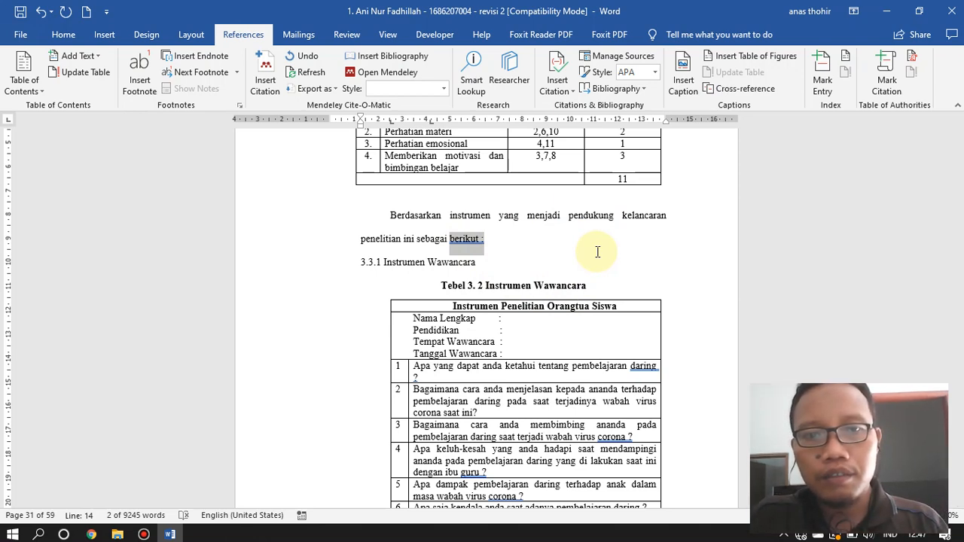
key(BackSpace)
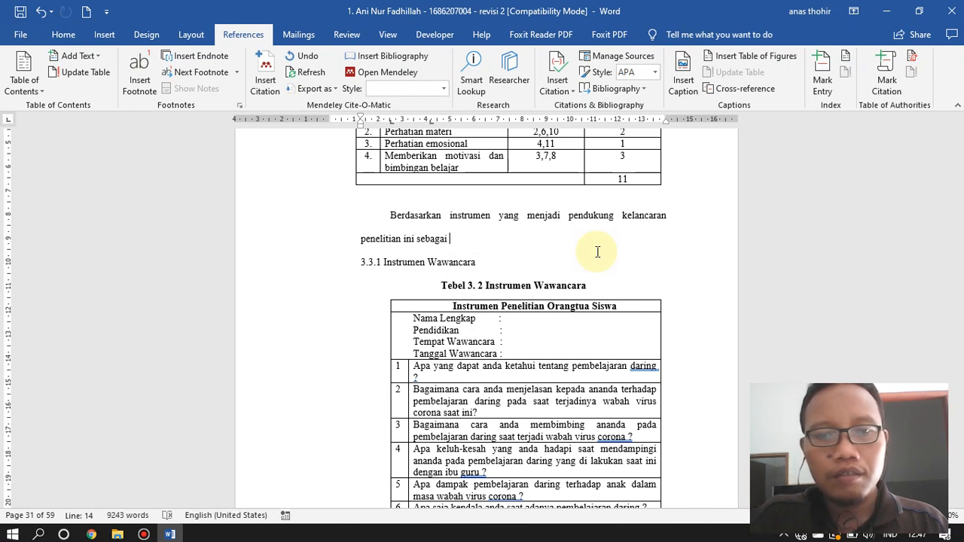
key(BackSpace)
key(BackSpace)
text(,)
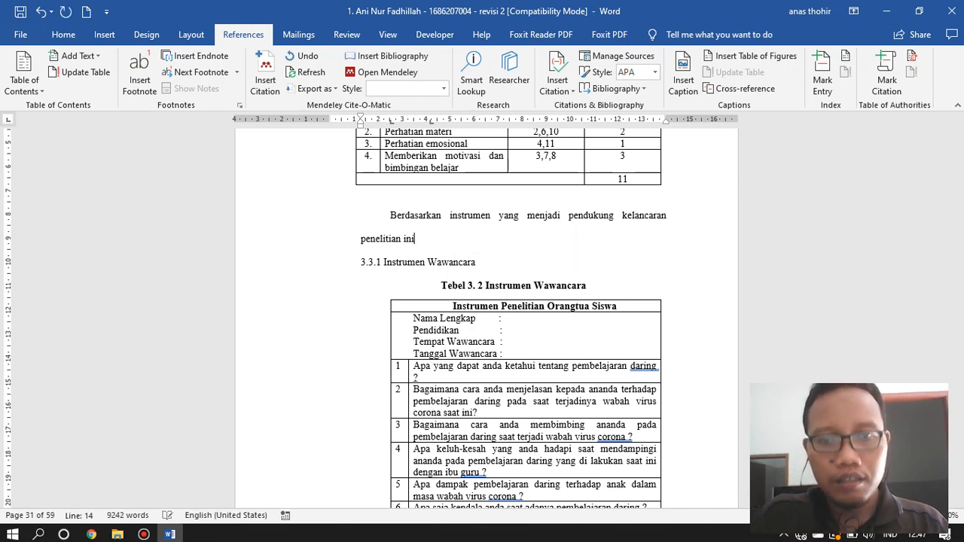
text( maka dib)
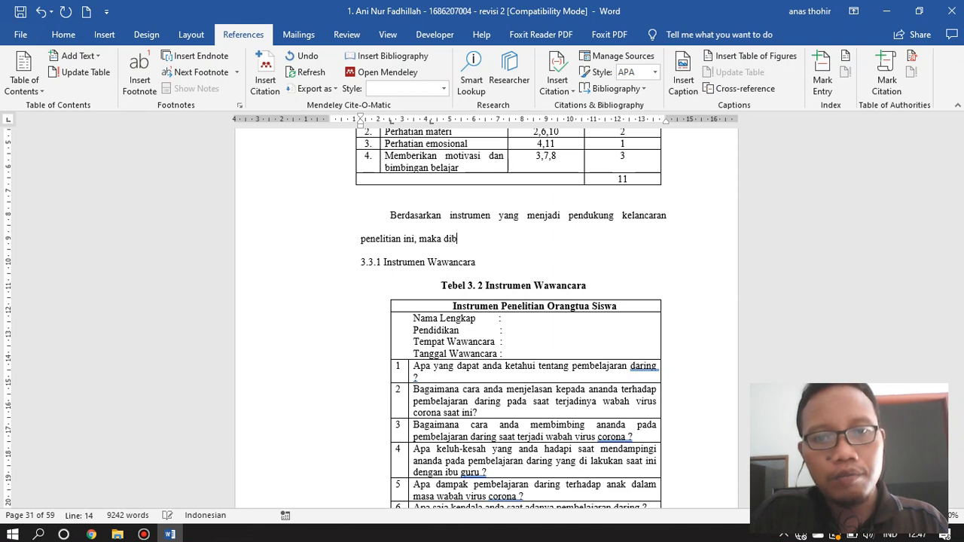
text(uat instrumen wawa)
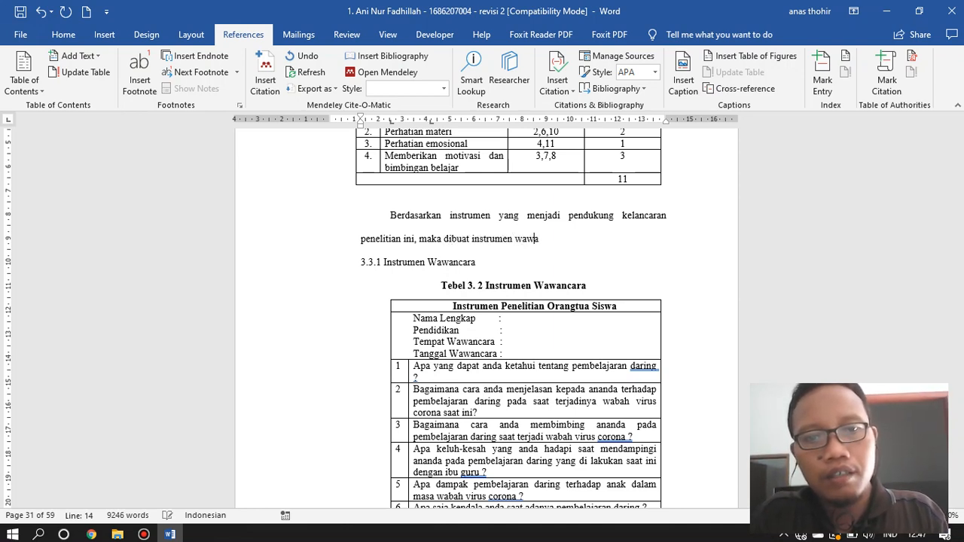
text(ncara. )
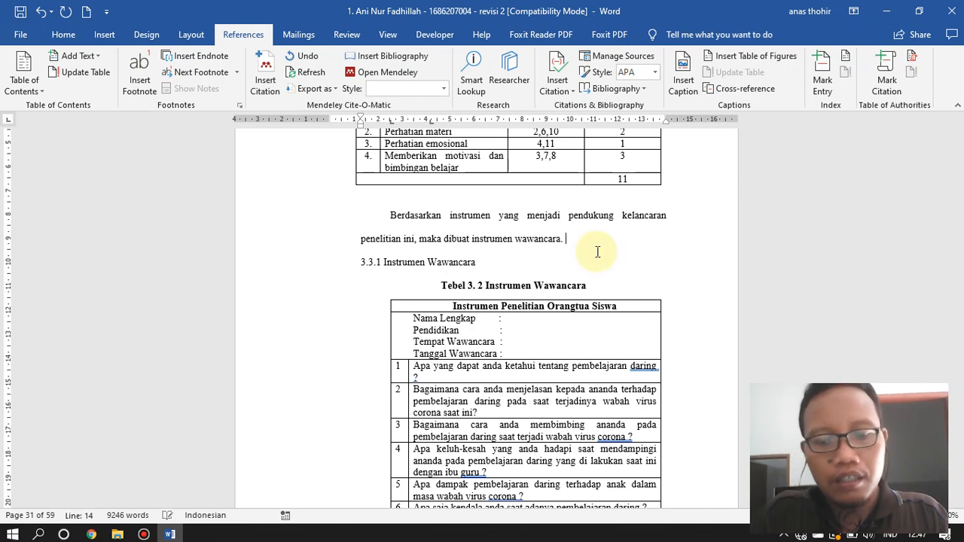
text(Instrumen)
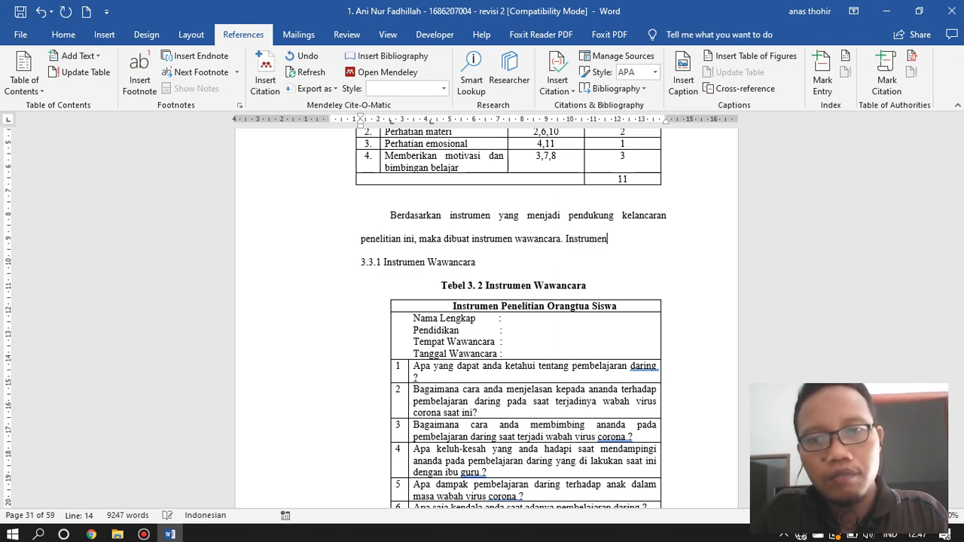
text( tersebyt )
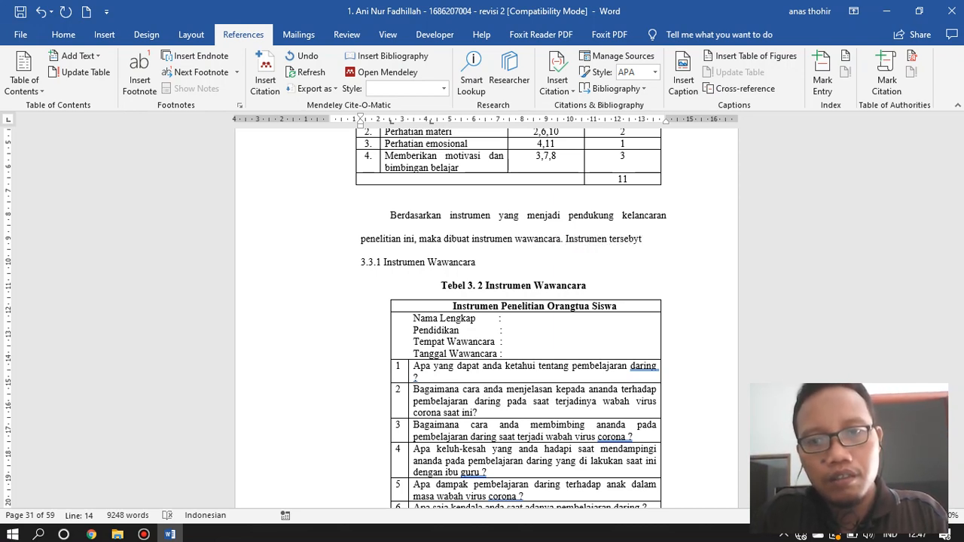
text(mengungkap tentang)
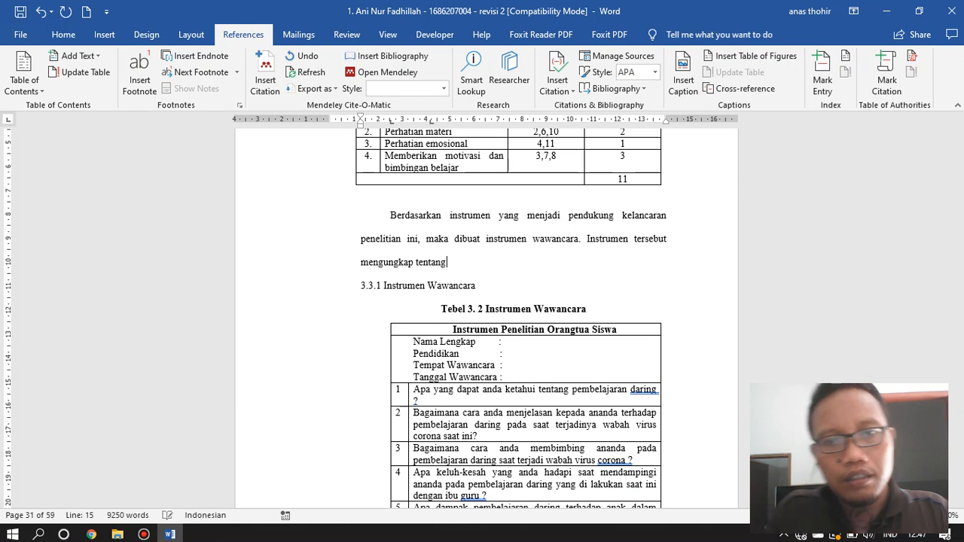
key(BackSpace)
key(BackSpace)
key(BackSpace)
key(BackSpace)
key(BackSpace)
key(BackSpace)
key(BackSpace)
key(BackSpace)
key(BackSpace)
key(BackSpace)
key(BackSpace)
key(BackSpace)
key(BackSpace)
key(BackSpace)
key(BackSpace)
key(BackSpace)
key(BackSpace)
key(BackSpace)
key(BackSpace)
key(BackSpace)
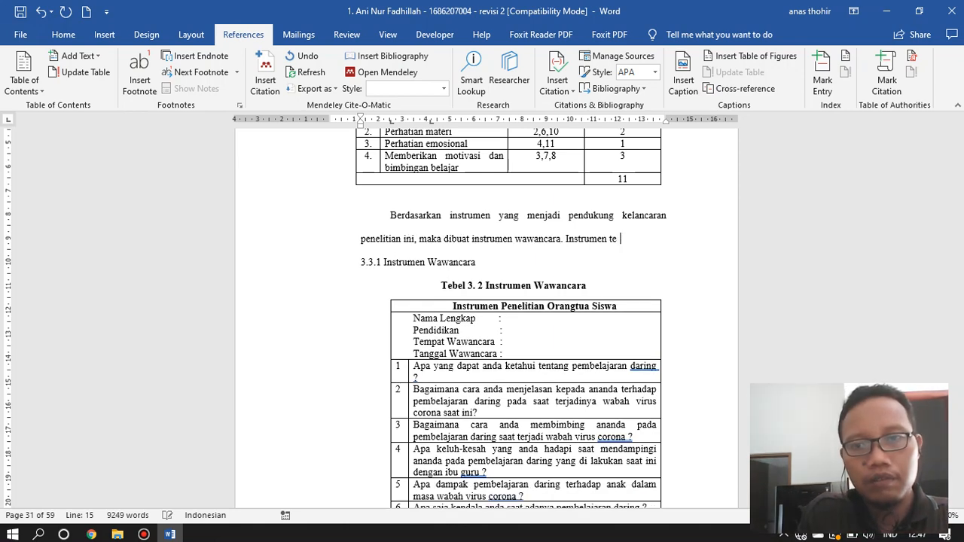
key(BackSpace)
key(BackSpace)
key(BackSpace)
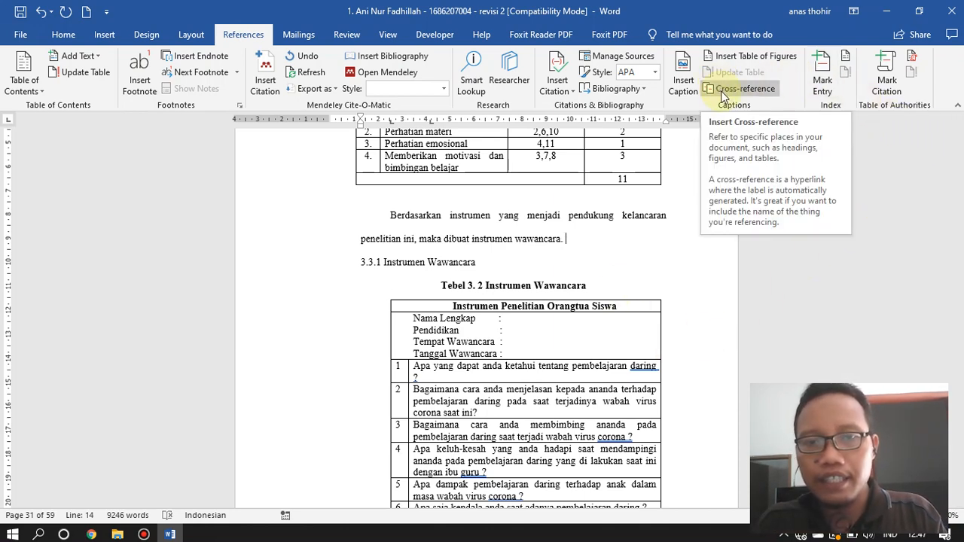
Step: Insert a cross-reference to the "Tebel 3. 2 Instrumen Wawancara" caption after "maka dibuat instrumen wawancara.", using only its label and number
click(742, 89)
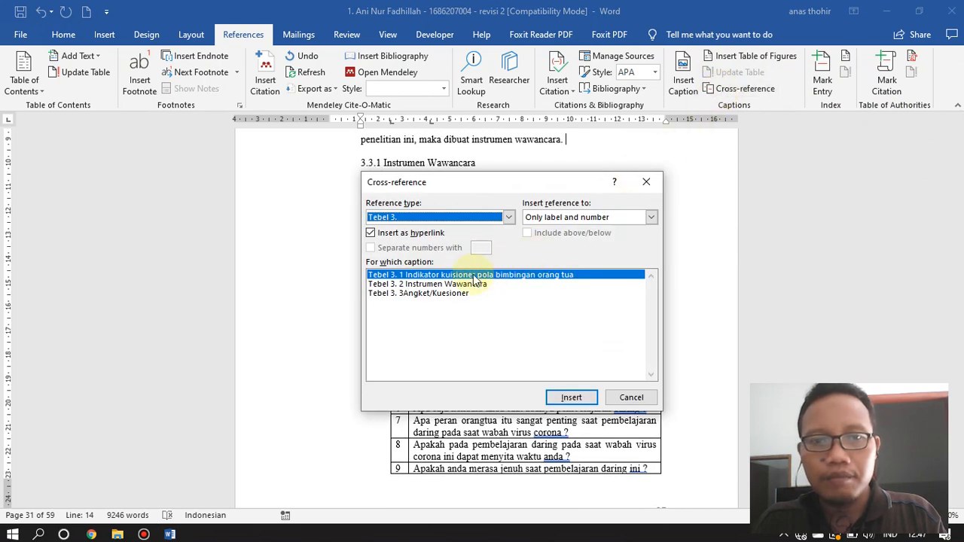
click(441, 294)
click(437, 284)
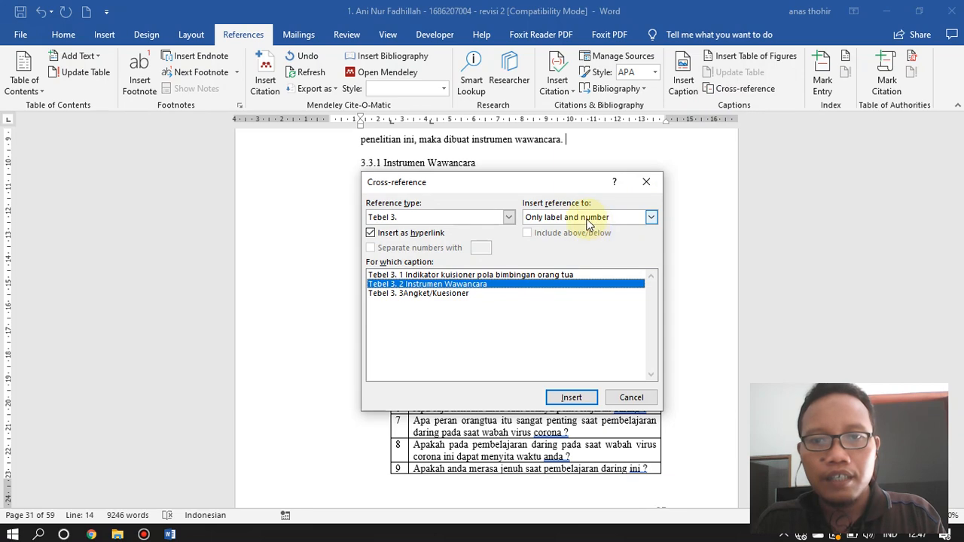
click(576, 397)
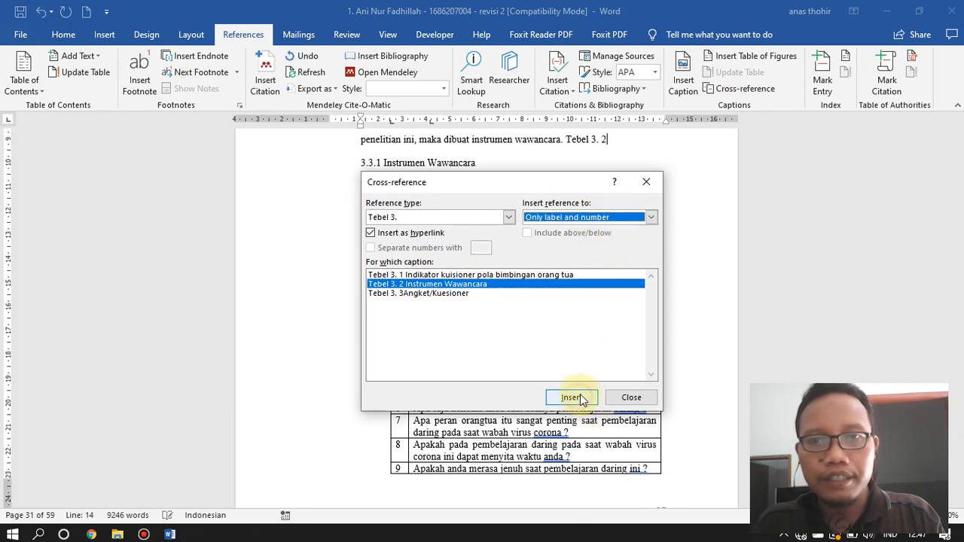
click(638, 181)
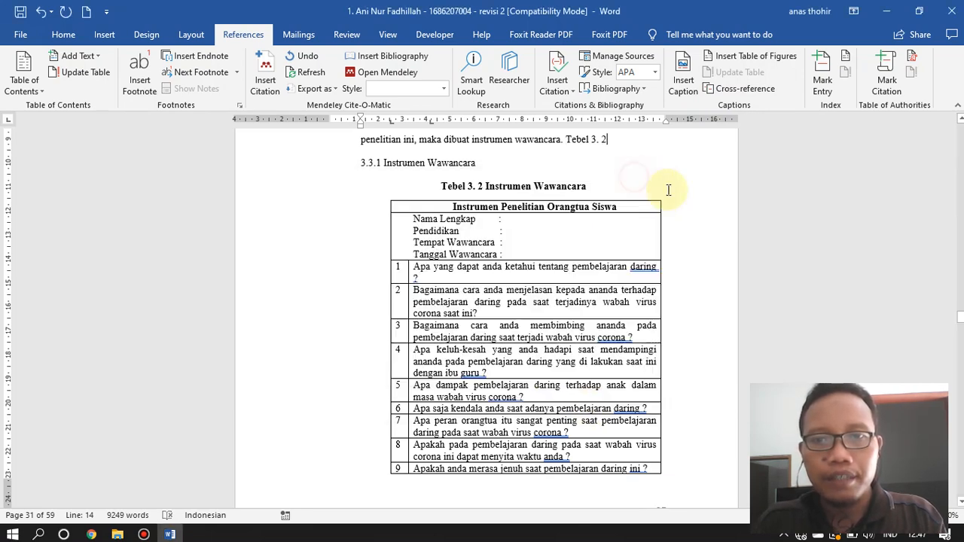
Step: Complete the sentence after the Tebel 3. 2 cross-reference with "menunjukkan instrumen wawamcara yang telah didesain berdasarkan banyak referensi."
text(mer)
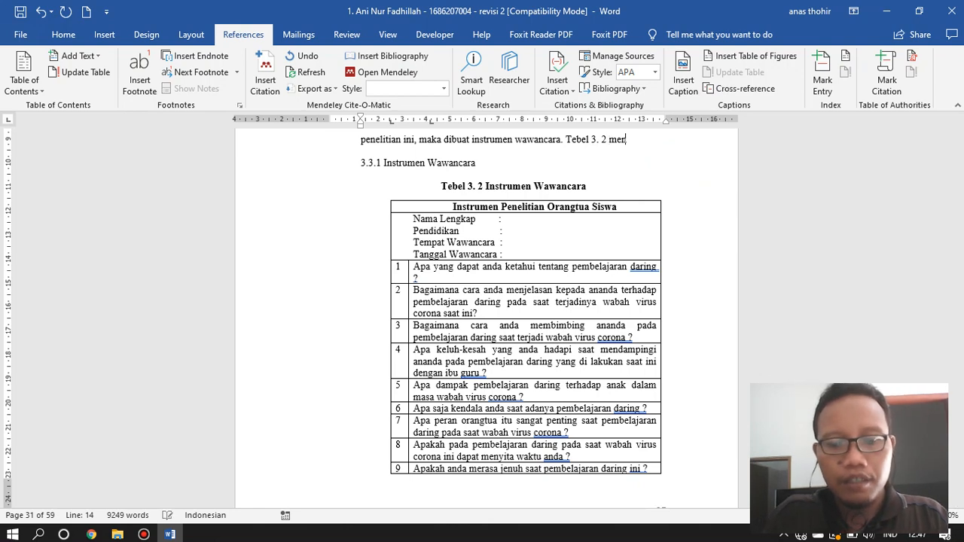
key(BackSpace)
text(nunjukkan )
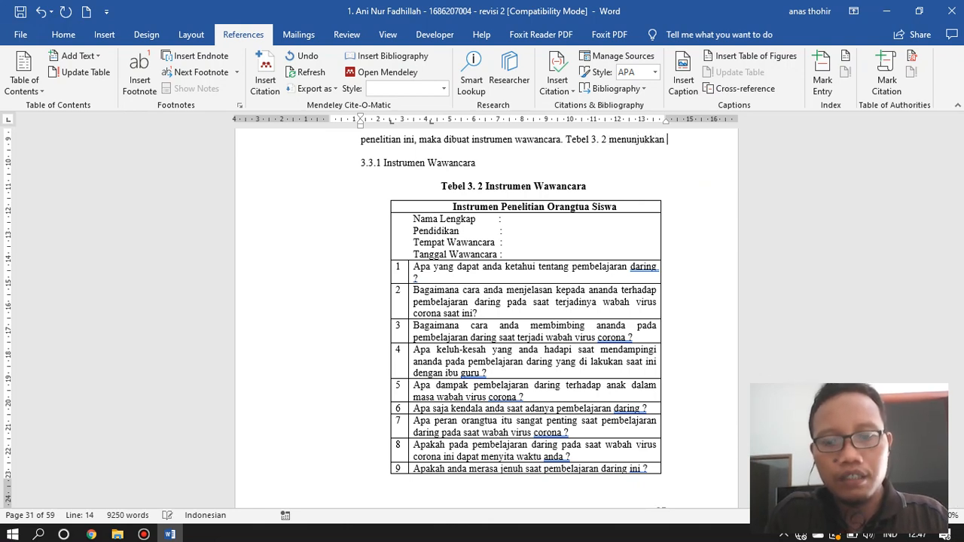
text(instrumen wawamcara yang telah didesain be)
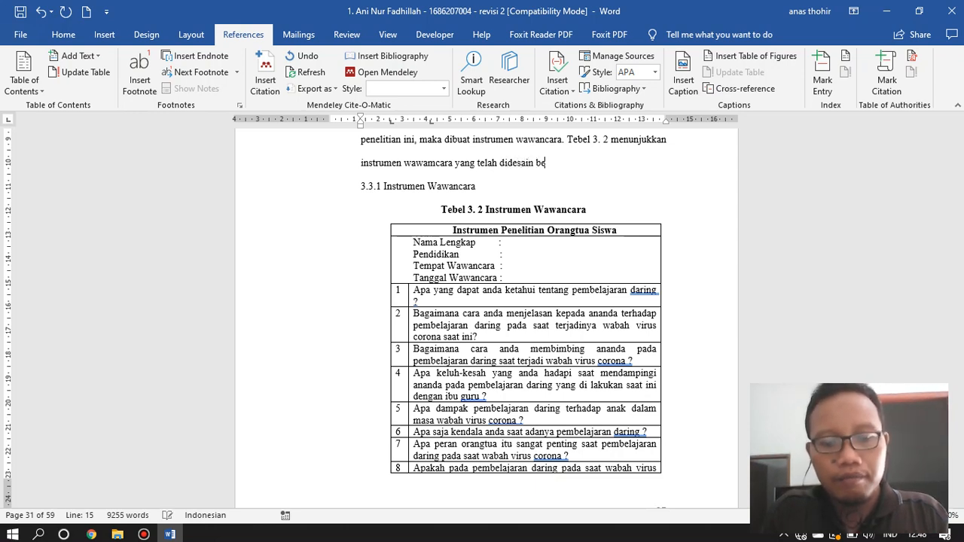
text(ban)
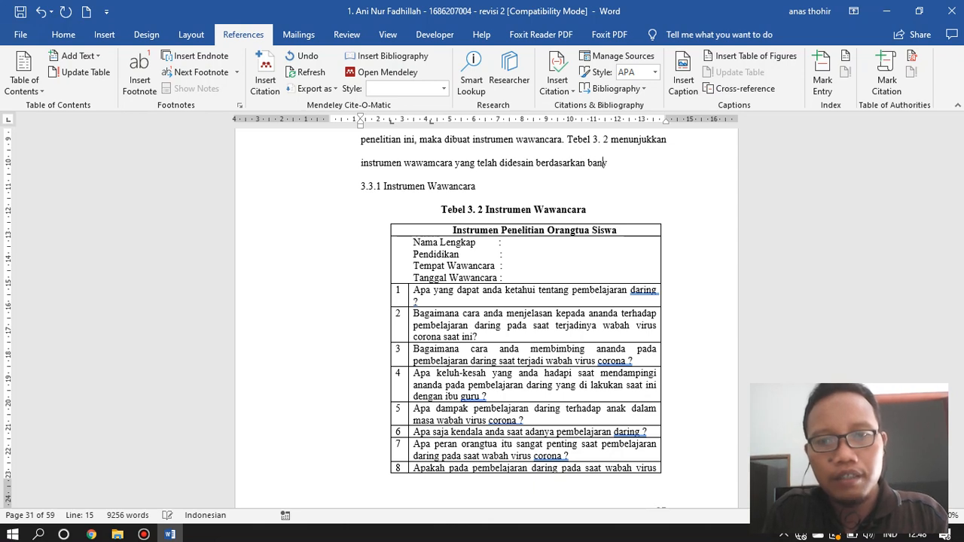
text(yak )
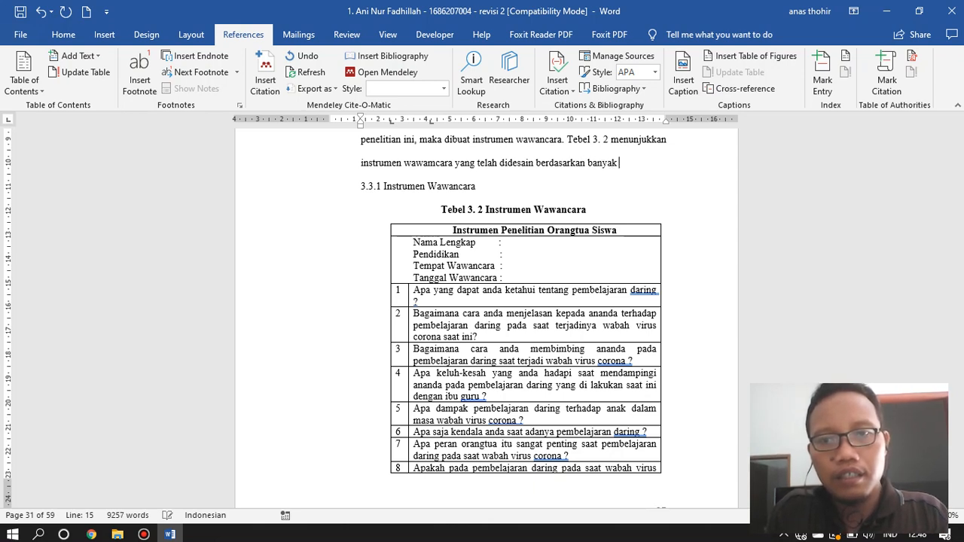
text(referensi.)
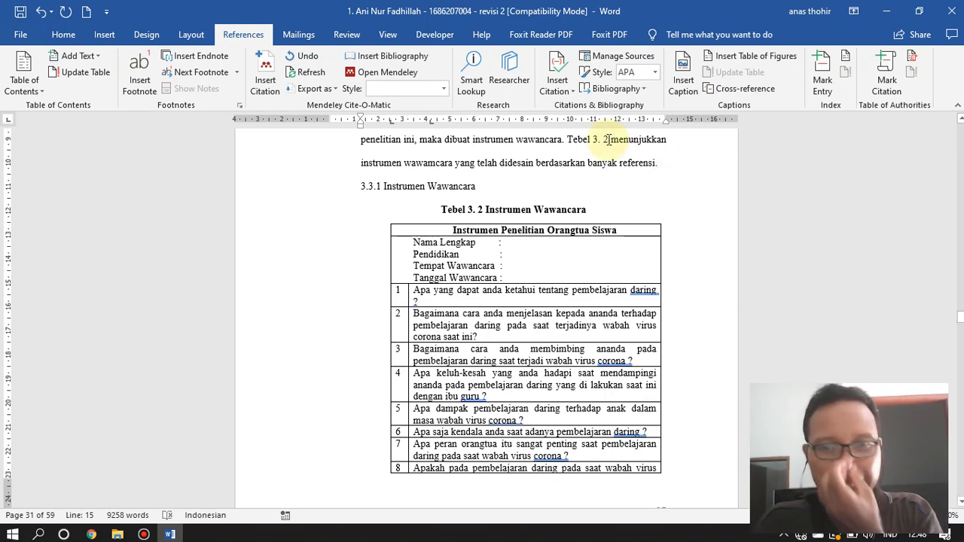
Step: Add a space between the number and the title in the "Tebel 3. 3" Angket/Kuesioner caption
scroll(501, 199, down, 15)
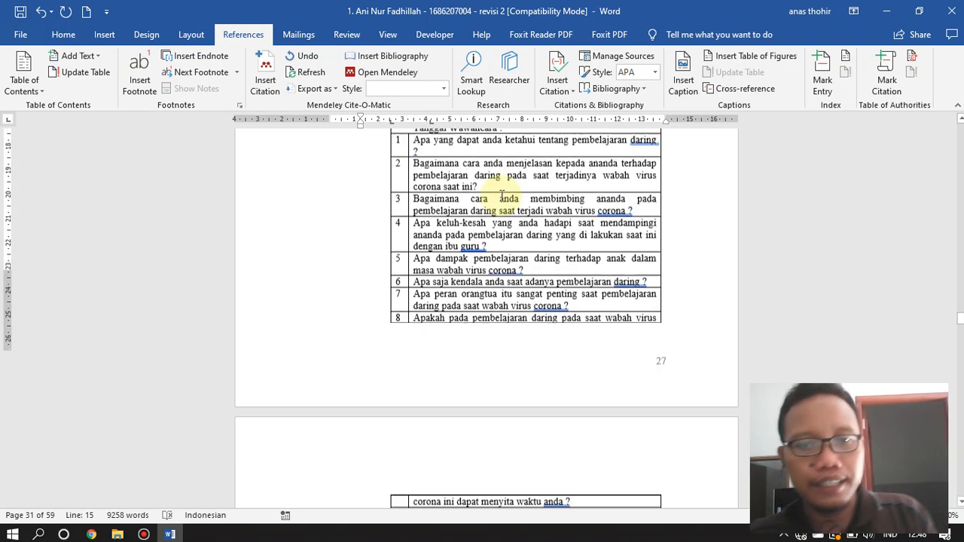
scroll(501, 200, up, 2)
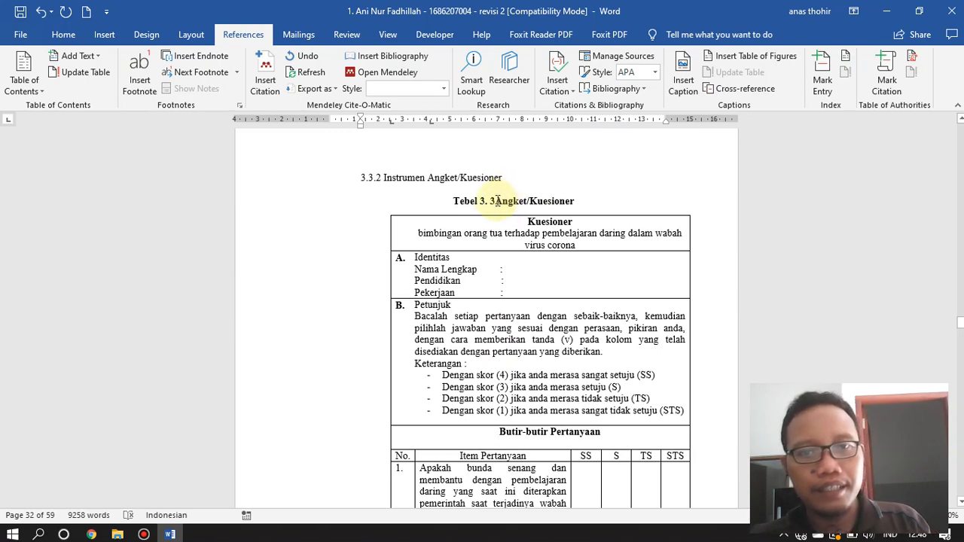
click(496, 201)
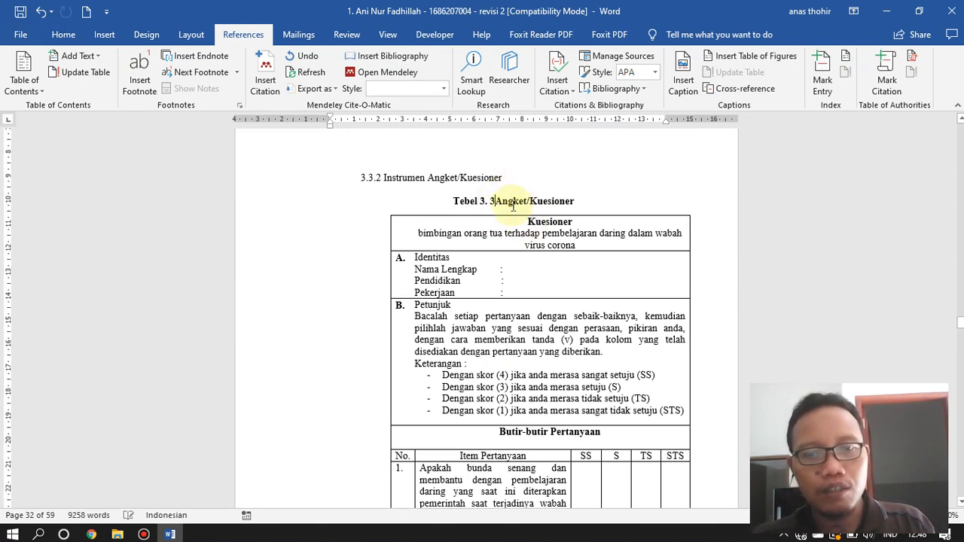
scroll(512, 207, down, 2)
scroll(512, 208, up, 2)
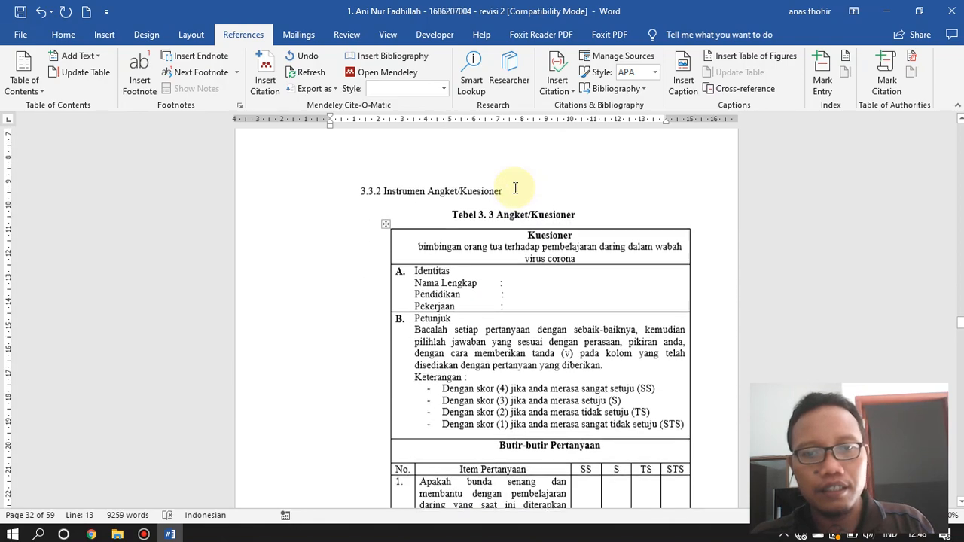
Step: Replace "sebagai berikut :" at the end of the 4.2.2 Tahap Pelaksanaan paragraph with "yang ditunjukkan pada "
scroll(515, 196, down, 8)
scroll(515, 187, down, 9)
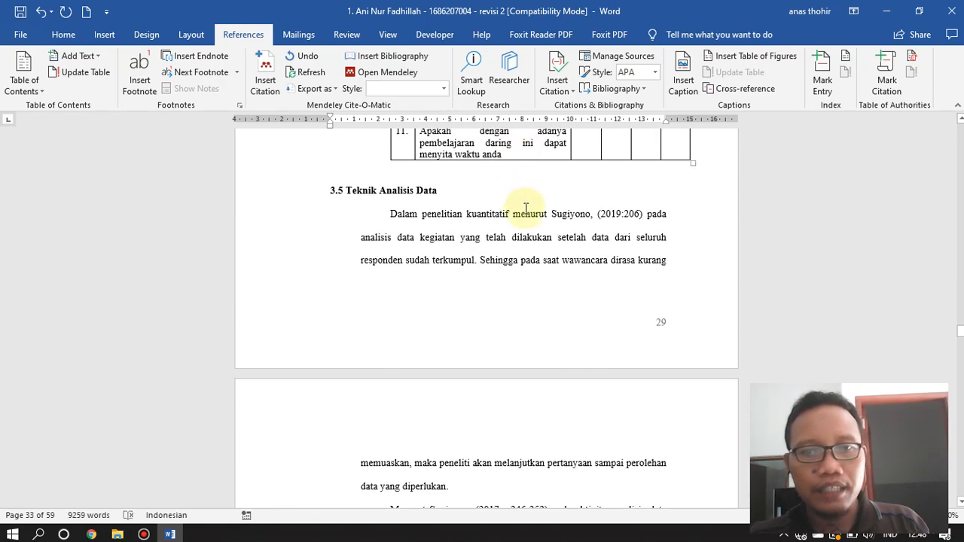
scroll(526, 209, down, 12)
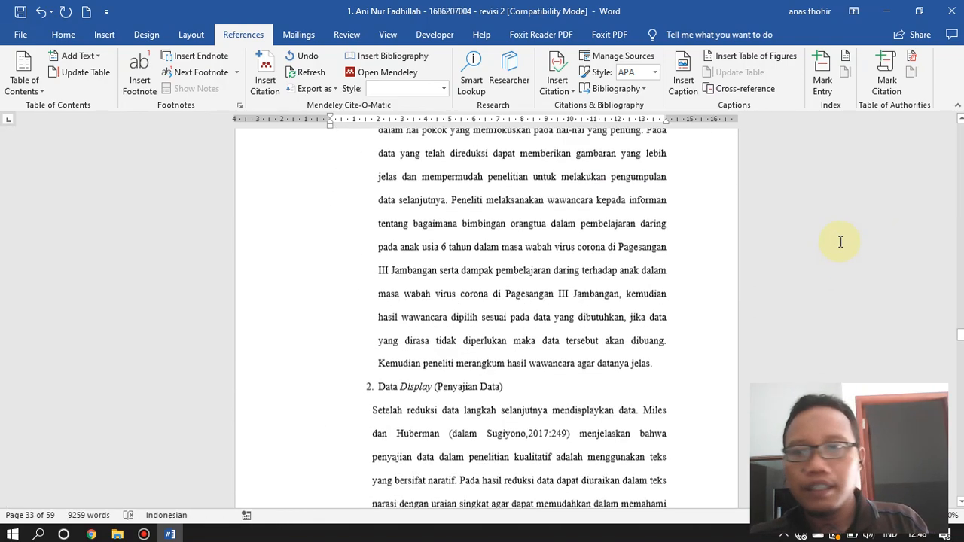
scroll(580, 339, down, 3)
drag(960, 337, 958, 365)
scroll(710, 399, down, 8)
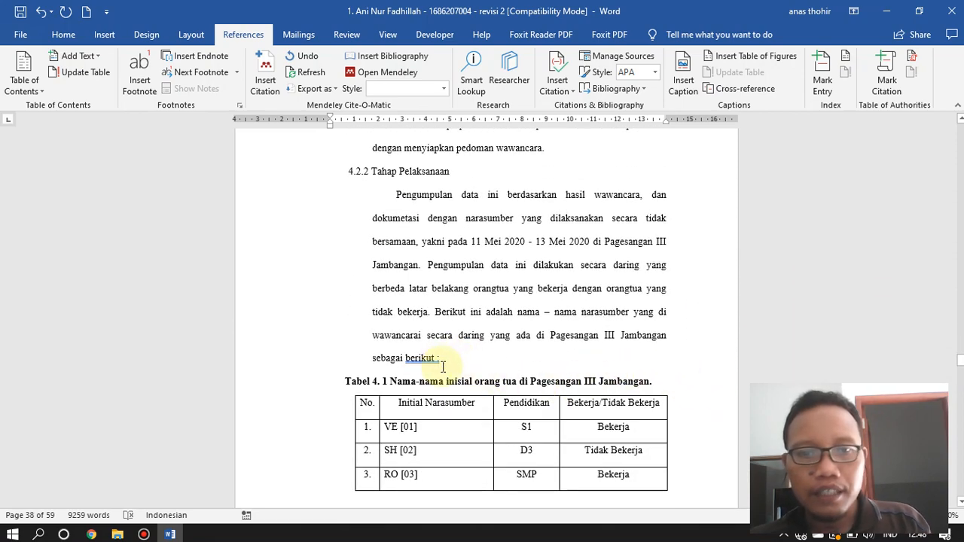
drag(456, 360, 657, 343)
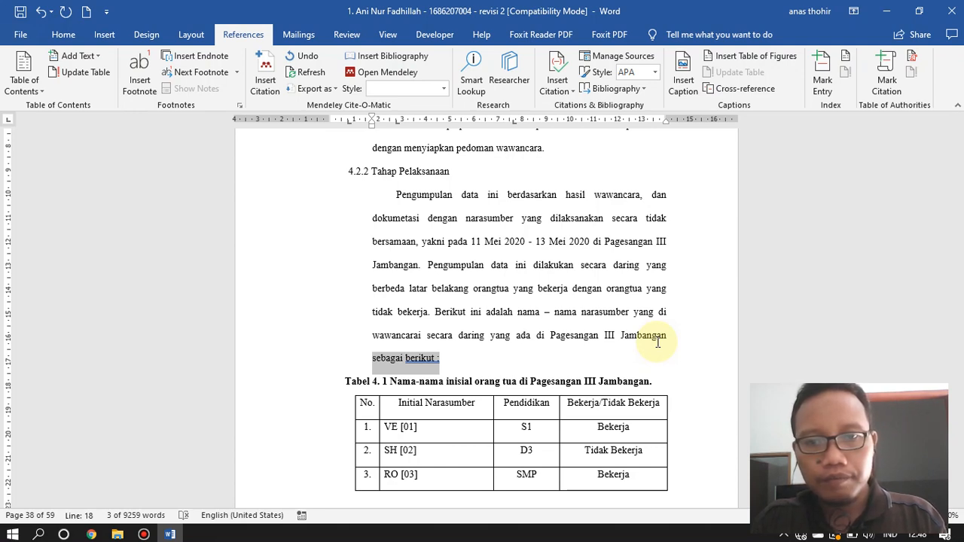
text(yang dit)
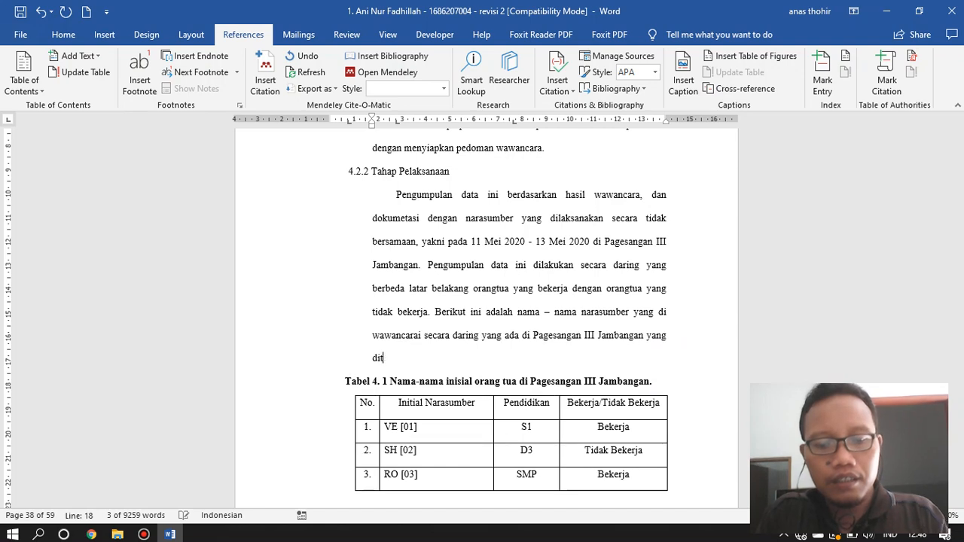
text(unjukkan )
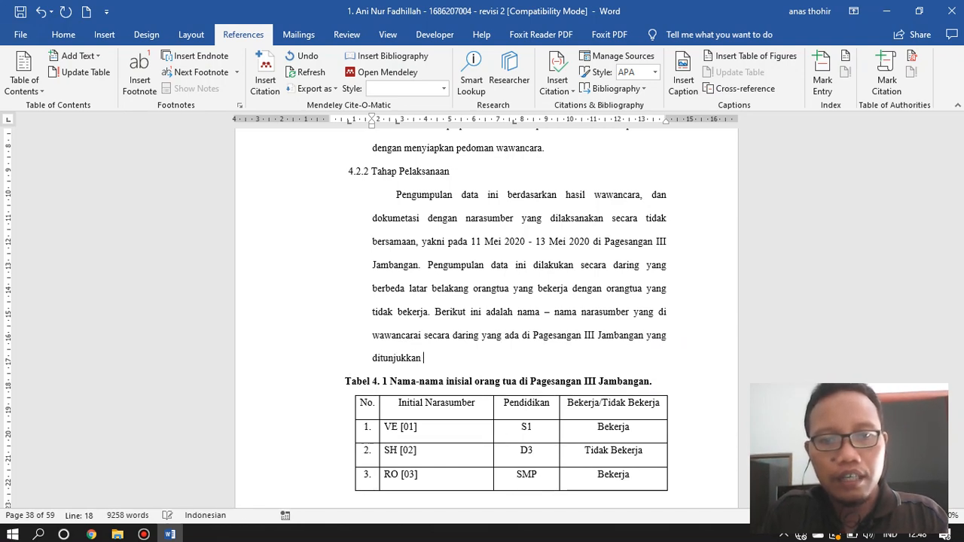
text(pada)
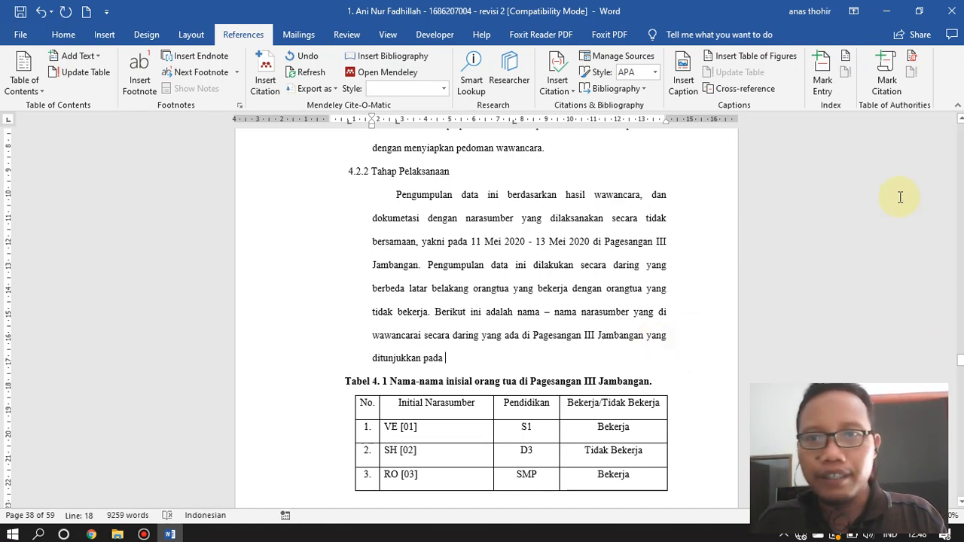
Step: Try to insert a cross-reference to the "Tabel 4. 1" caption after "ditunjukkan pada" in the 4.2.2 paragraph, using only its label and number
click(748, 89)
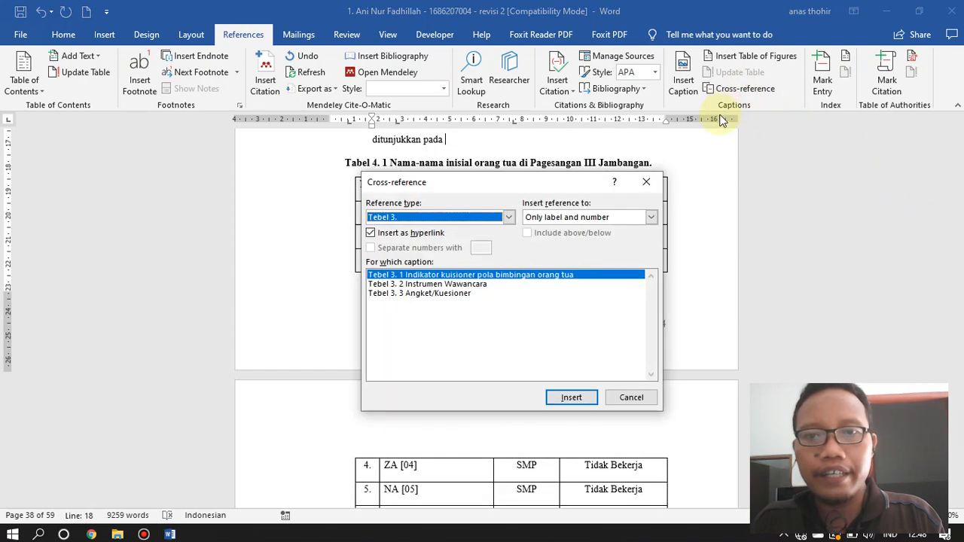
click(509, 217)
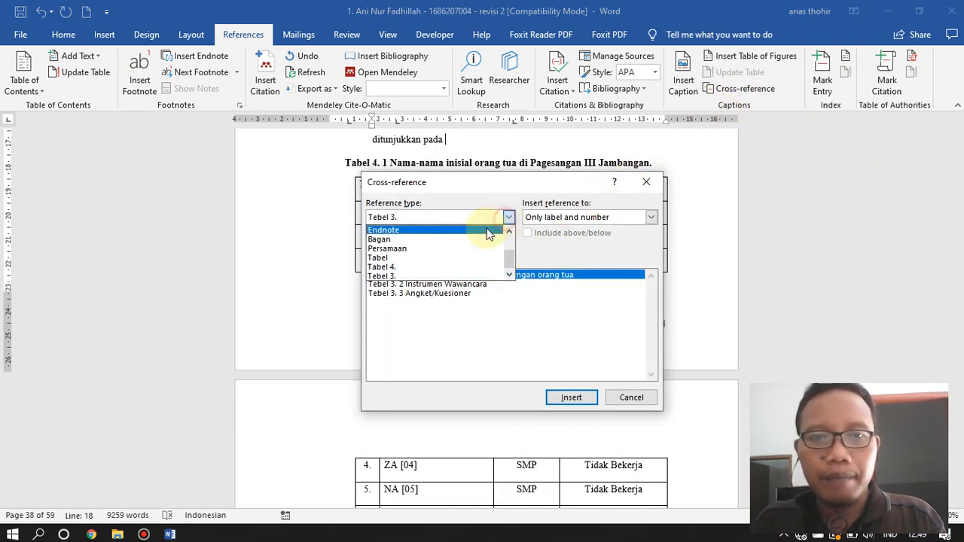
click(462, 267)
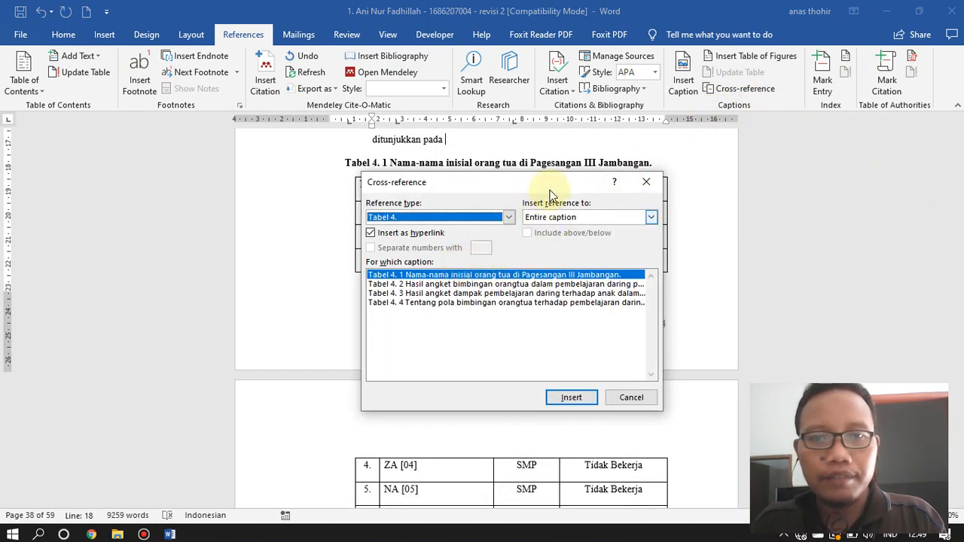
click(594, 218)
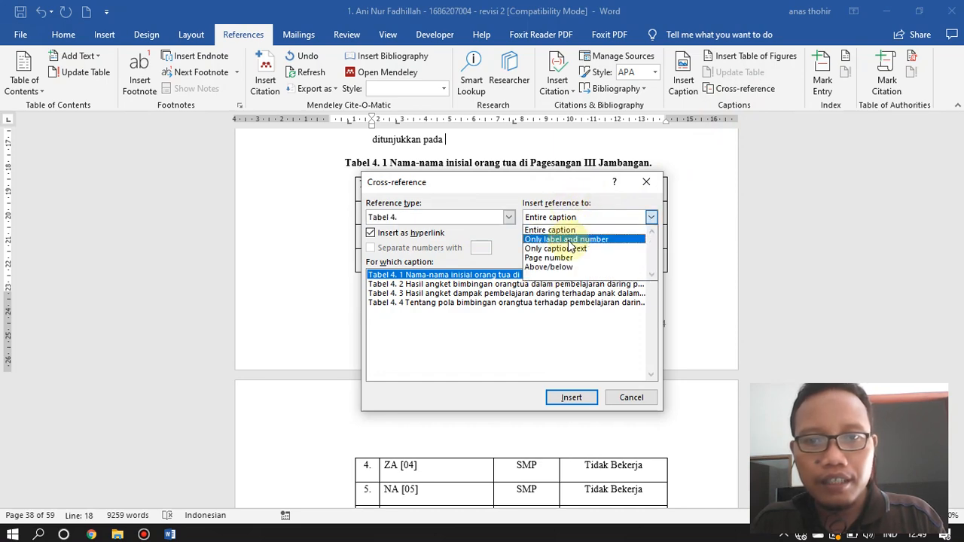
click(570, 239)
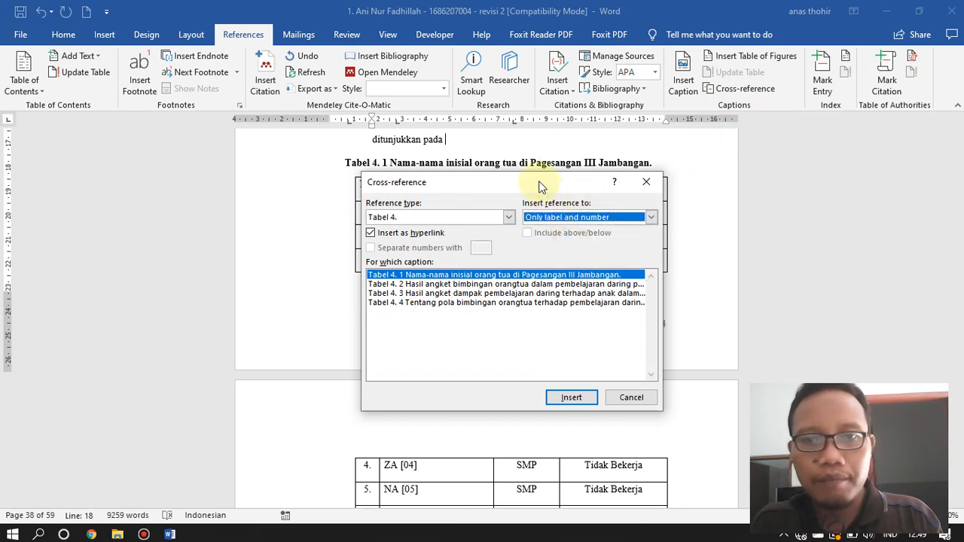
drag(540, 187, 803, 202)
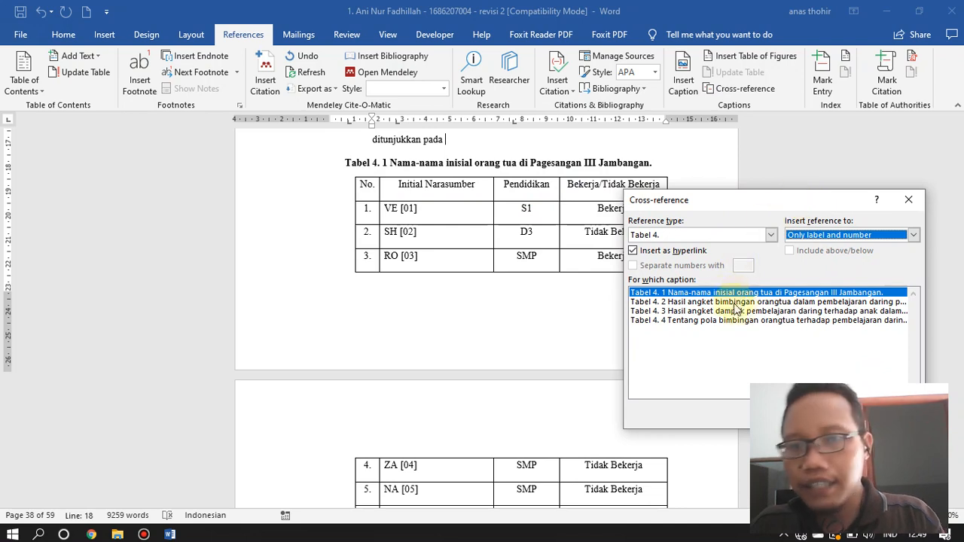
click(676, 302)
click(673, 293)
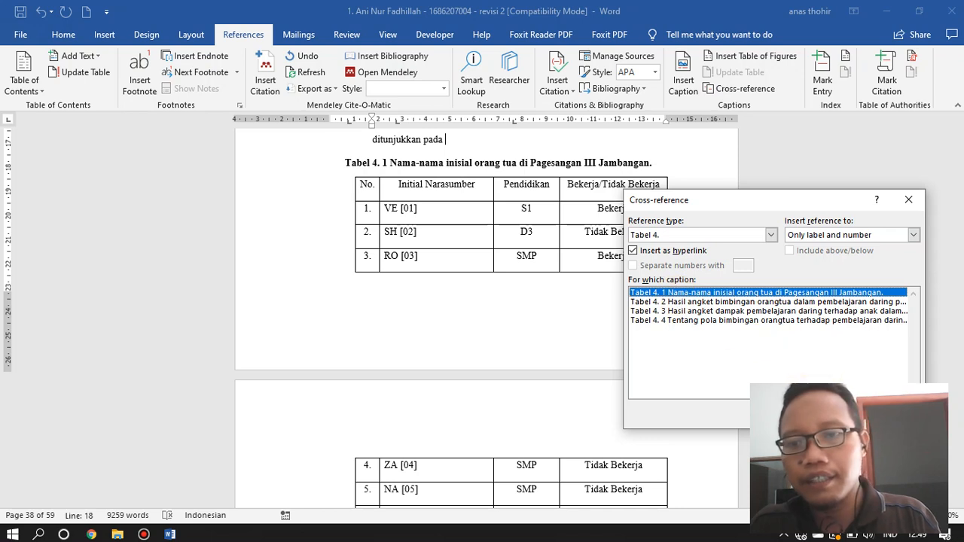
click(829, 414)
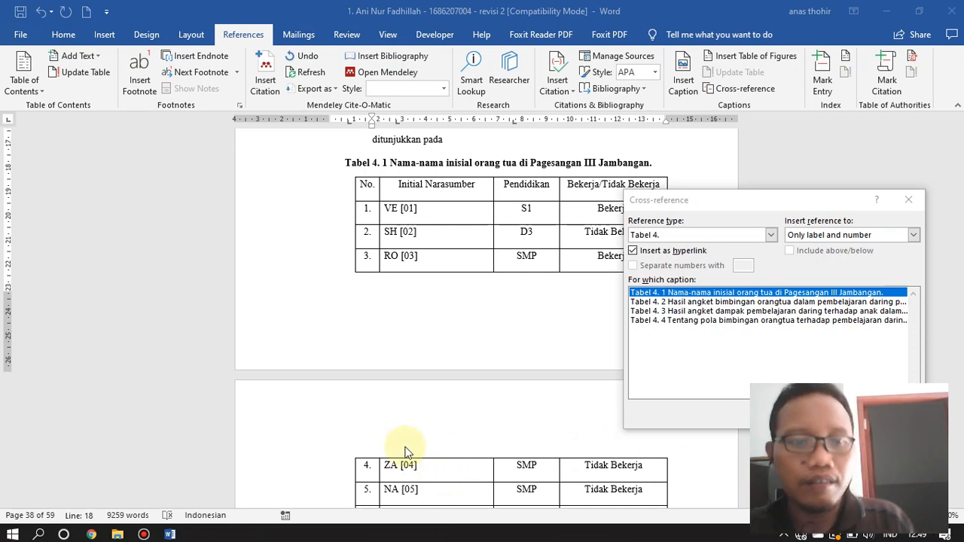
click(169, 535)
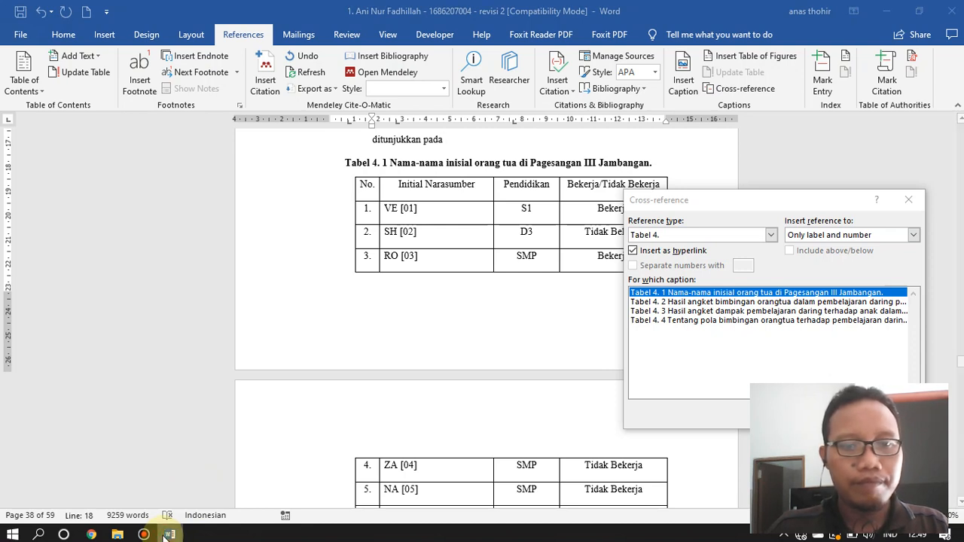
click(168, 534)
click(167, 534)
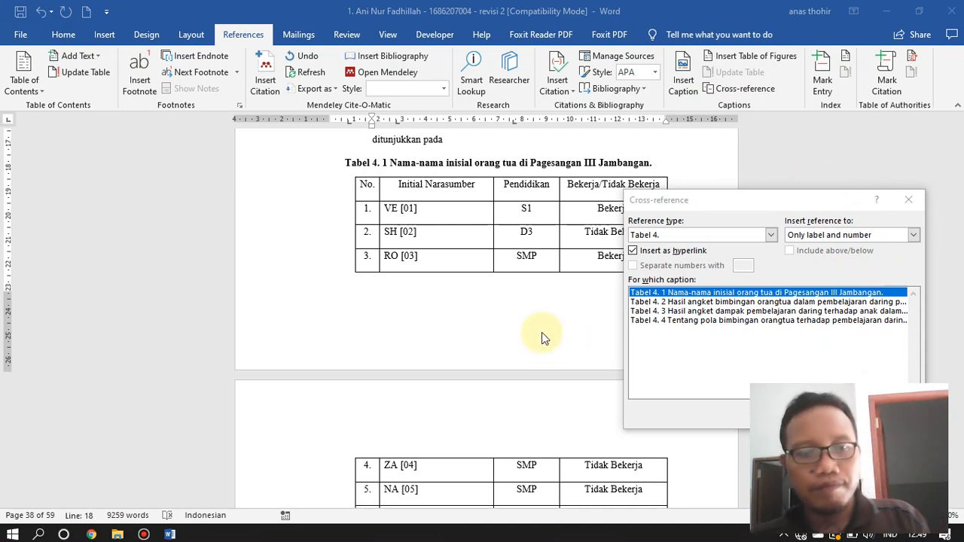
click(907, 201)
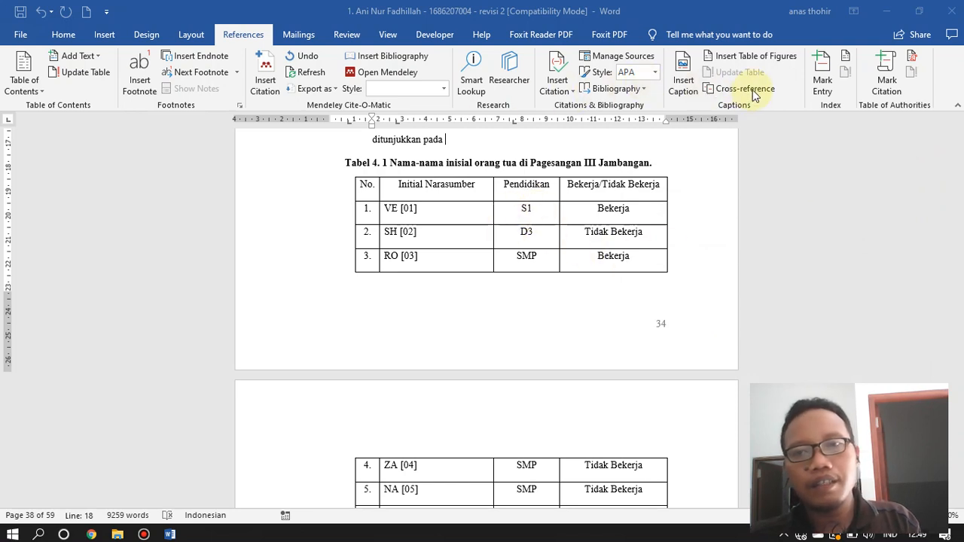
Step: Put the cursor back after "ditunjukkan pada" and retry inserting the label-and-number cross-reference to Tabel 4. 1
click(581, 208)
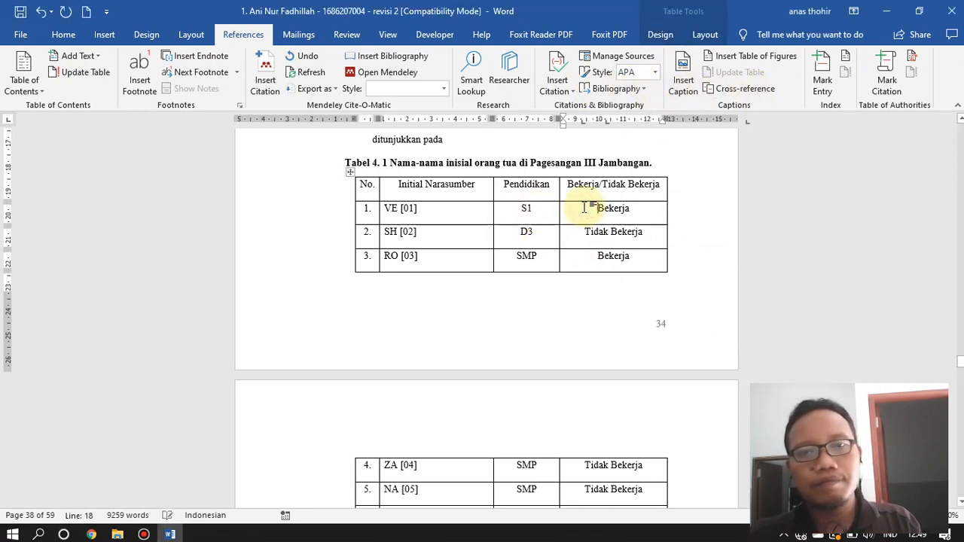
click(445, 138)
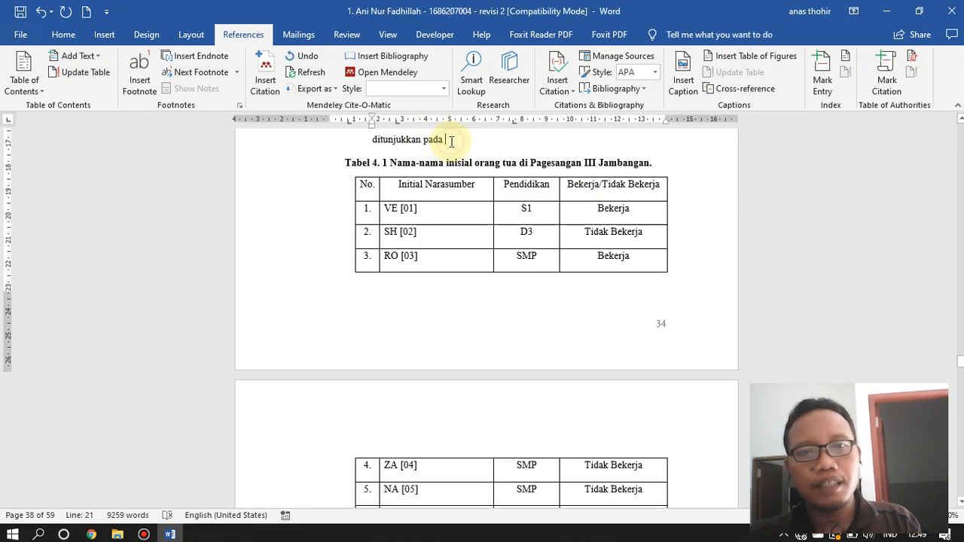
click(736, 92)
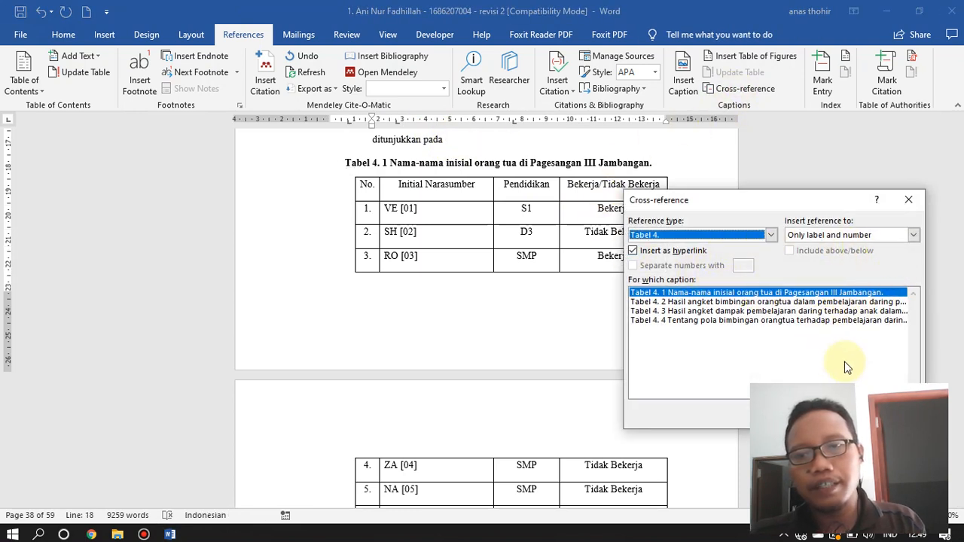
click(835, 413)
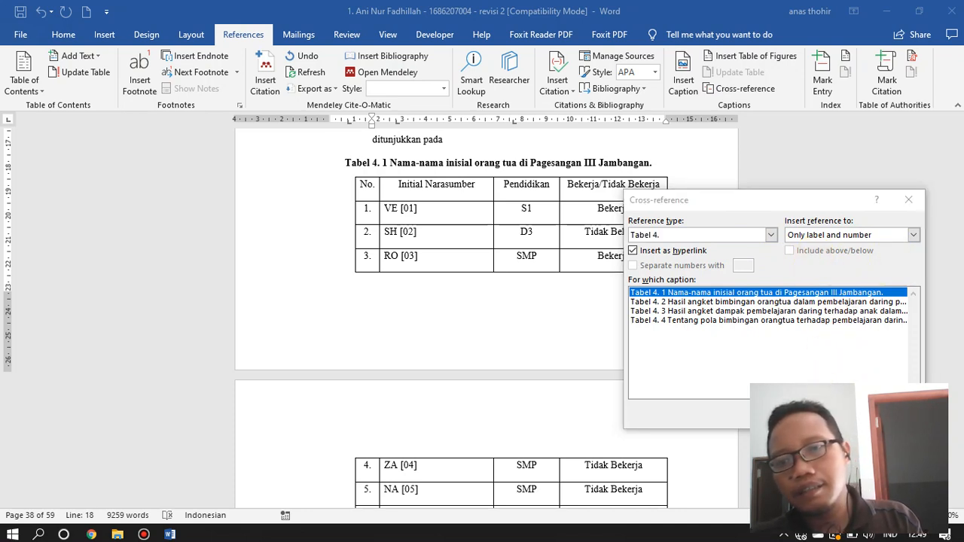
click(908, 199)
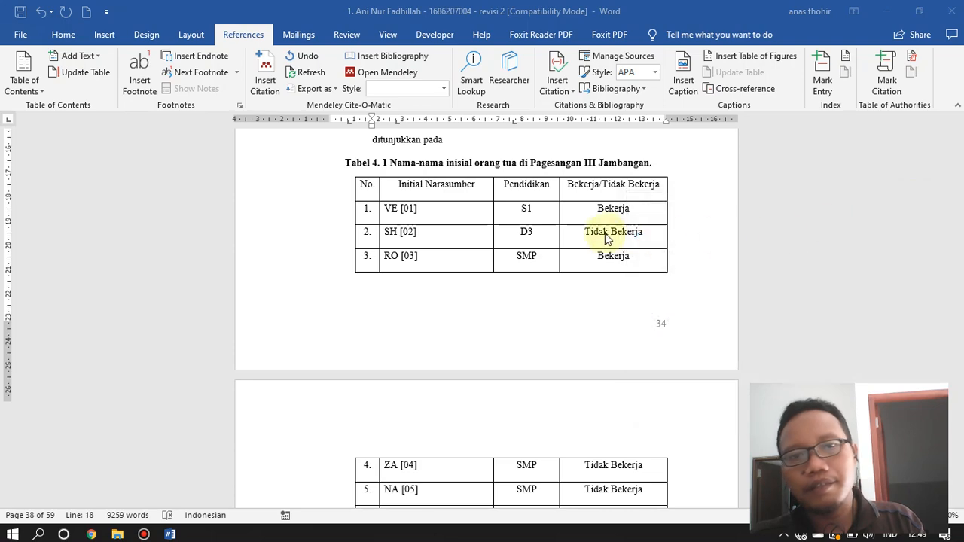
Step: Test text entry after "ditunjukkan pada" with a single character, remove it, and retry the Tabel 4. 1 cross-reference with "Only label and number"
scroll(454, 311, up, 3)
click(446, 318)
text(a)
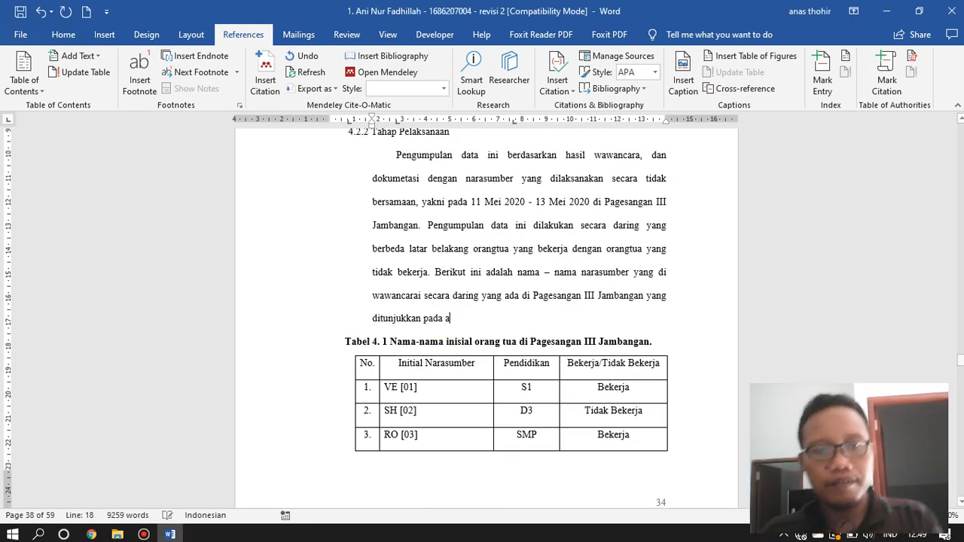
key(BackSpace)
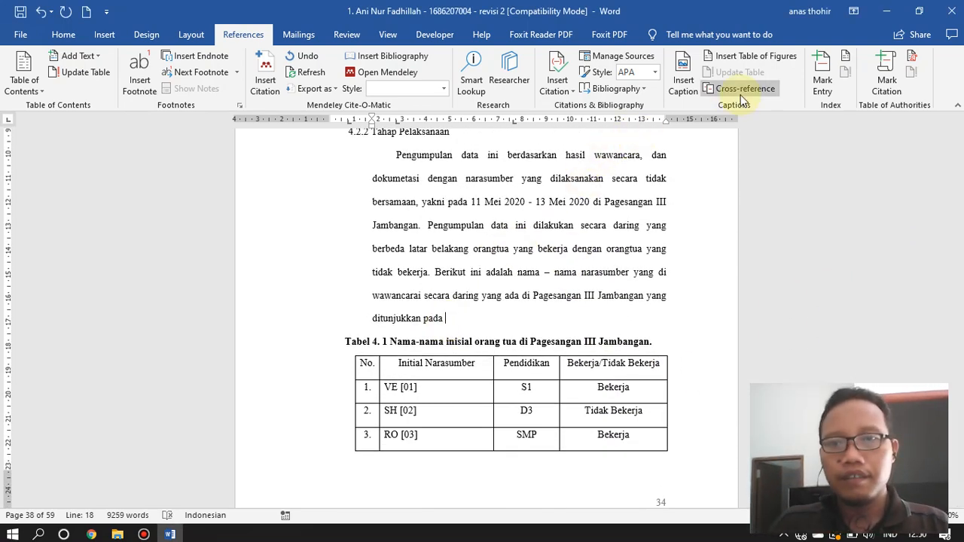
click(739, 89)
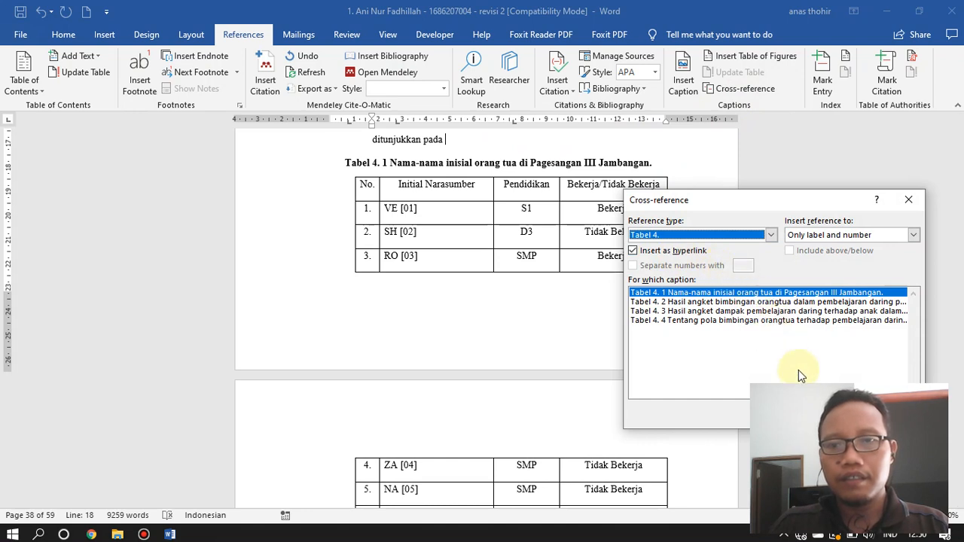
click(839, 234)
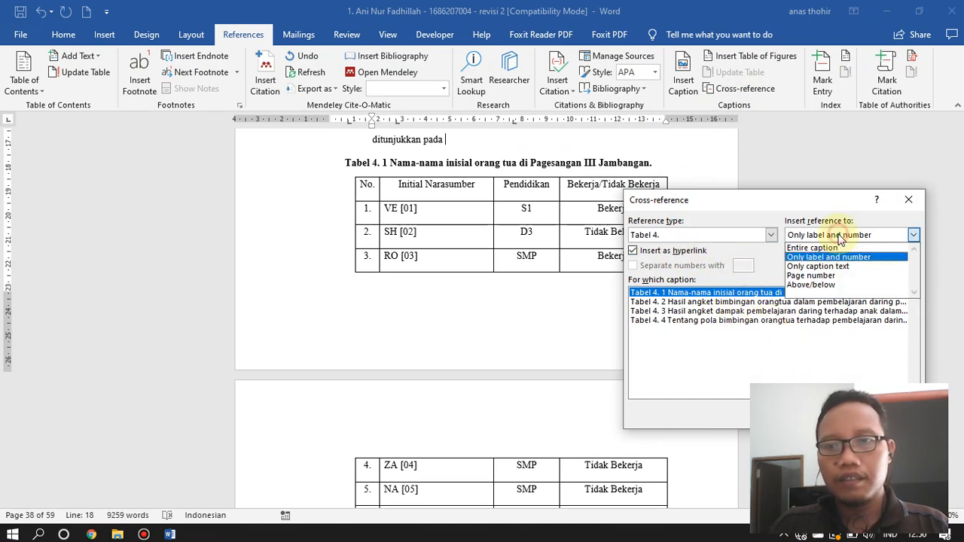
click(834, 258)
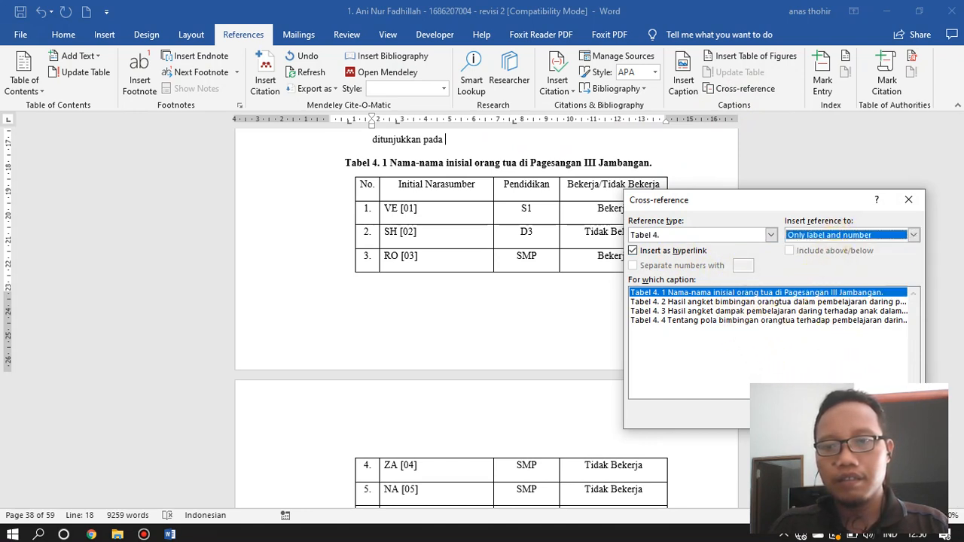
click(770, 234)
click(770, 234)
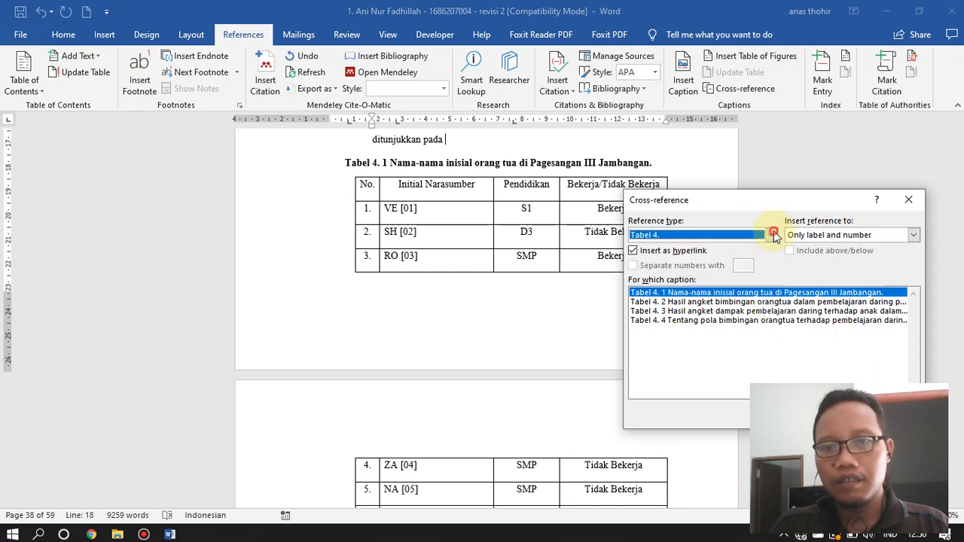
click(836, 414)
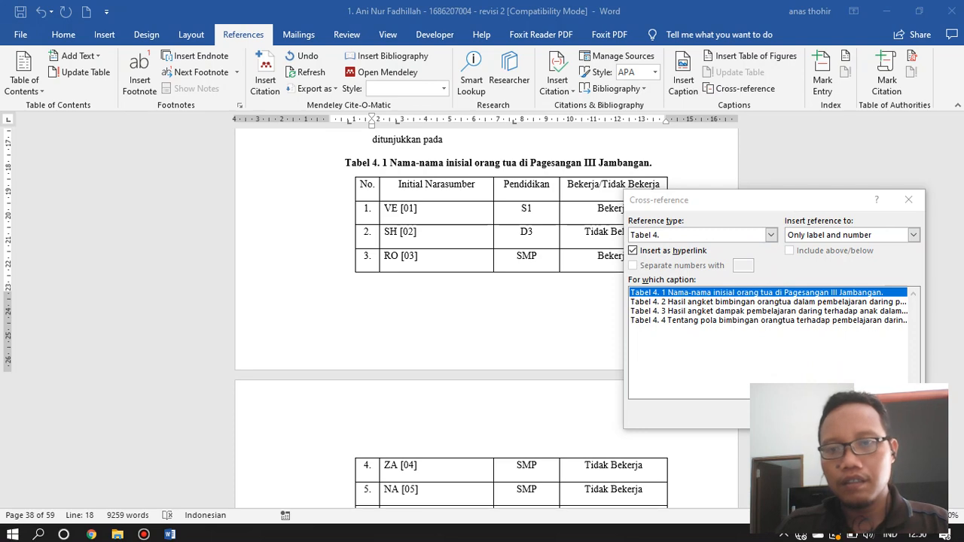
click(908, 199)
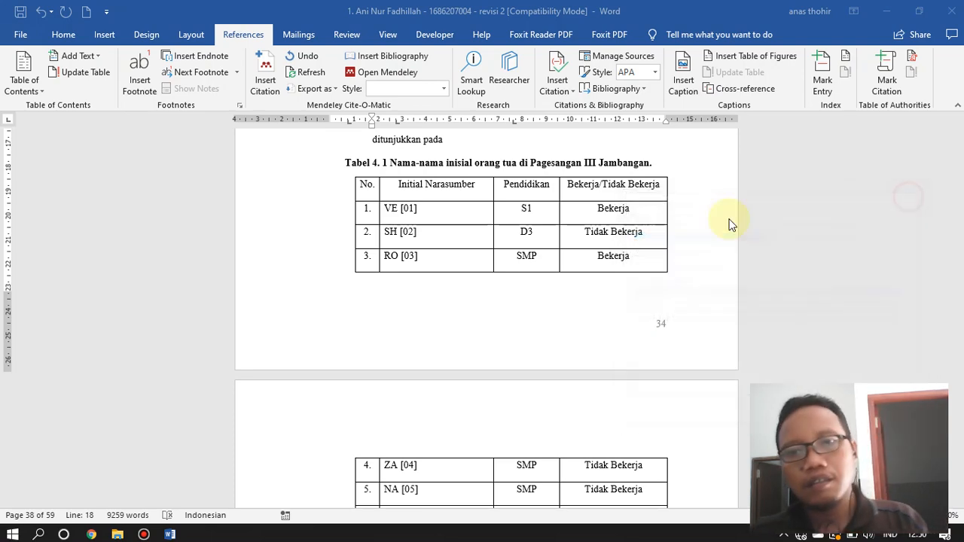
Step: Retry the Tabel 4. 1 cross-reference after "ditunjukkan pada", reselecting the "Tabel 4." reference type and "Only label and number"
scroll(731, 221, up, 5)
click(456, 319)
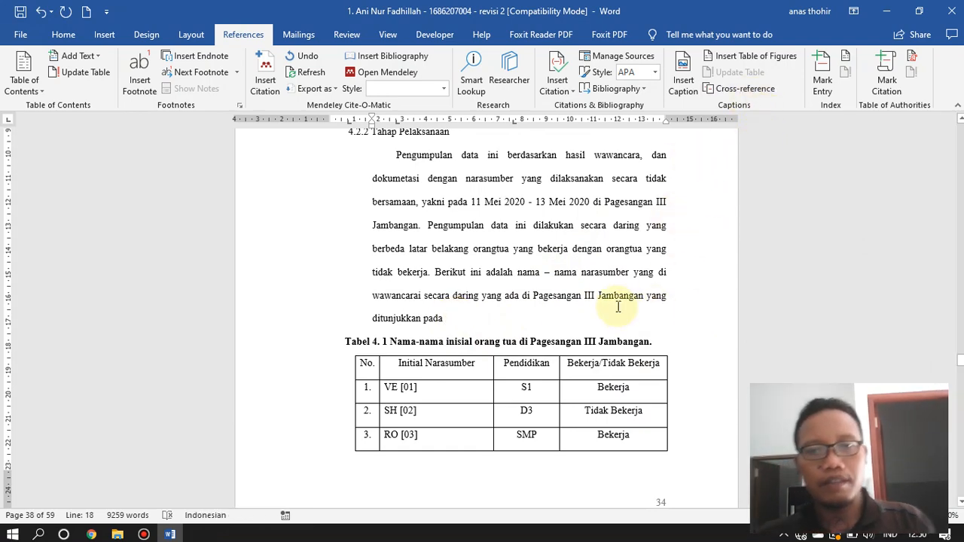
scroll(611, 297, down, 3)
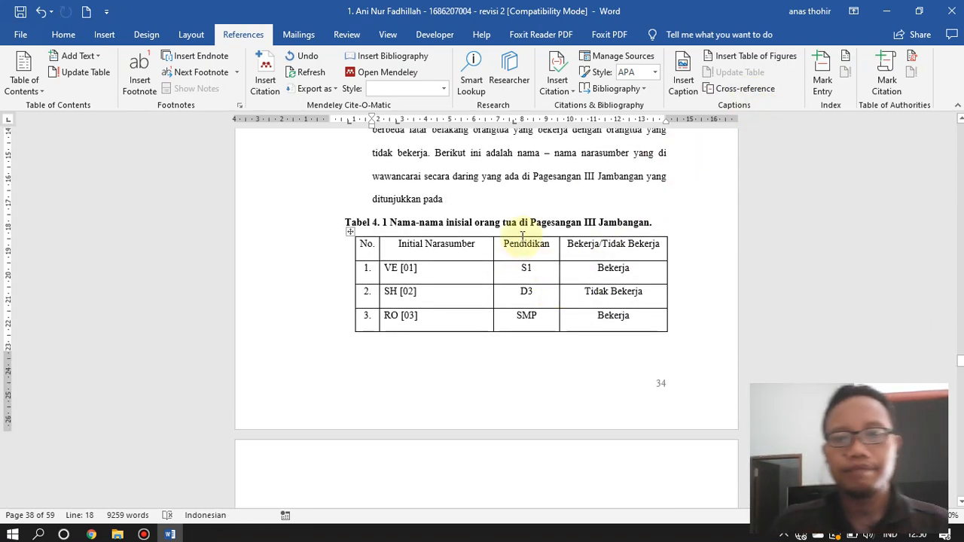
click(720, 88)
click(765, 235)
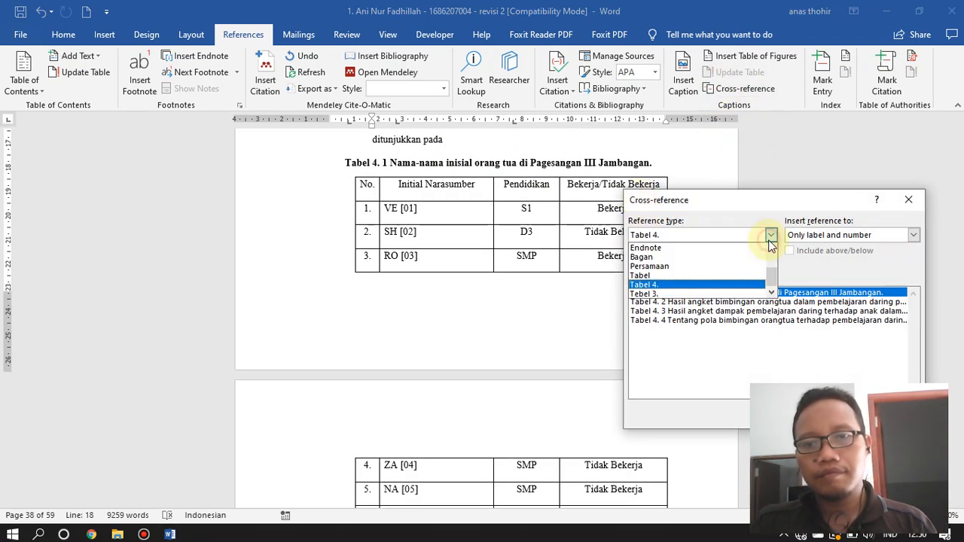
click(735, 285)
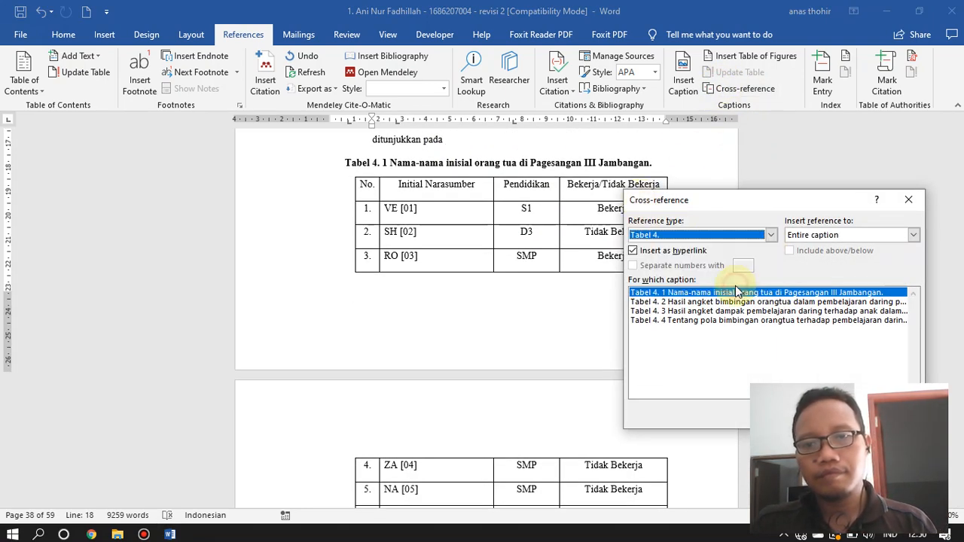
click(840, 236)
click(836, 253)
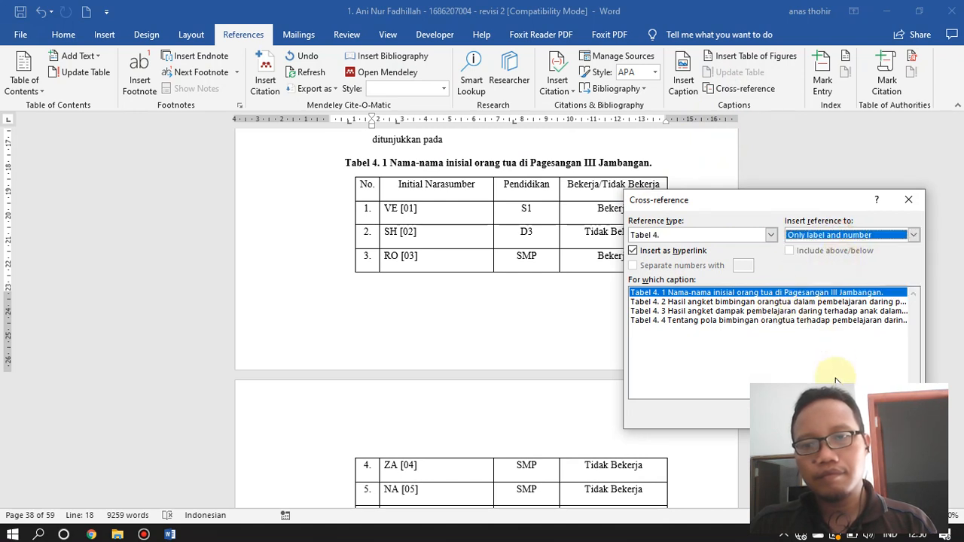
click(843, 413)
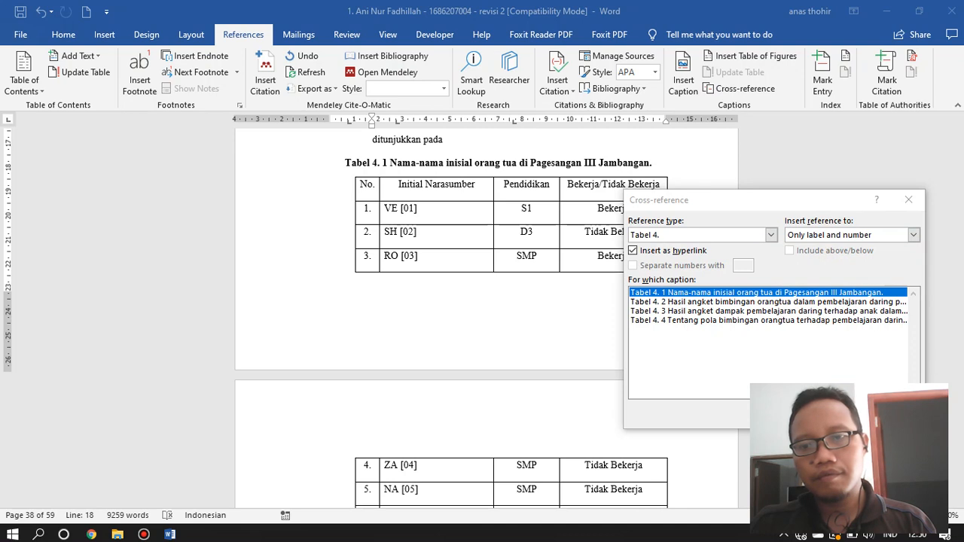
click(908, 199)
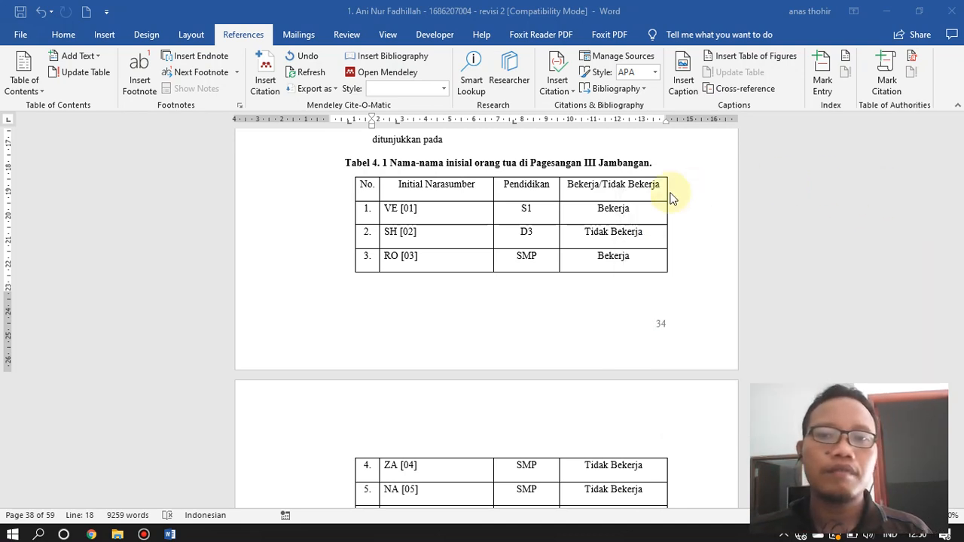
Step: Place the cursor after "ditunjukkan pada" in the 4.2.2 paragraph and try again to insert the "Only label and number" cross-reference to Tabel 4. 1
click(639, 163)
scroll(640, 164, up, 3)
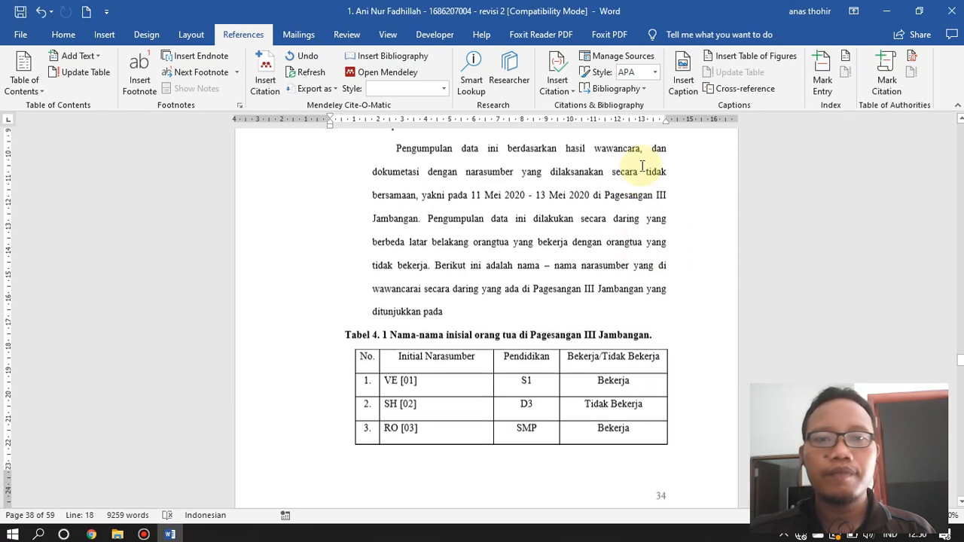
click(554, 295)
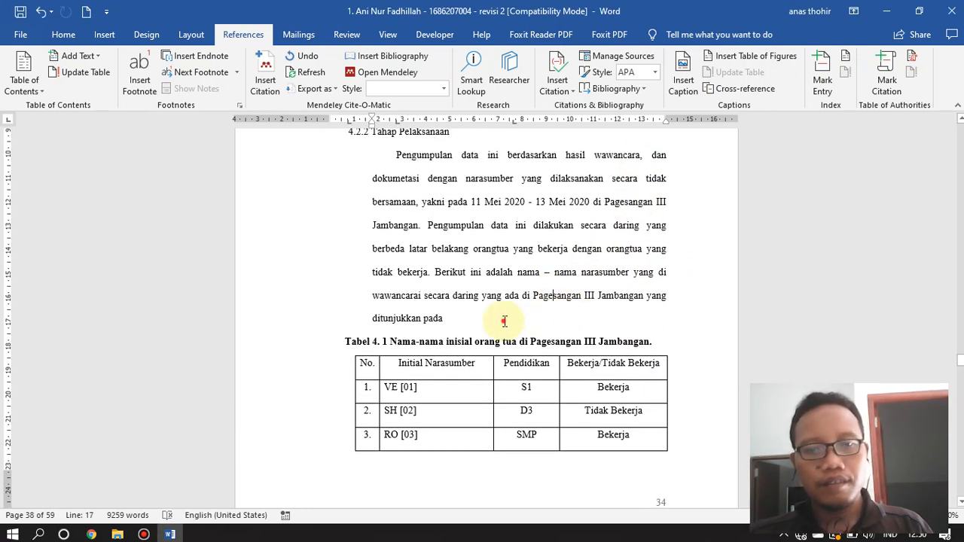
click(713, 89)
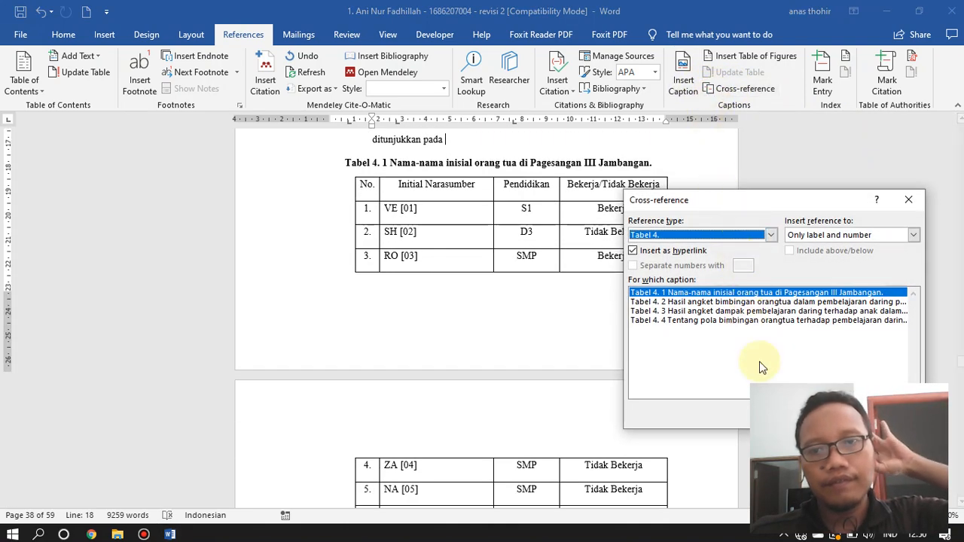
click(831, 413)
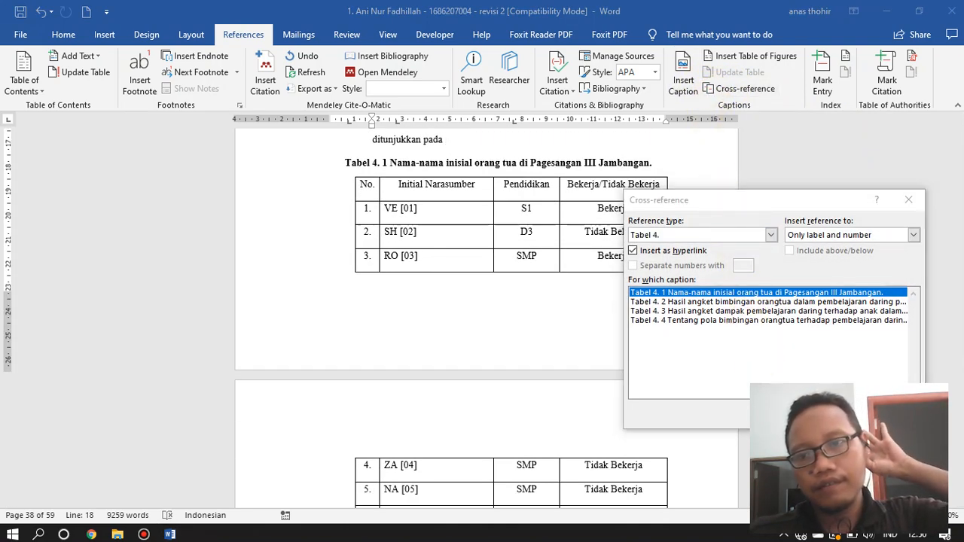
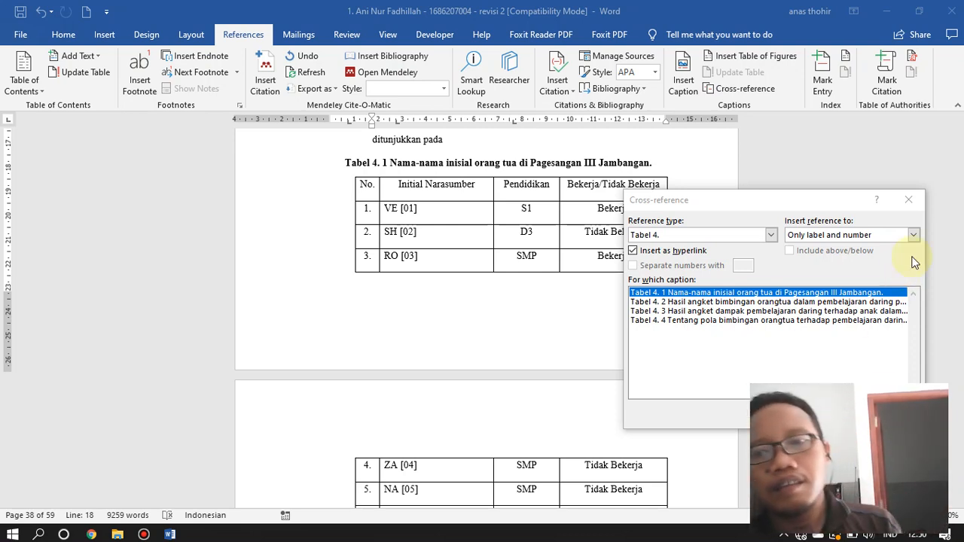
click(908, 199)
scroll(544, 323, up, 1)
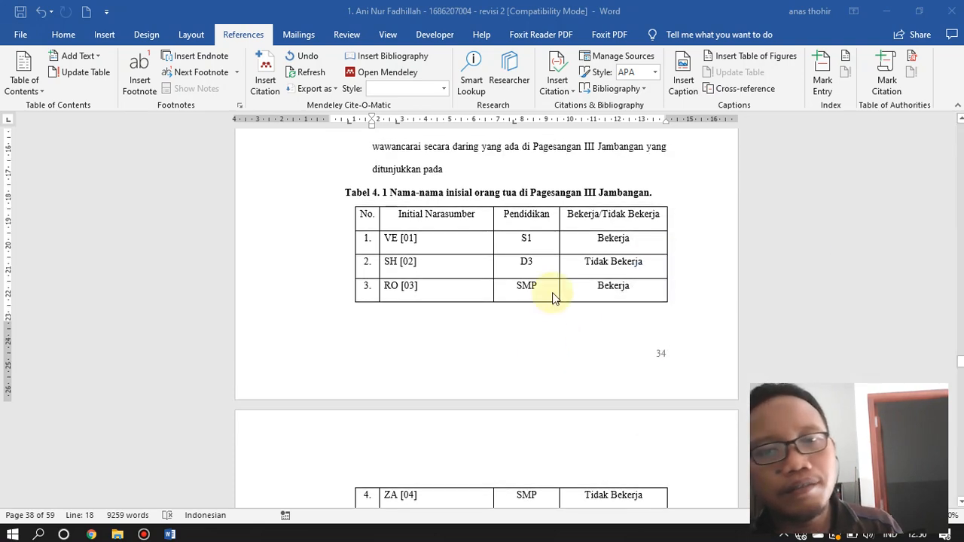
scroll(565, 179, up, 10)
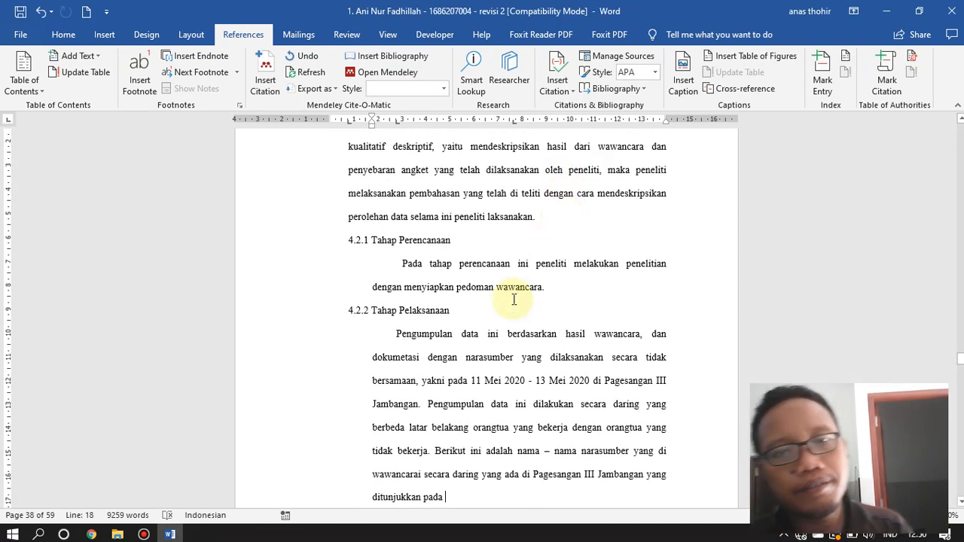
click(553, 287)
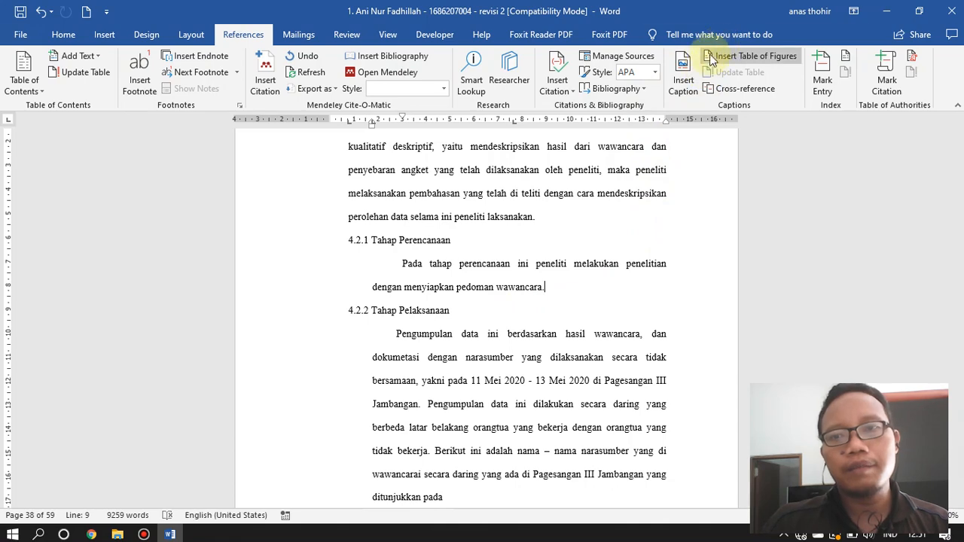
click(683, 82)
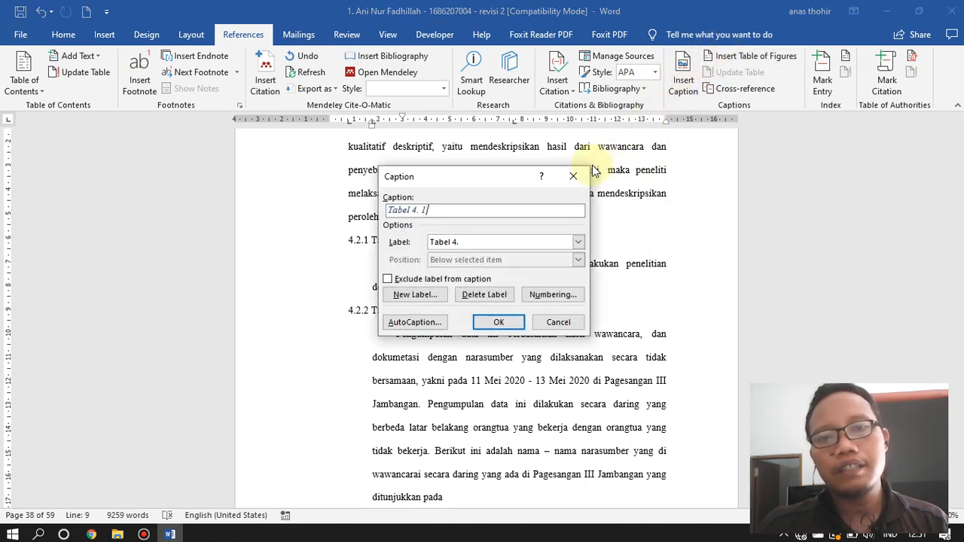
click(577, 176)
Step: Try to insert an "Entire caption" cross-reference to the first "Tebel 3." caption, "Indikator kuisioner pola bimbingan orang tua"
click(735, 89)
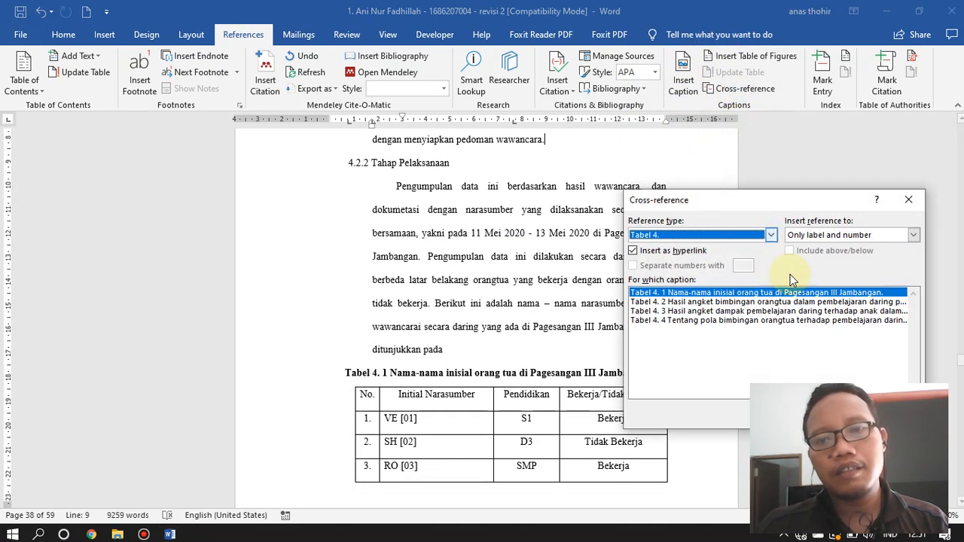
click(445, 350)
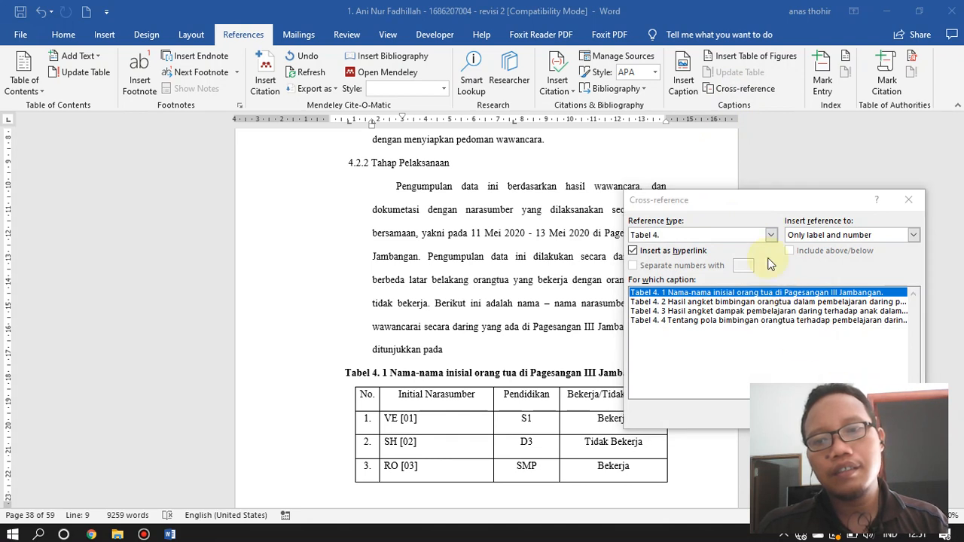
click(770, 235)
click(770, 234)
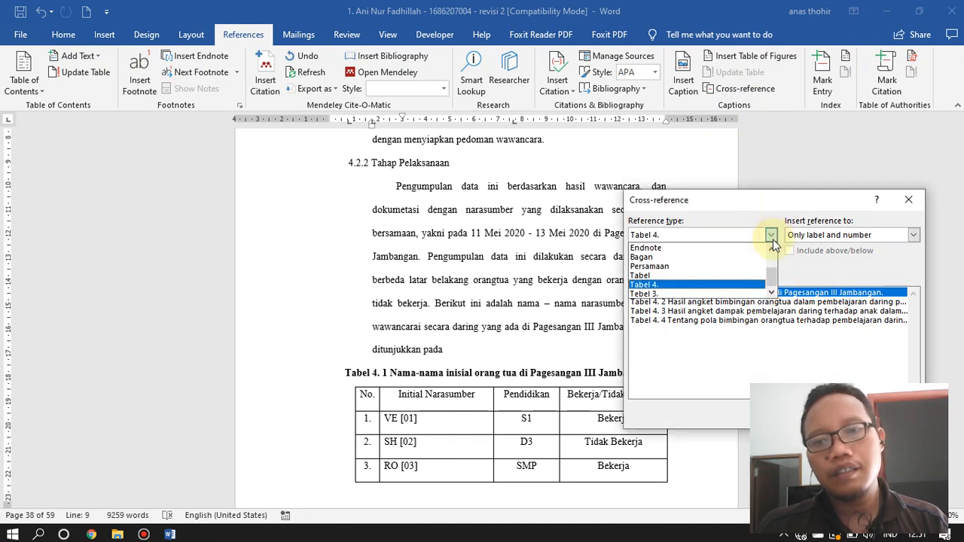
click(719, 293)
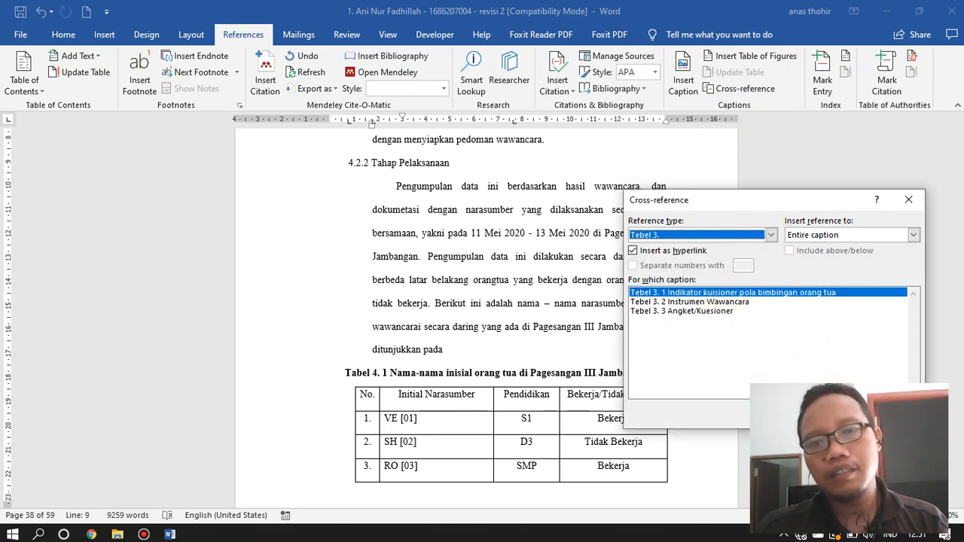
click(825, 413)
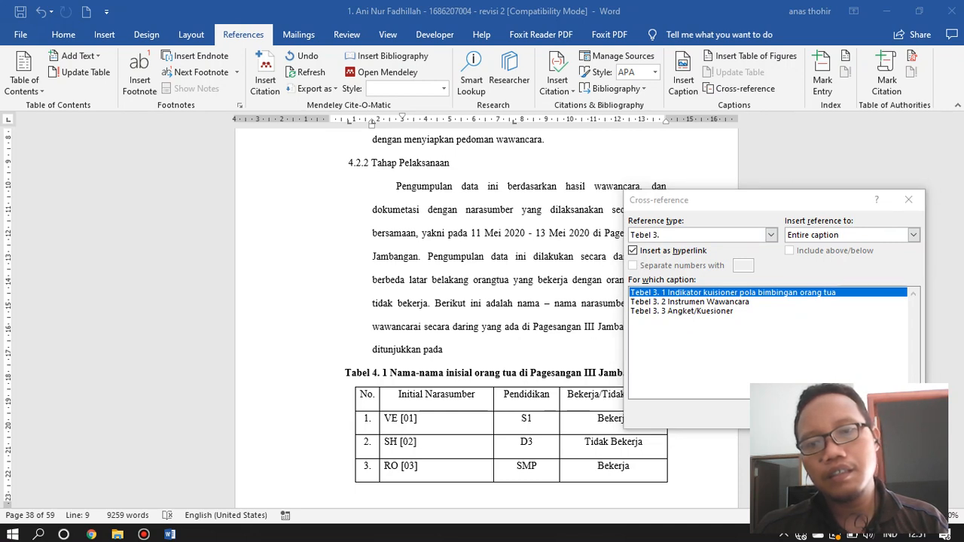
click(908, 199)
click(67, 33)
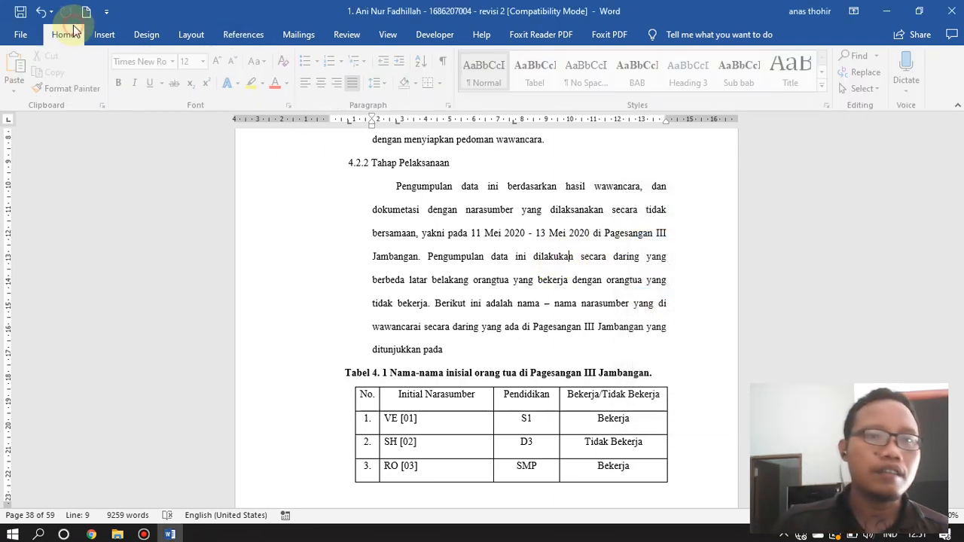
click(239, 34)
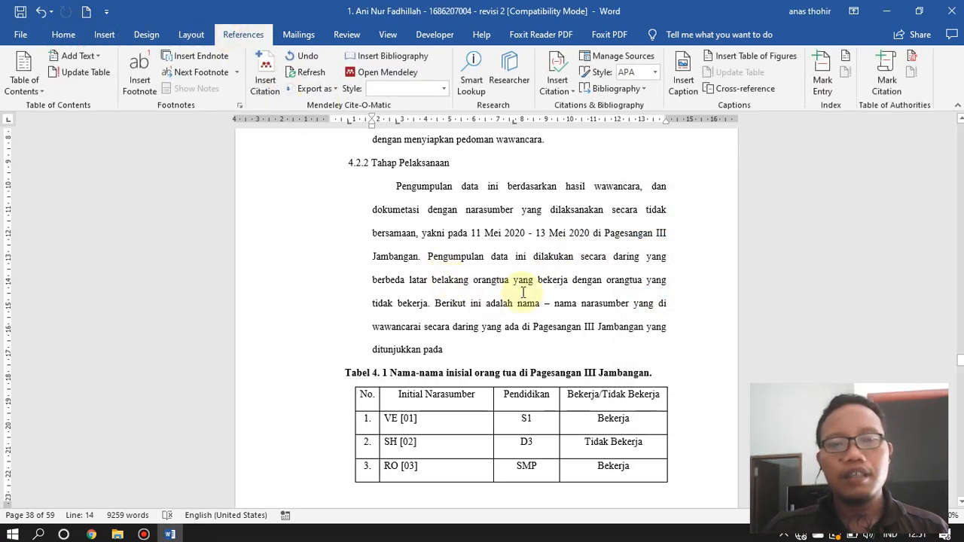
Step: Insert a page break at the end of the KATA PENGANTAR page, followed by an empty line
scroll(523, 292, up, 2)
drag(959, 367, 929, 168)
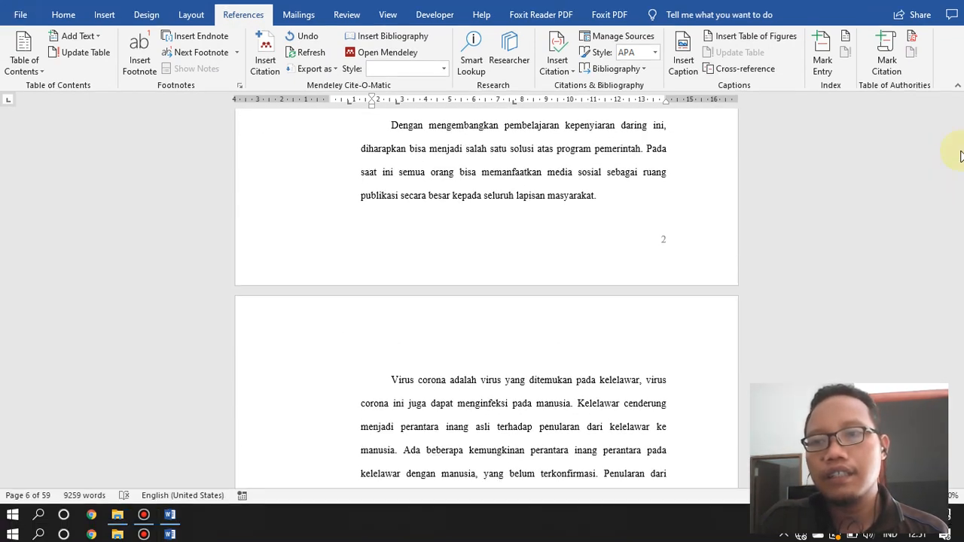
click(609, 197)
scroll(610, 198, up, 3)
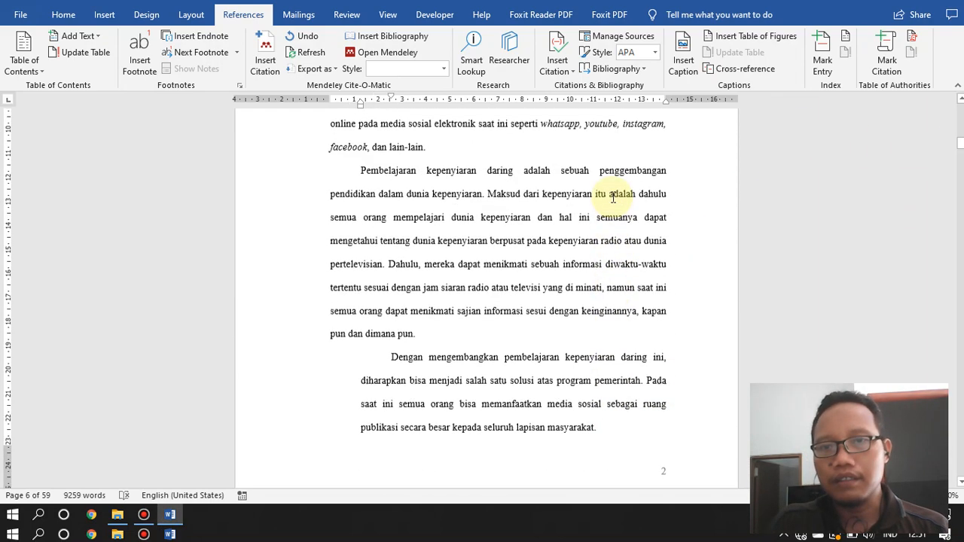
drag(959, 144, 959, 110)
scroll(570, 258, down, 15)
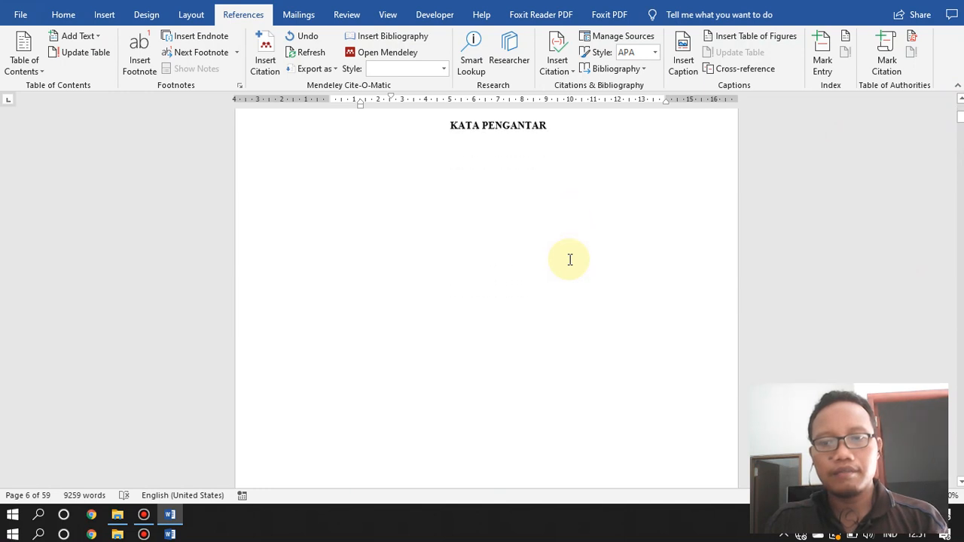
scroll(570, 260, down, 20)
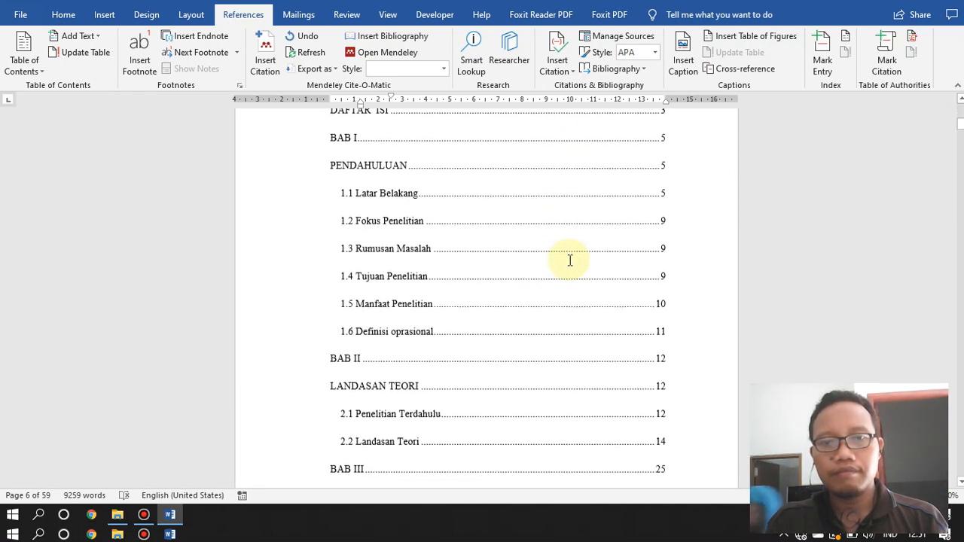
scroll(570, 259, up, 20)
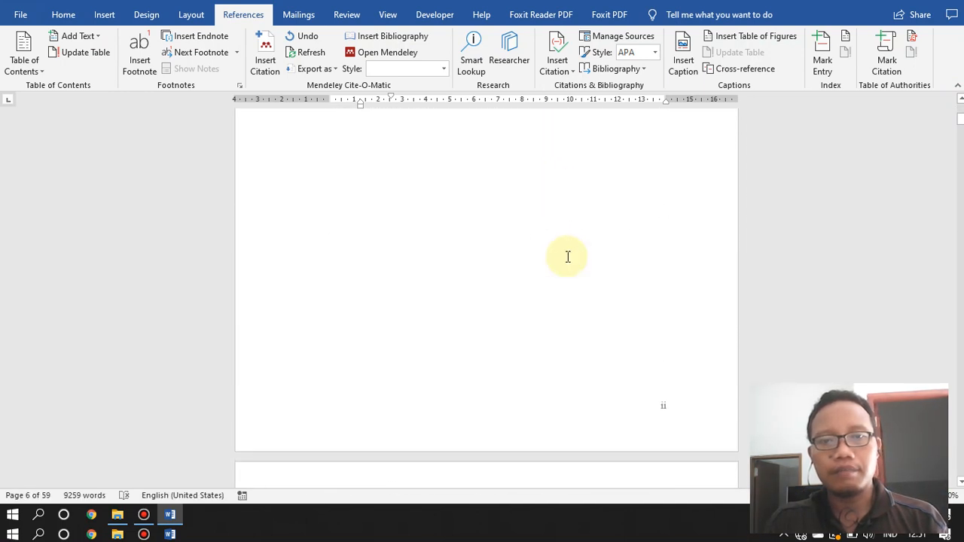
scroll(568, 257, up, 1)
scroll(558, 281, down, 14)
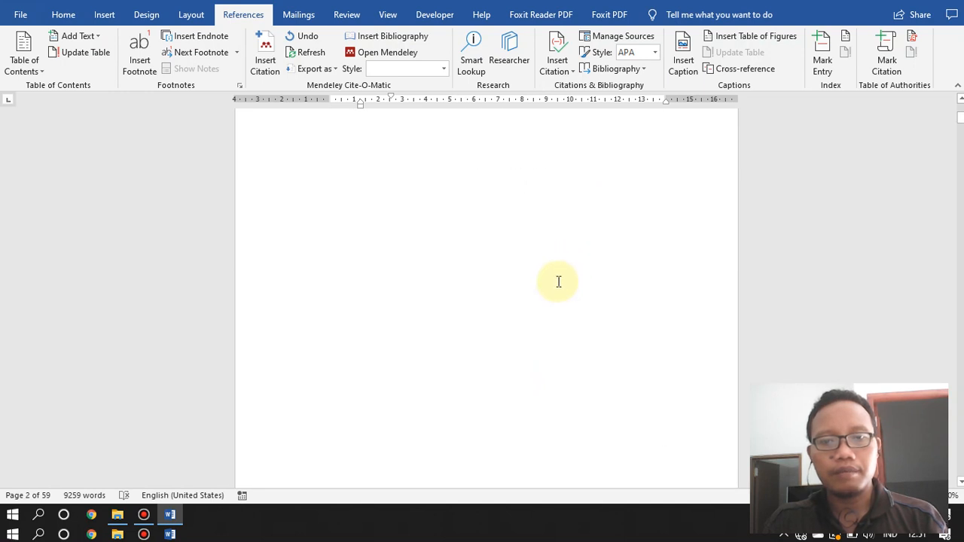
scroll(542, 298, up, 4)
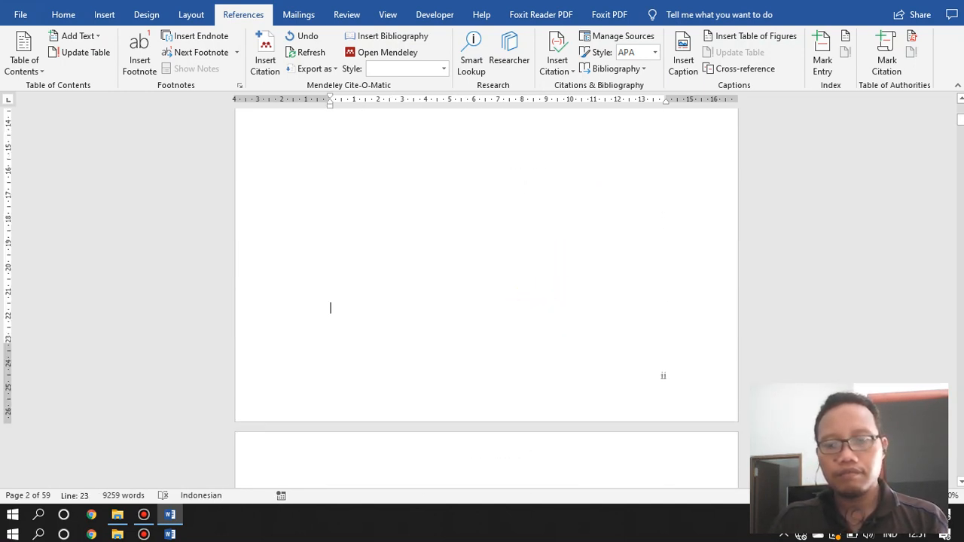
key(ctrl+Return)
key(Return)
Step: Try entering the heading "Daftar Tabel" on the second line of the page after KATA PENGANTAR
text(D)
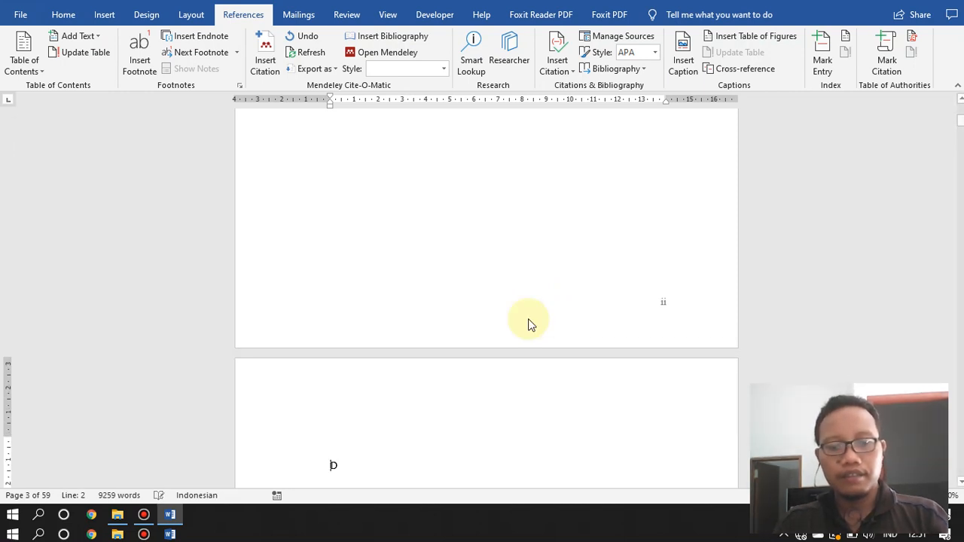
text(aftar Ta)
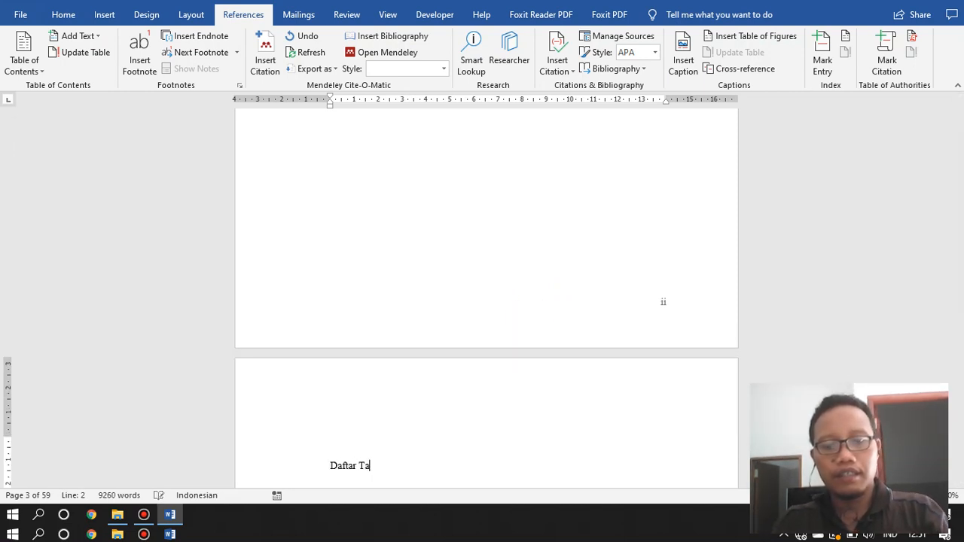
text(bel)
key(ctrl+shift+Left)
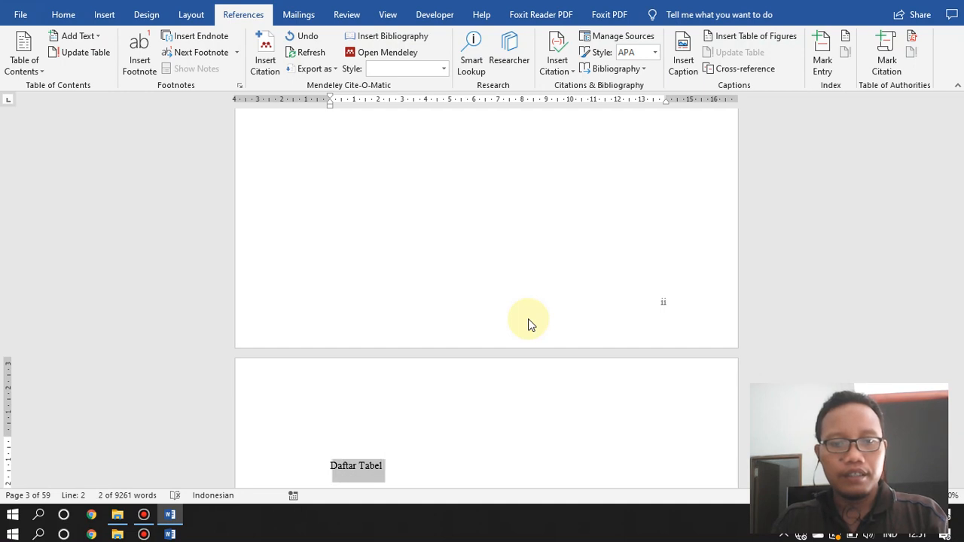
key(Up)
key(Up)
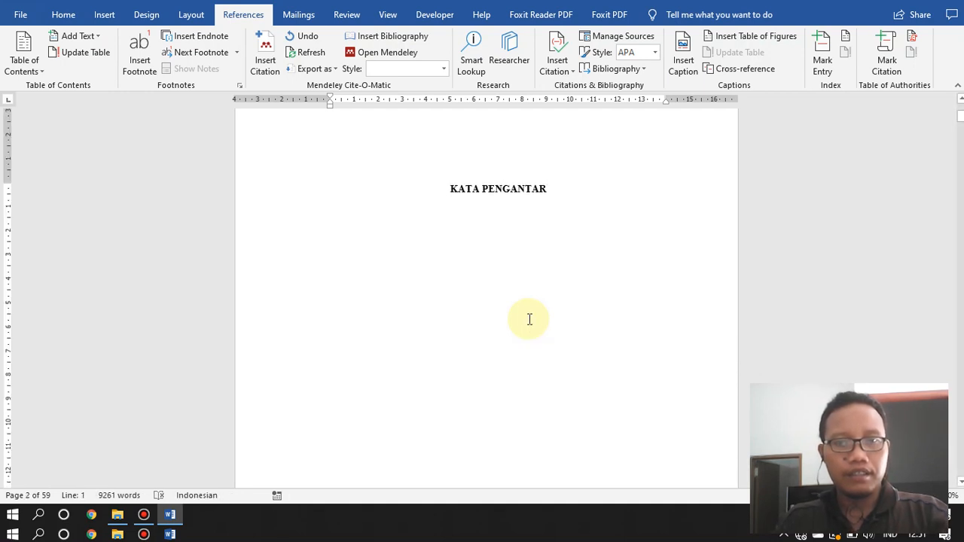
key(Down)
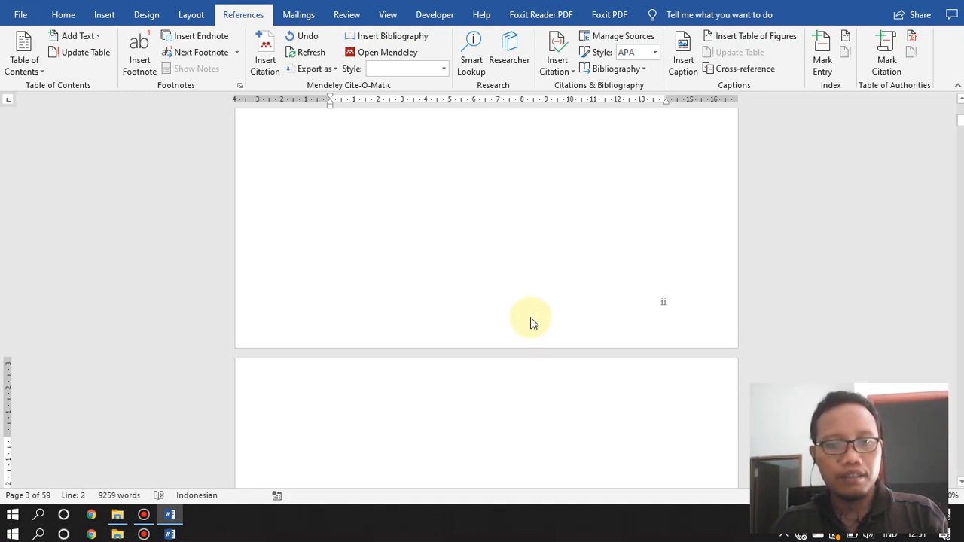
key(Up)
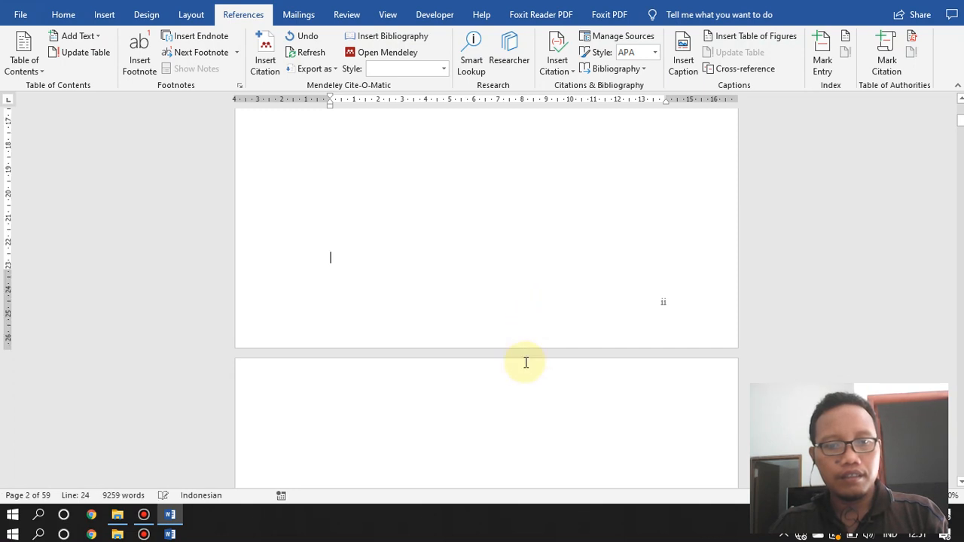
Step: Enter the heading "Daftar Tabel" at the start of the page after KATA PENGANTAR and convert it to uppercase
scroll(522, 360, down, 4)
scroll(479, 336, up, 4)
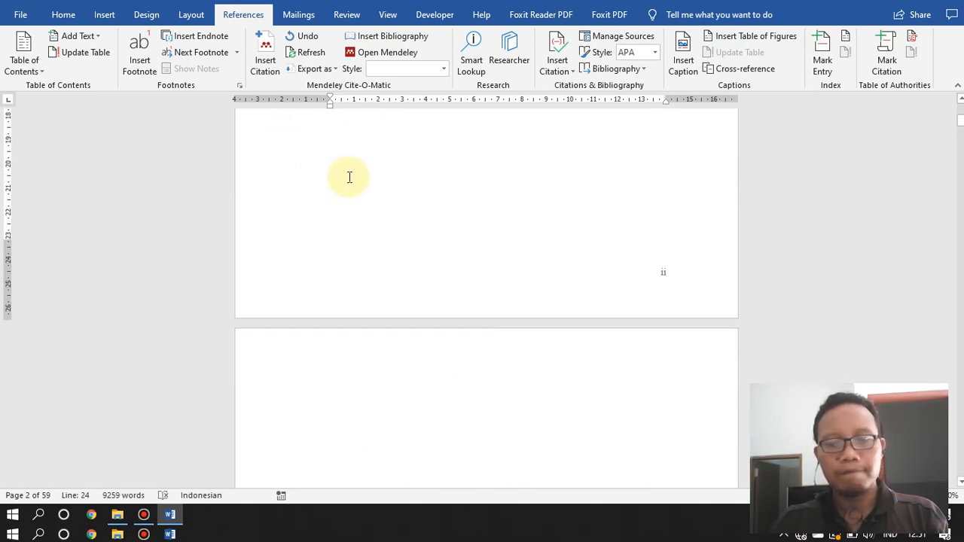
key(Down)
text(Da)
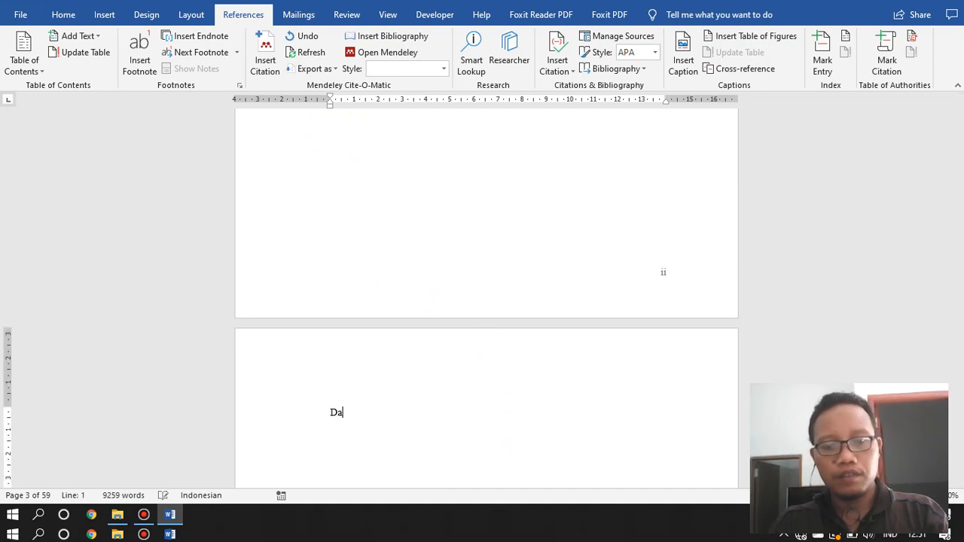
text(ftar Tabel)
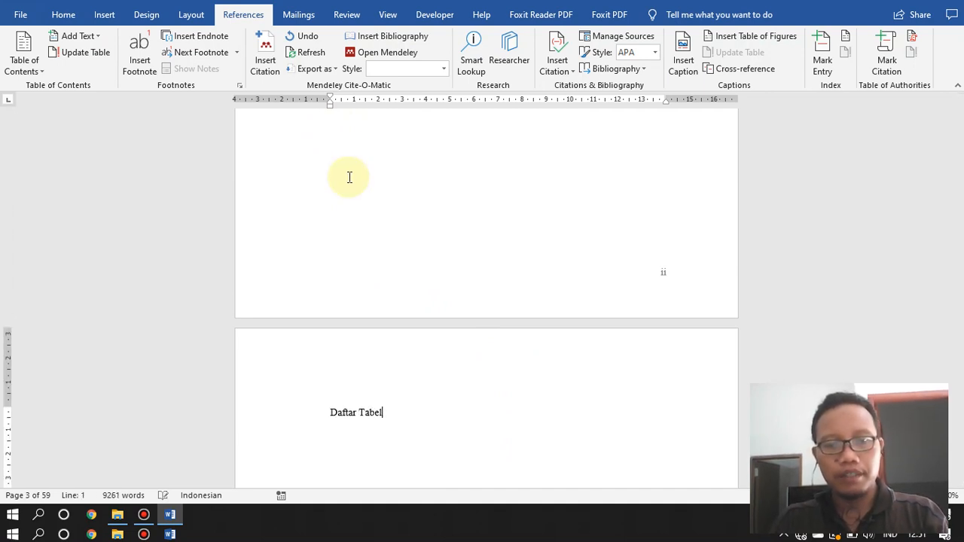
key(ctrl+shift+Left)
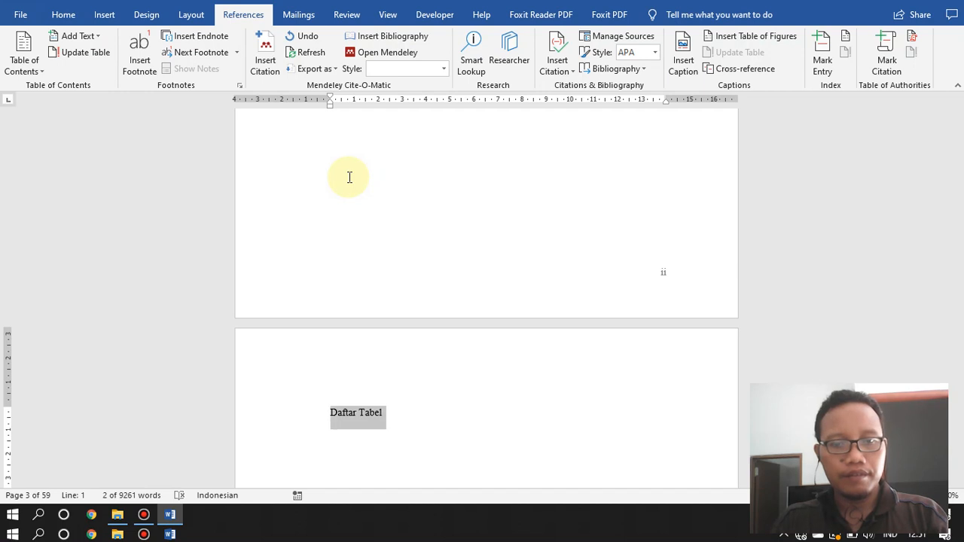
key(shift+F3)
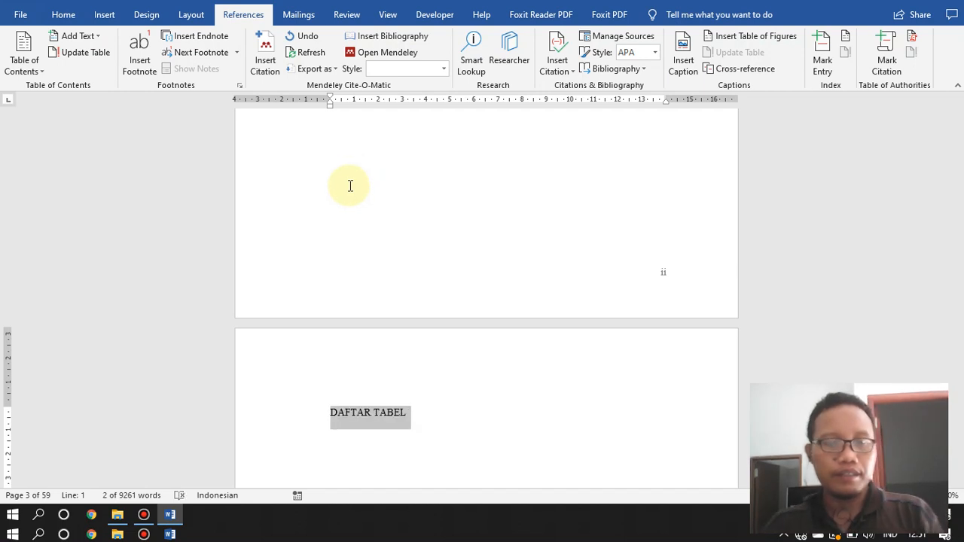
Step: Apply the BAB style to the DAFTAR TABEL heading and place the cursor on an empty line below it
click(61, 14)
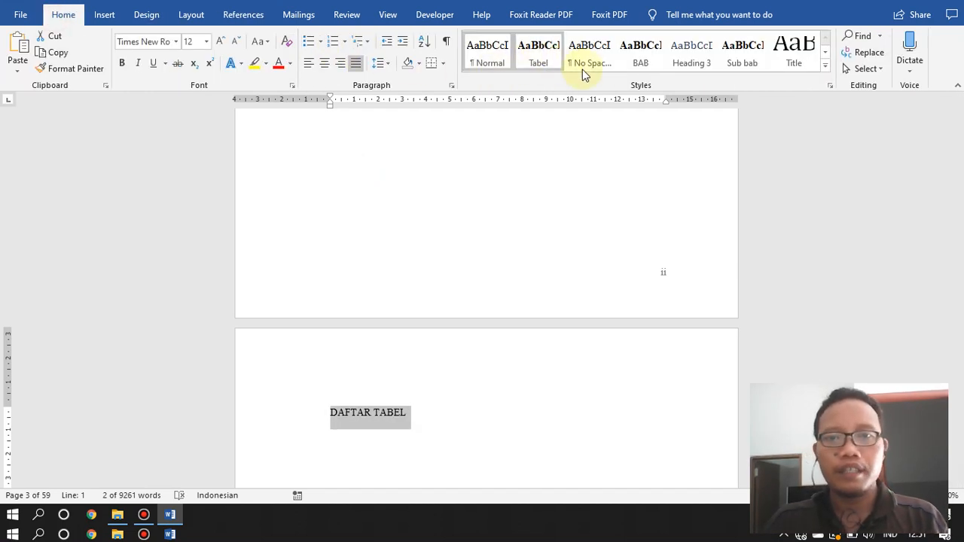
click(633, 52)
scroll(579, 284, down, 3)
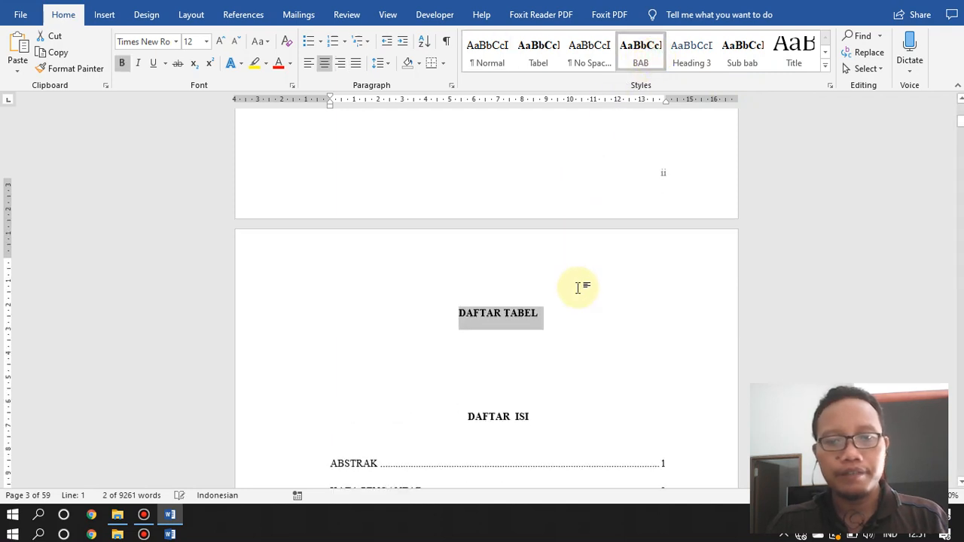
click(564, 276)
key(Return)
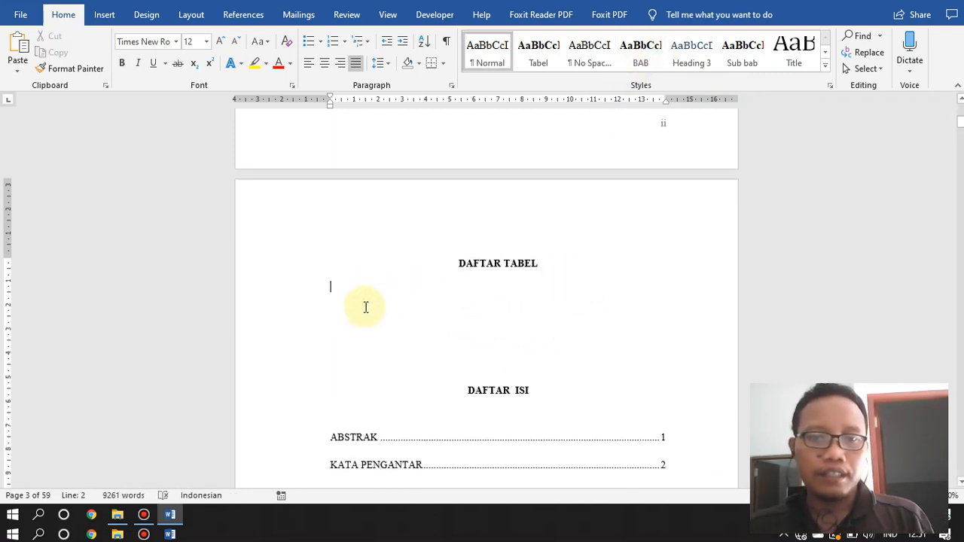
Step: Insert a table of figures with the caption label "Tebel 3." under the DAFTAR TABEL heading
click(246, 15)
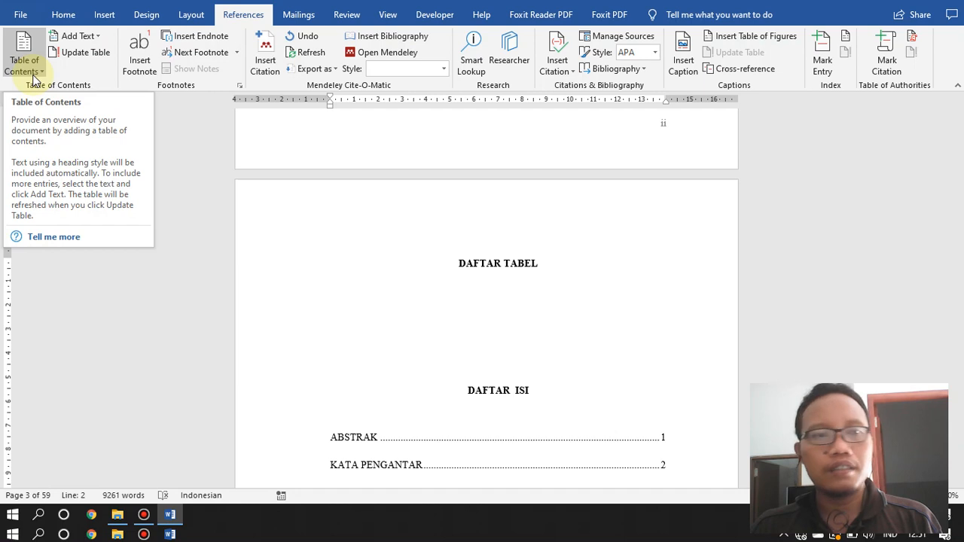
click(32, 72)
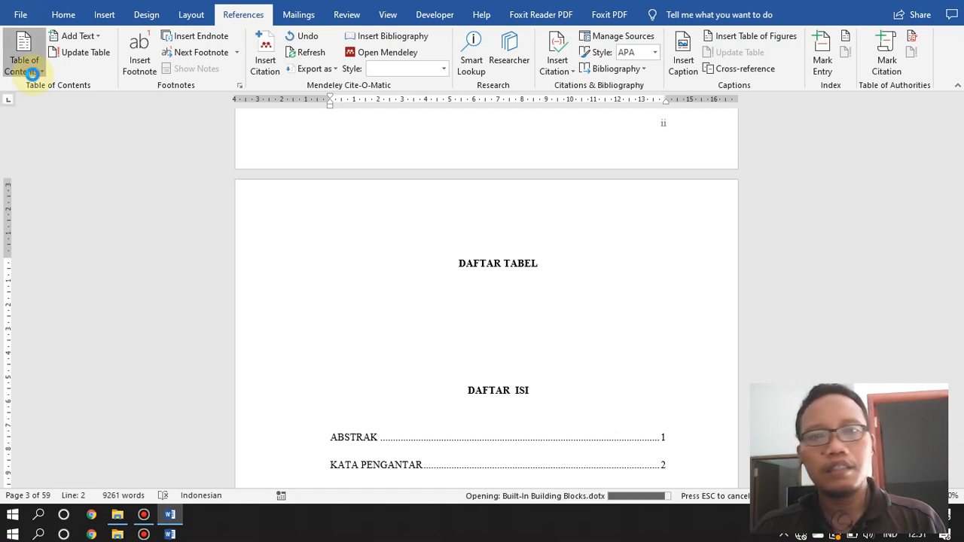
click(523, 276)
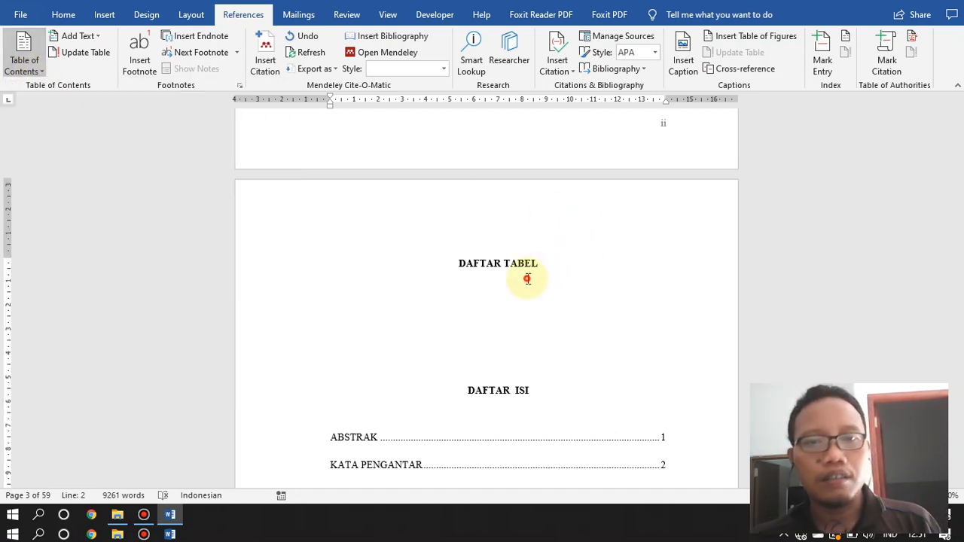
click(743, 39)
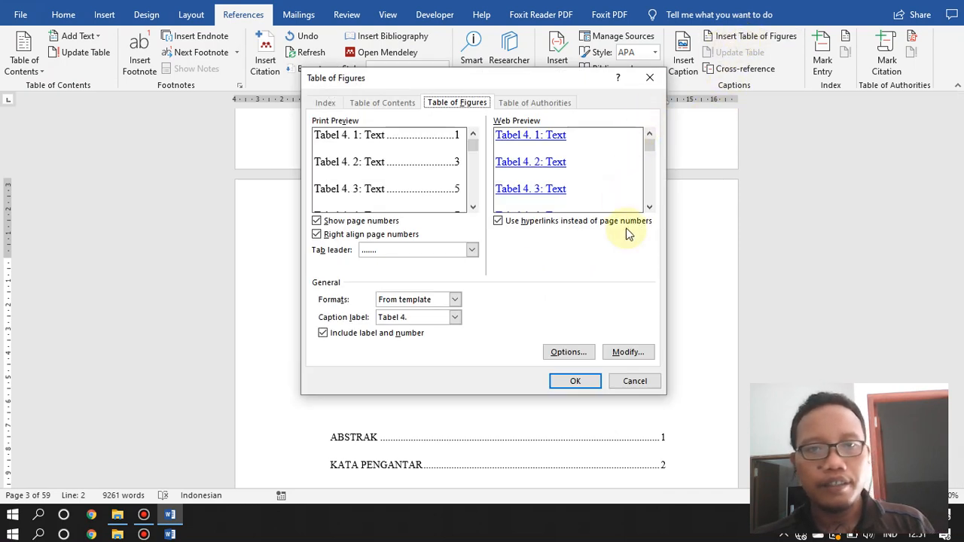
click(455, 318)
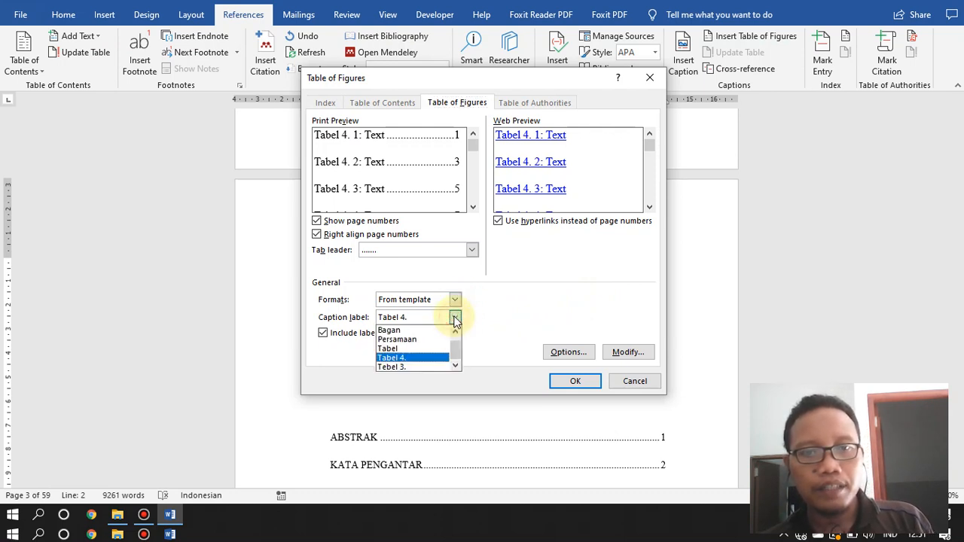
click(427, 368)
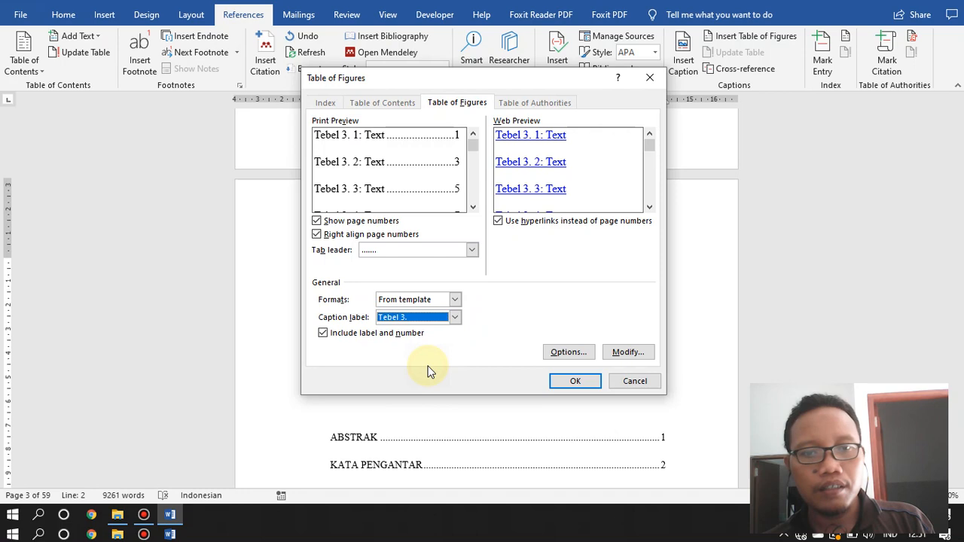
click(586, 383)
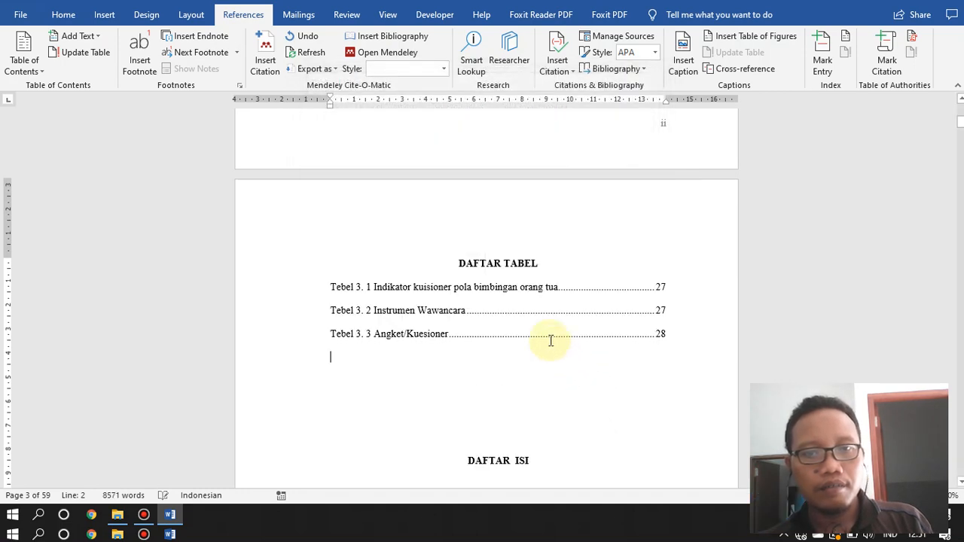
Step: Insert a table of figures with the caption label "Tabel 4." below the Tebel 3. list and try to remove the blank line between them
click(724, 36)
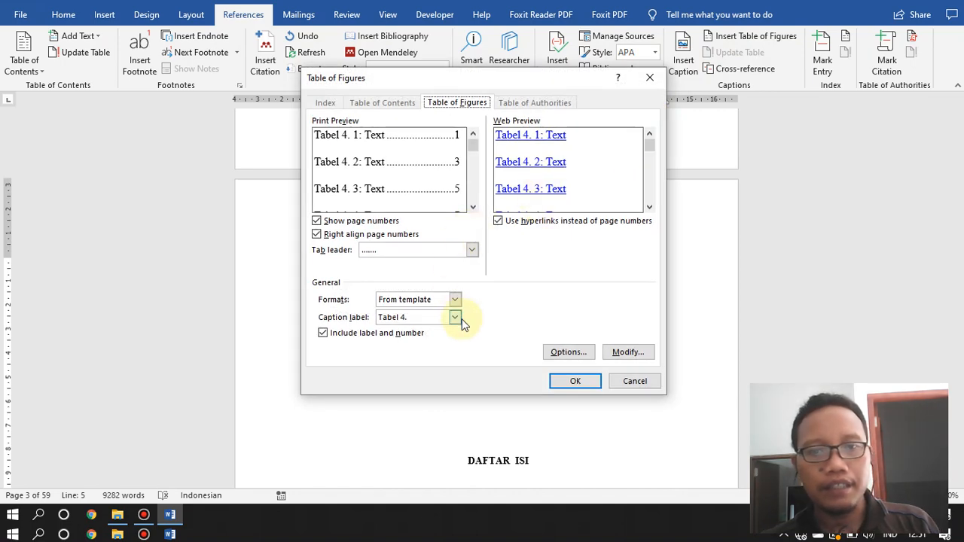
click(586, 383)
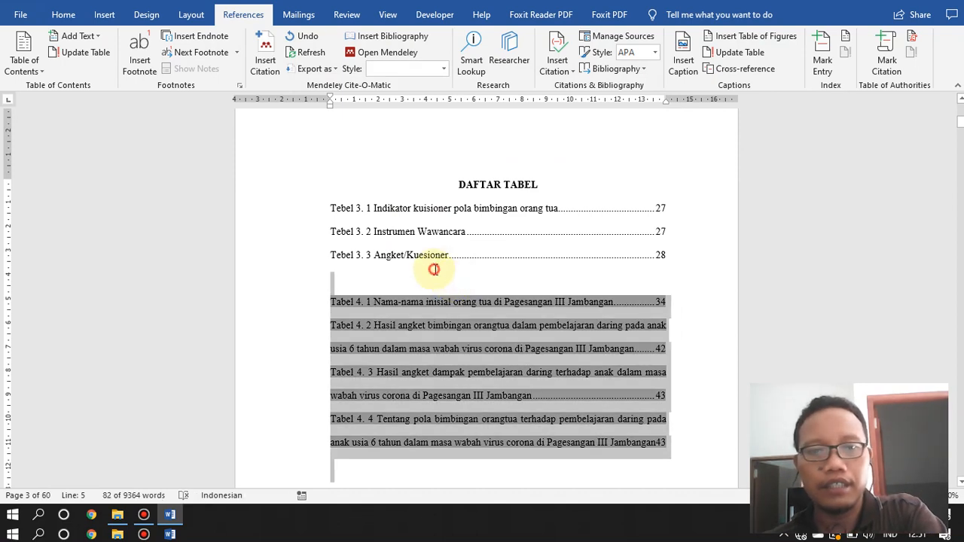
key(BackSpace)
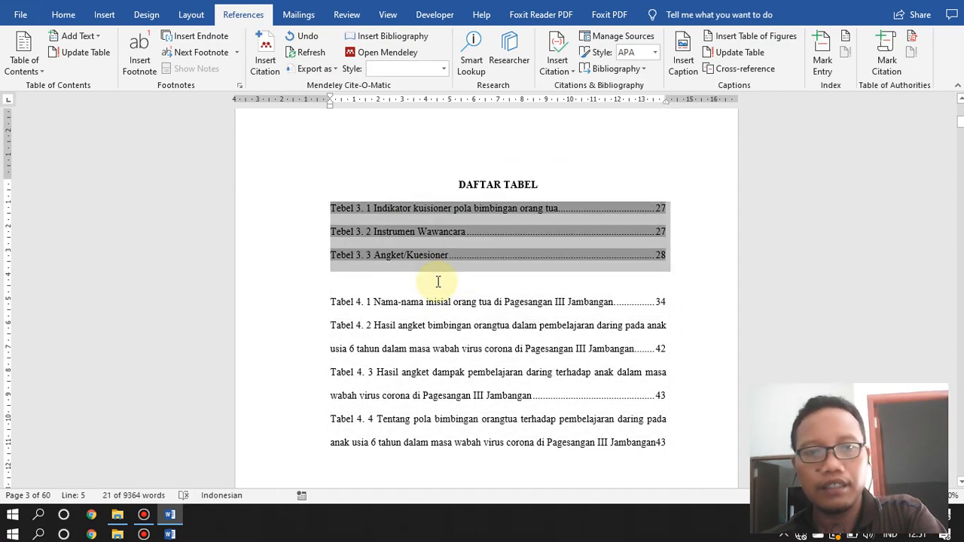
click(438, 281)
key(BackSpace)
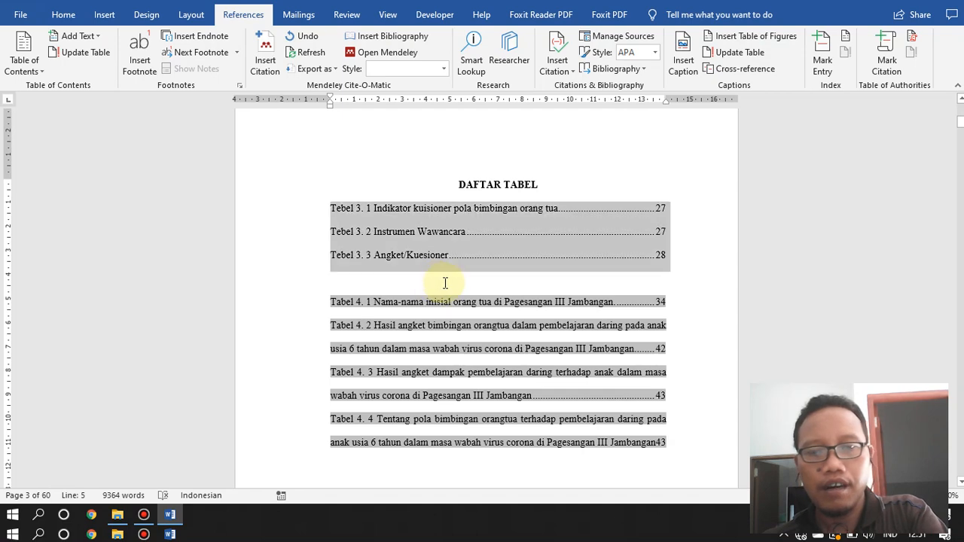
Step: Select both table lists under DAFTAR TABEL and set their paragraph spacing after to 0 pt
click(469, 297)
drag(524, 349, 449, 222)
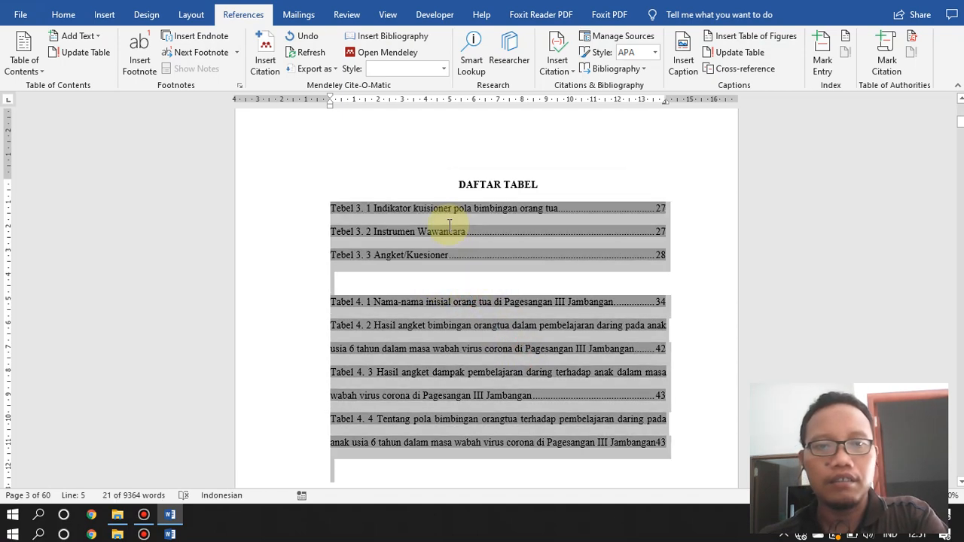
click(191, 17)
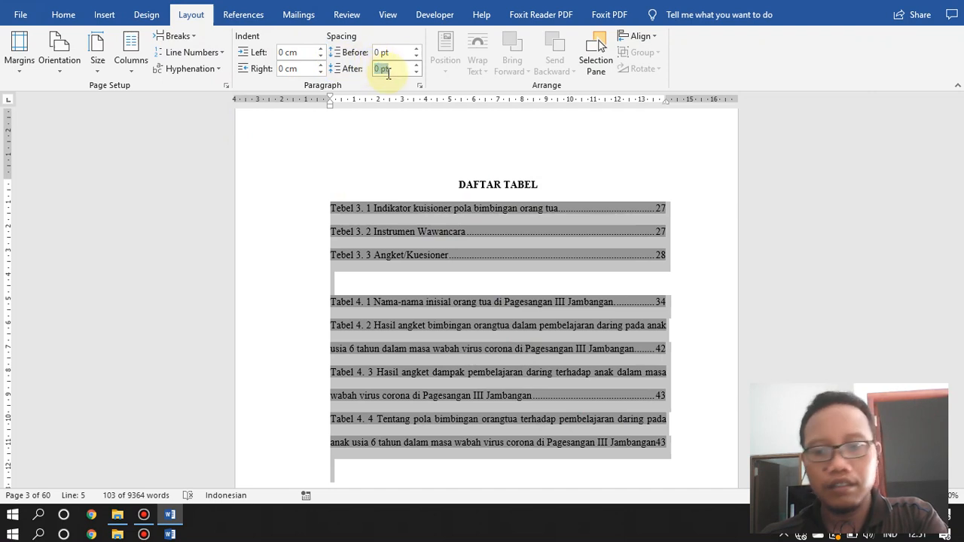
text(0)
key(Return)
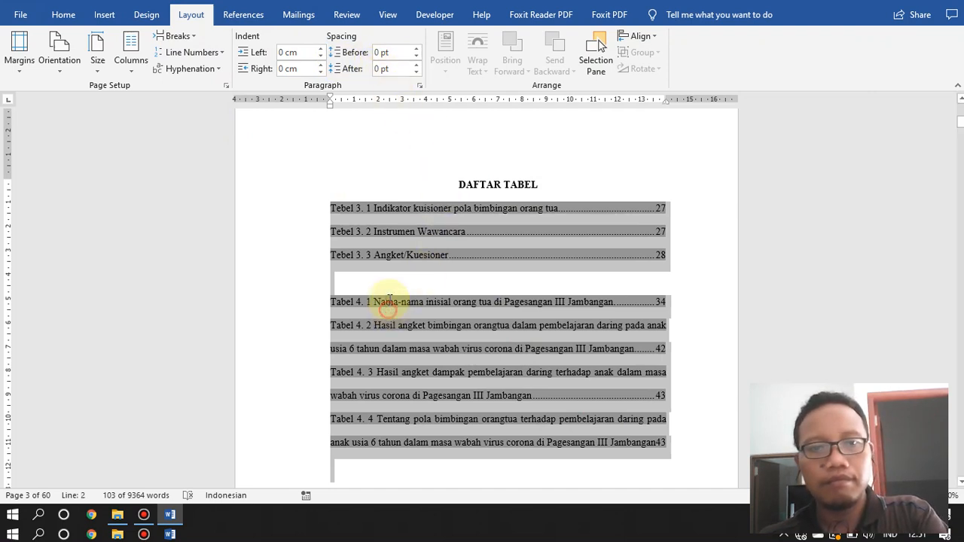
Step: Delete the Tabel 4. list and add an empty line after the last Tebel 3. entry
click(383, 281)
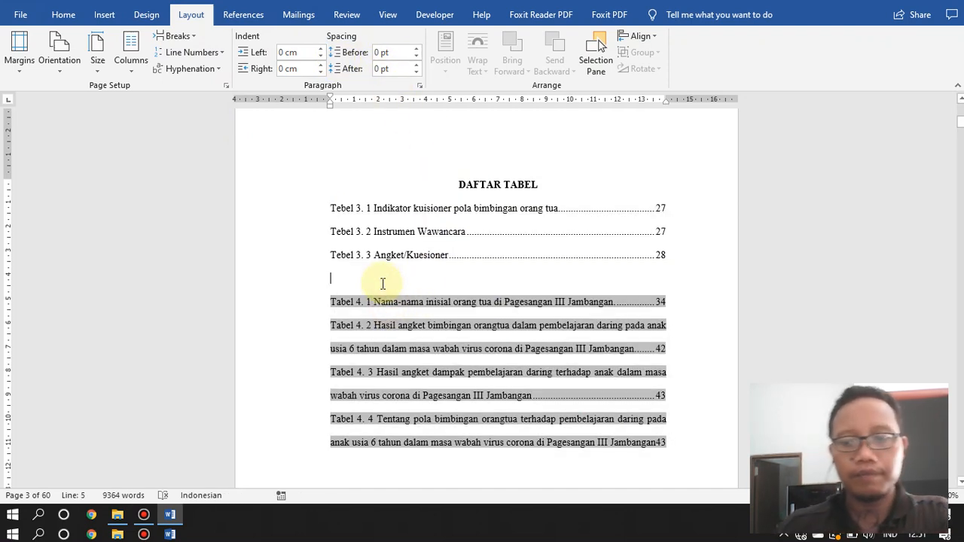
key(Delete)
key(Delete)
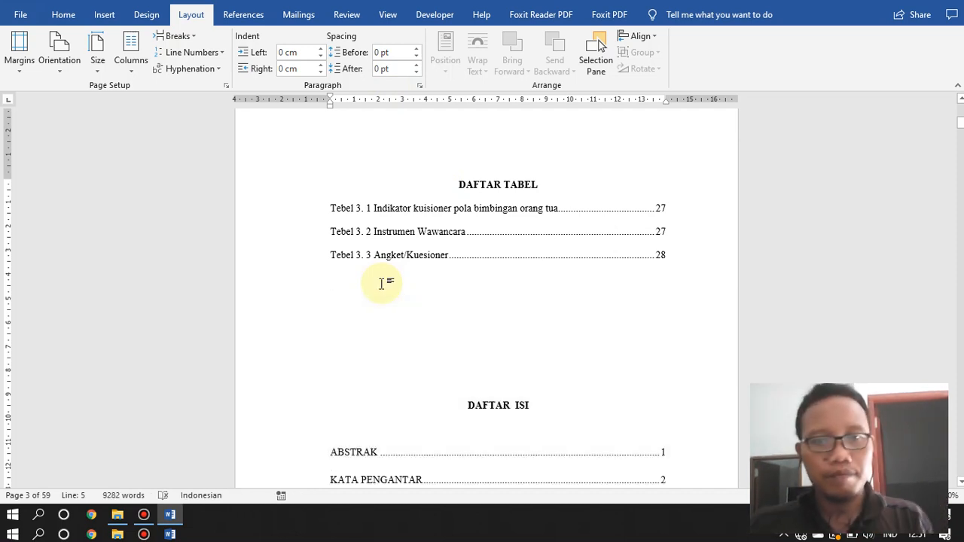
click(671, 259)
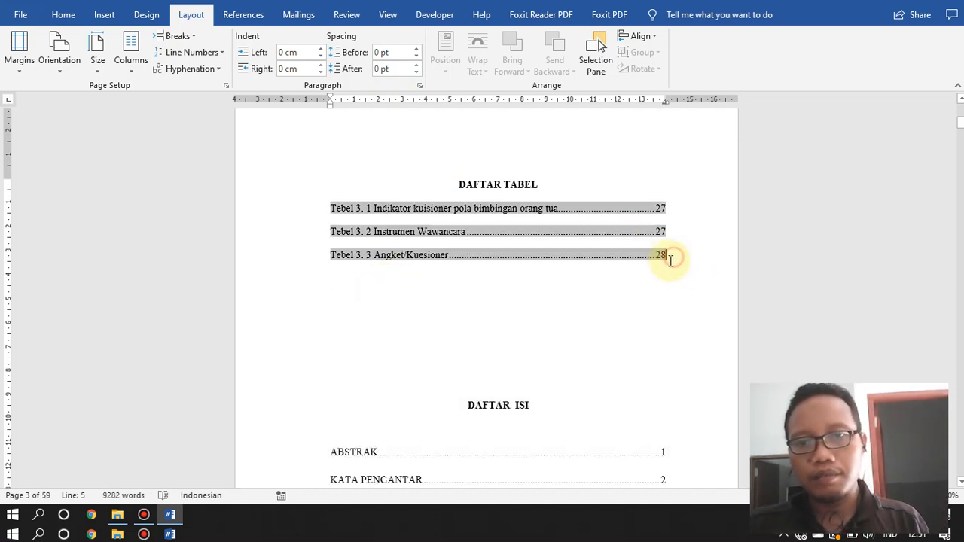
key(Return)
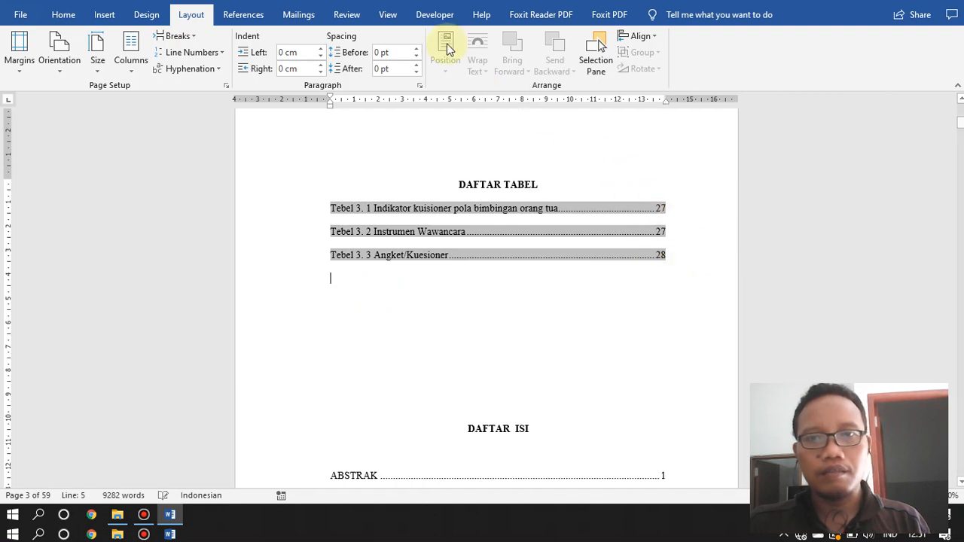
Step: Try to insert the "Tabel 4." table of figures directly below the Tebel 3. list, declining to replace the existing list
click(259, 21)
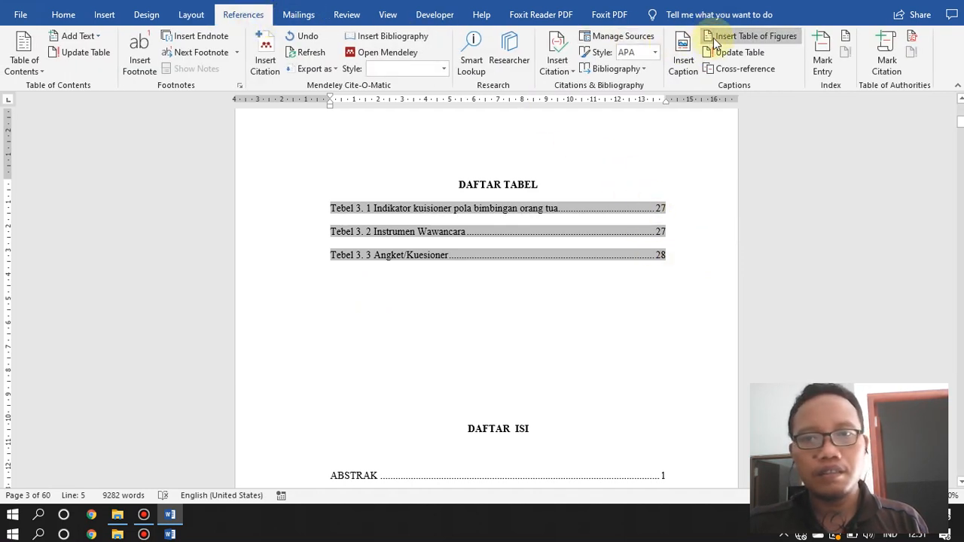
click(710, 36)
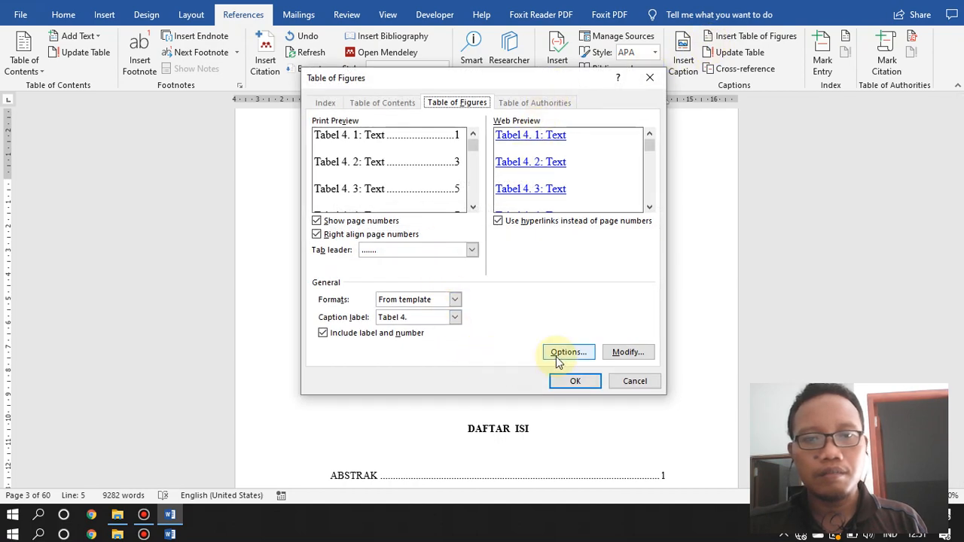
click(572, 381)
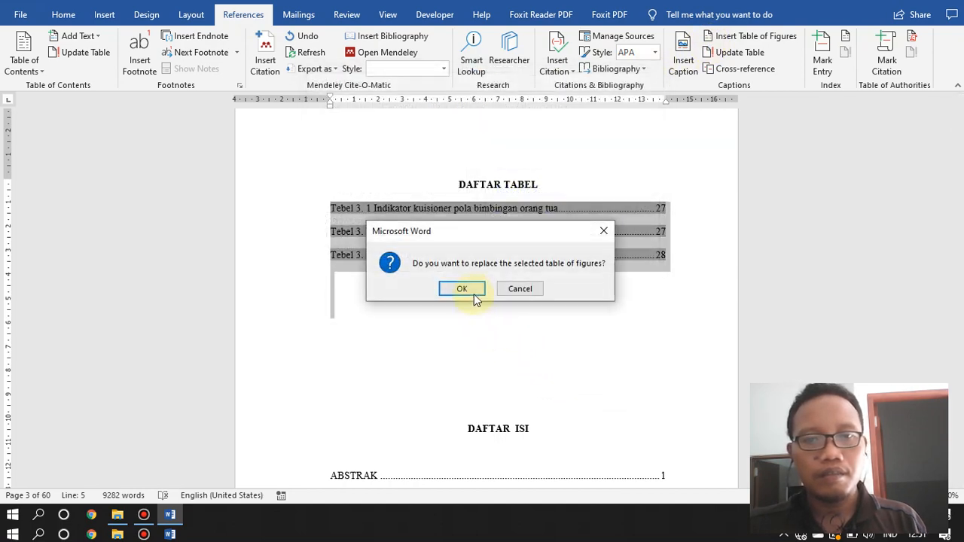
click(520, 289)
click(412, 314)
click(654, 282)
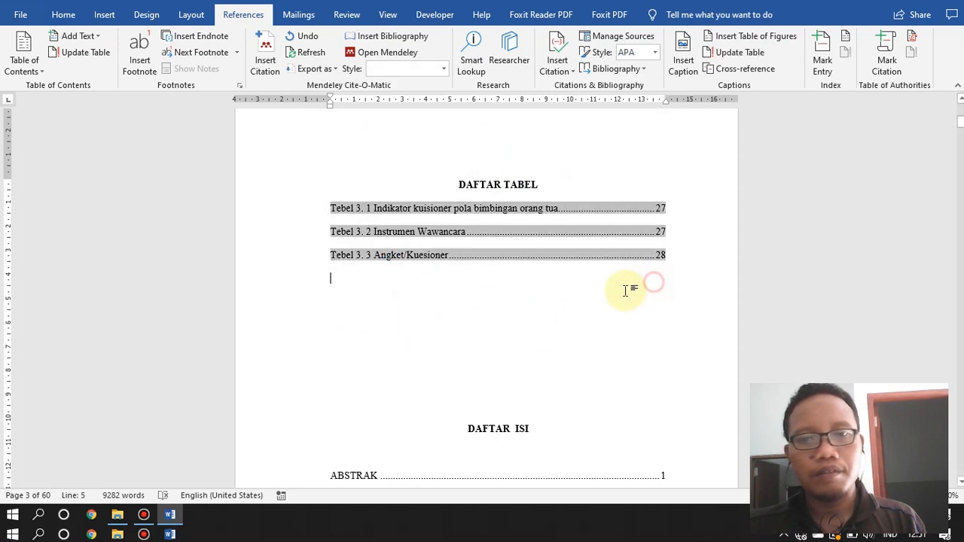
Step: Try inserting the "Tabel 4." table of figures again, accepting replacement of the Tebel 3. list, and undo the replacement
click(364, 303)
click(338, 278)
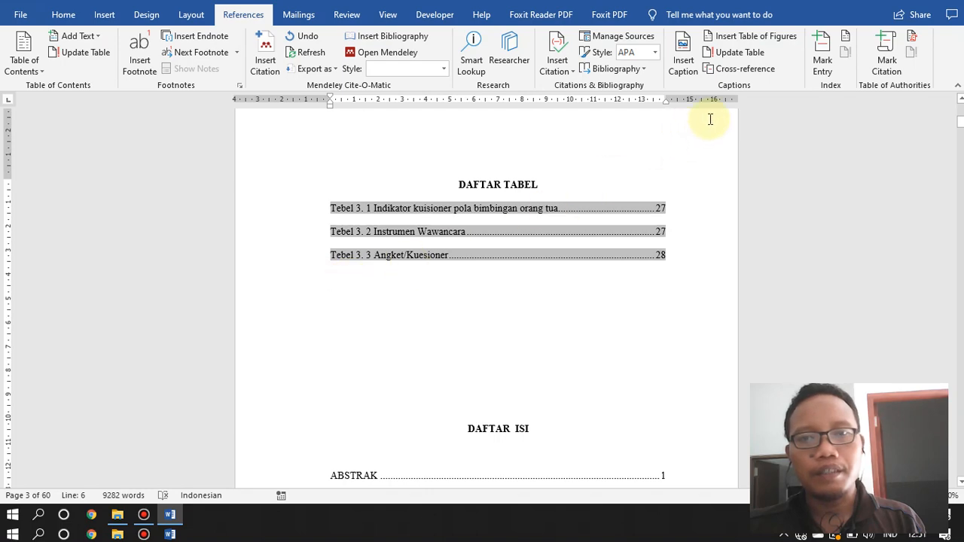
click(724, 38)
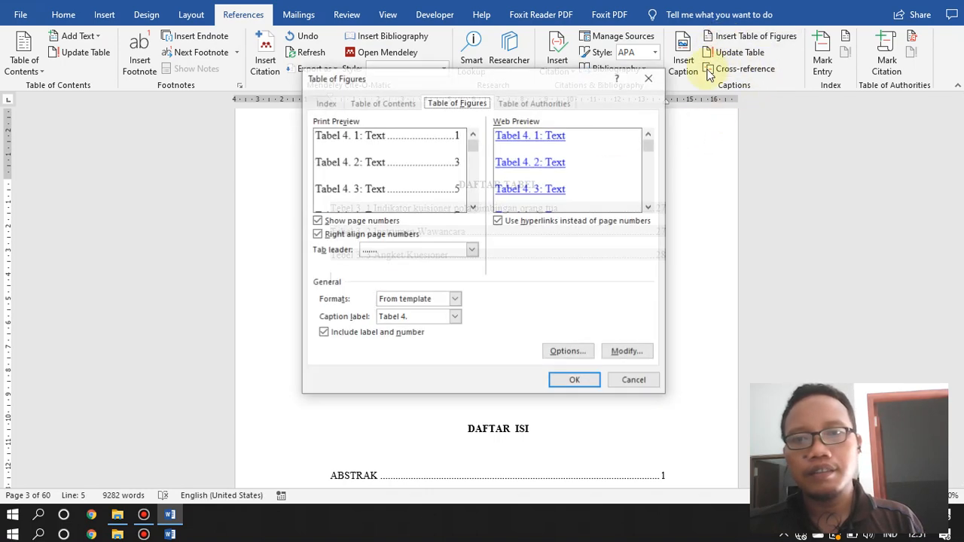
click(559, 383)
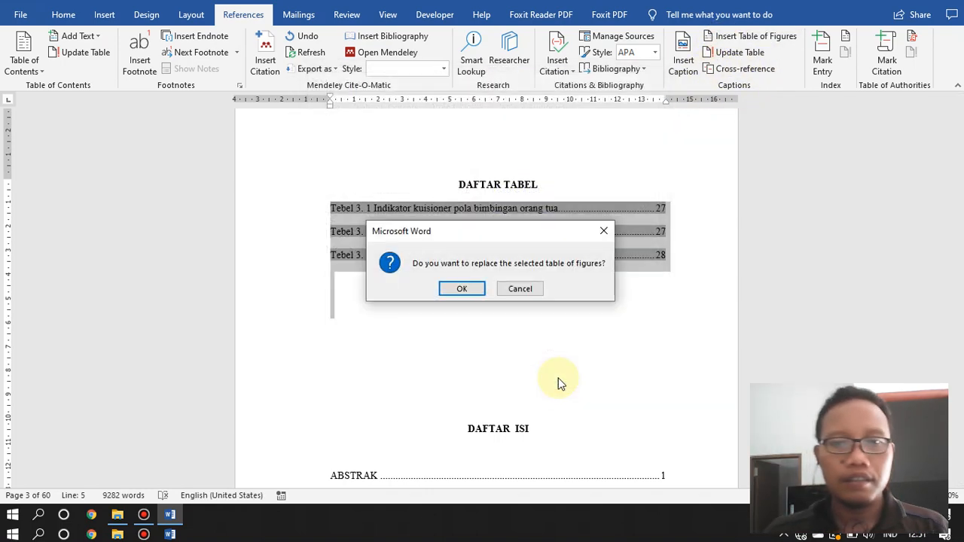
click(463, 290)
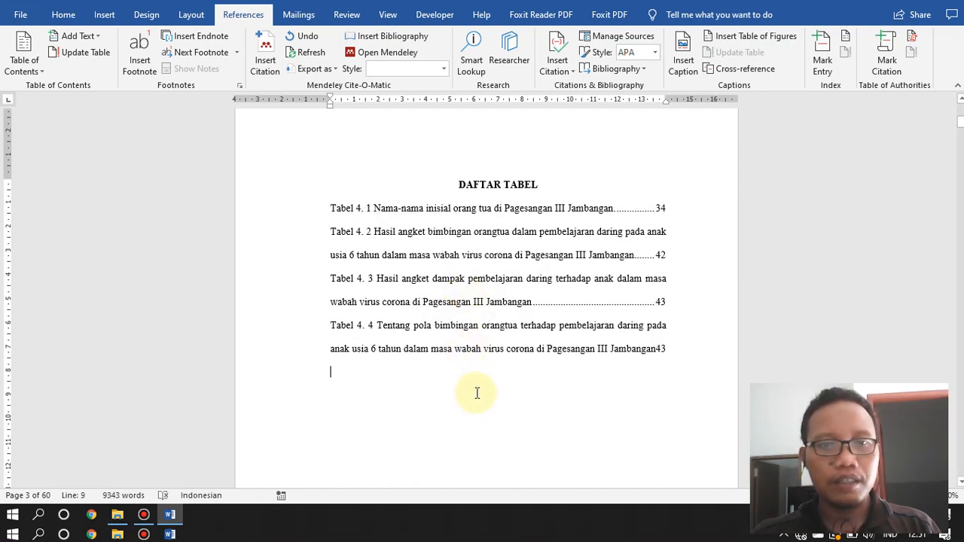
key(ctrl+z)
click(467, 350)
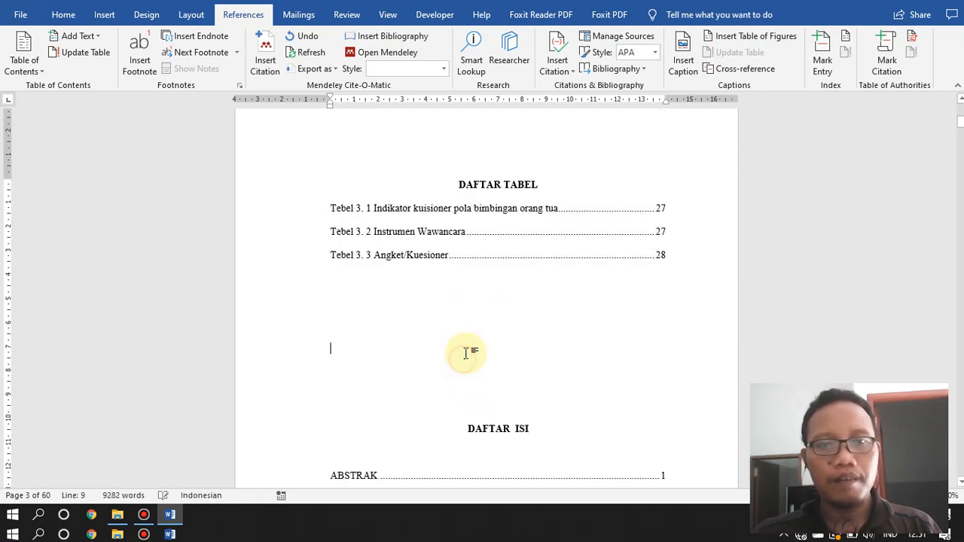
Step: Insert the "Tabel 4." table of figures below the Tebel 3. list and delete the empty lines between the two lists
click(755, 35)
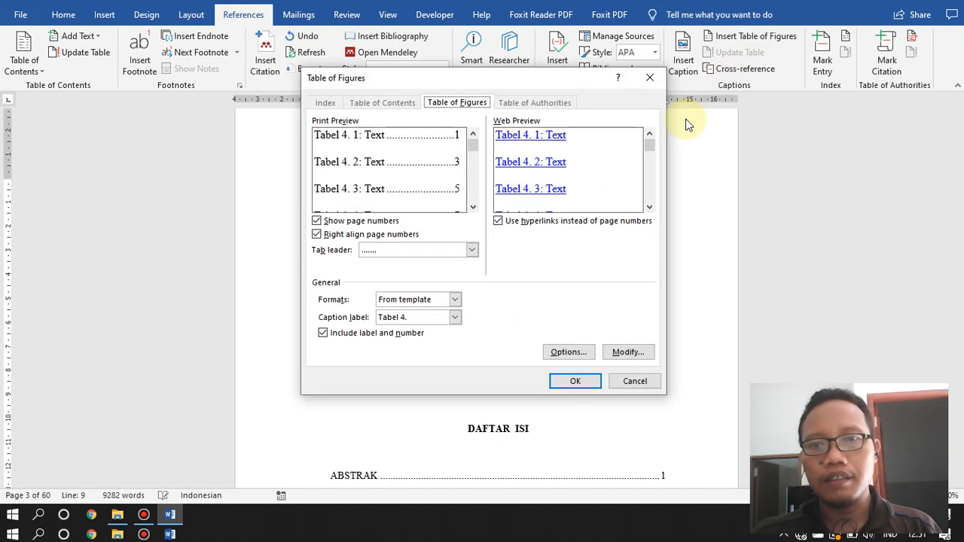
click(576, 380)
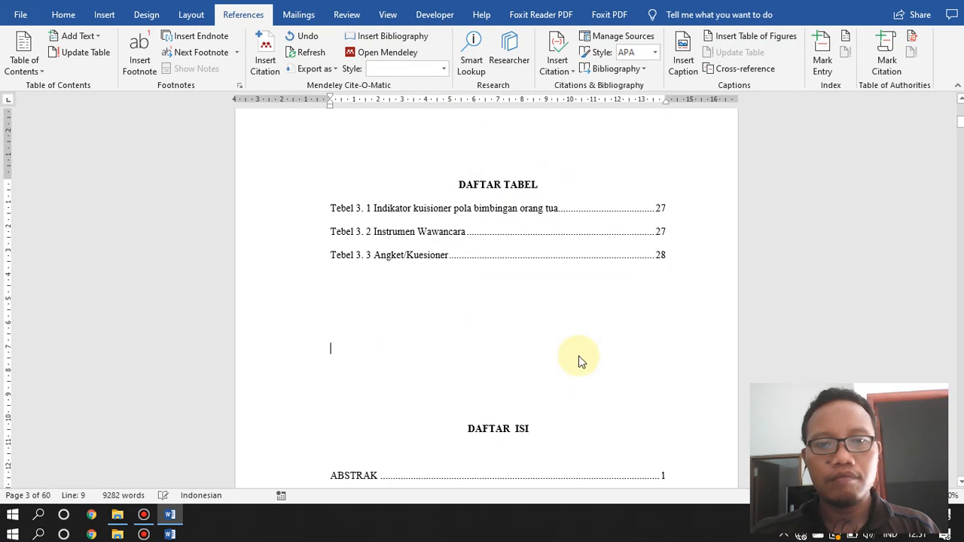
scroll(578, 334, down, 1)
click(485, 249)
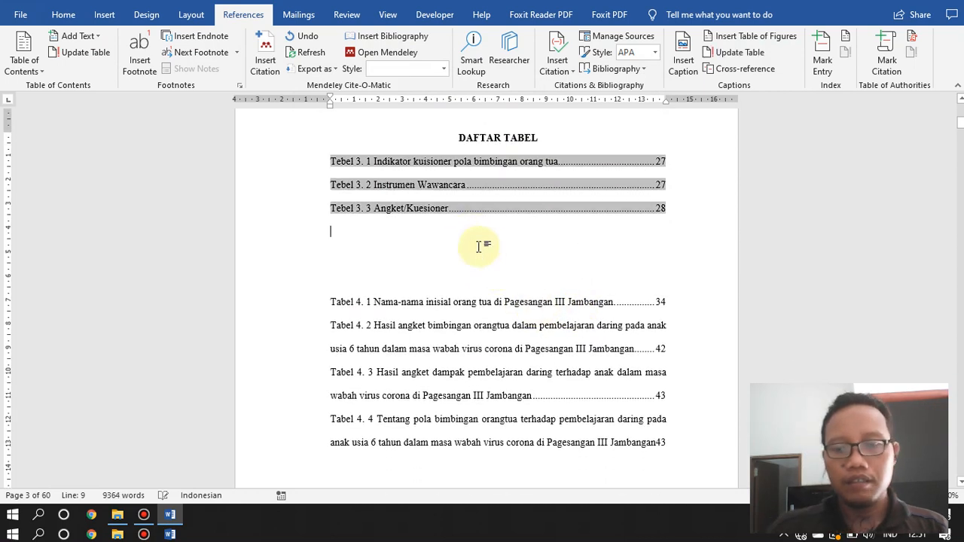
key(Delete)
key(Delete)
key(Delete)
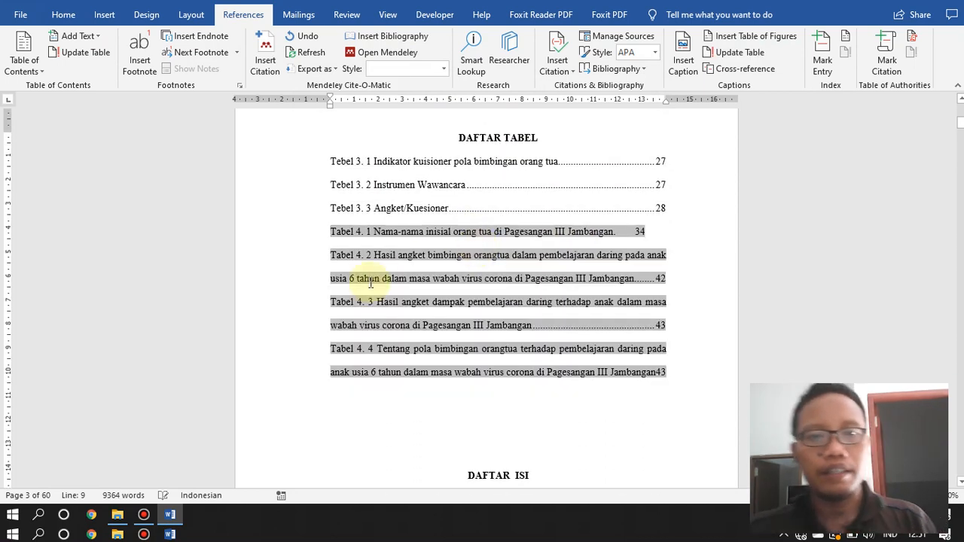
Step: Give all DAFTAR TABEL entries a hanging indent of about 1.75 cm so wrapped lines align with the caption titles
drag(682, 384, 367, 170)
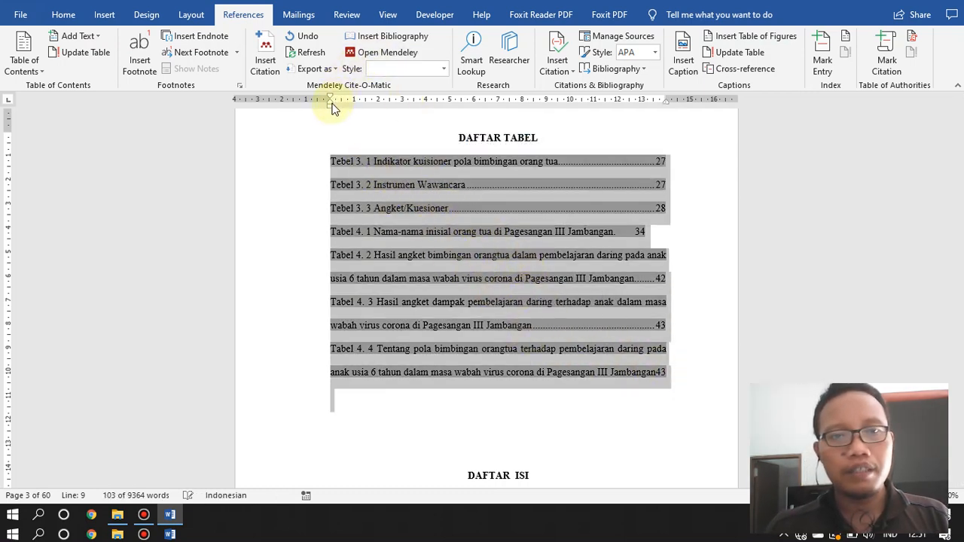
mouse_move(332, 104)
mouse_down()
mouse_move(373, 111)
mouse_move(372, 97)
mouse_move(328, 92)
mouse_up()
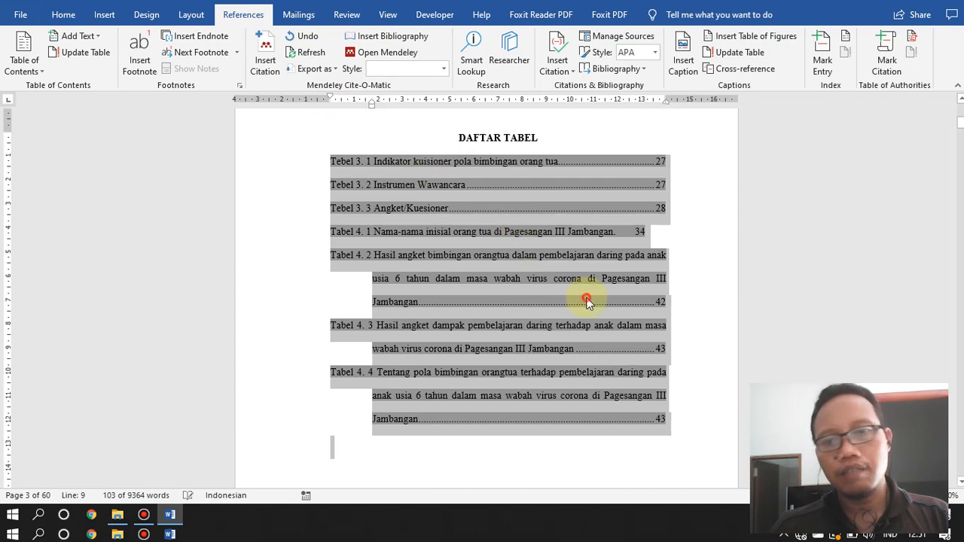
click(585, 300)
scroll(593, 257, down, 1)
click(639, 202)
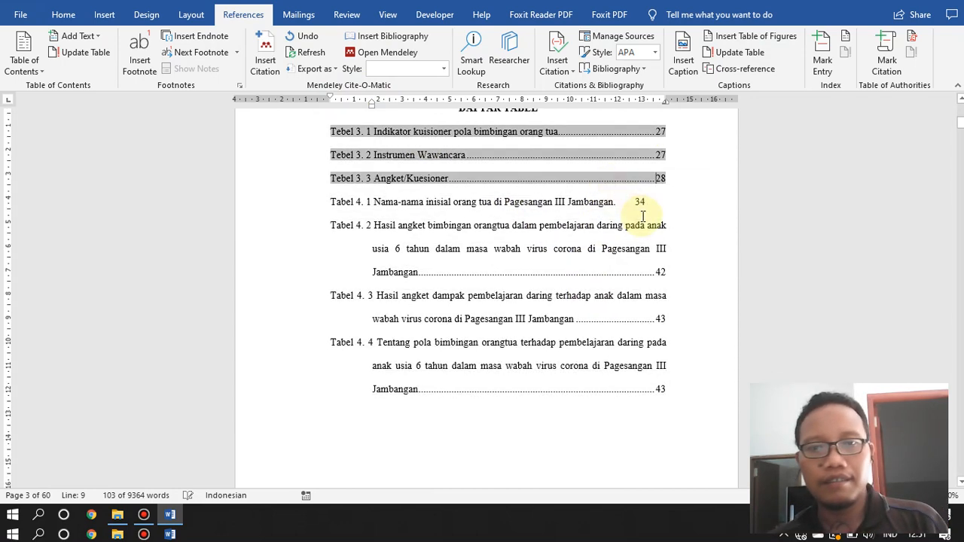
Step: Add empty lines above the DAFTAR ISI heading to move it onto a page after the DAFTAR TABEL list
scroll(717, 304, down, 5)
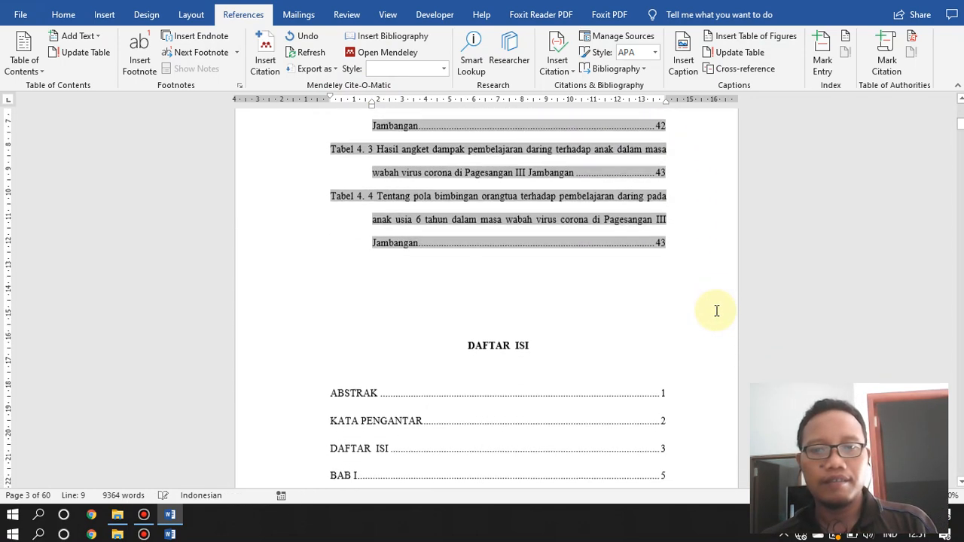
click(667, 334)
scroll(655, 346, up, 6)
scroll(645, 360, down, 3)
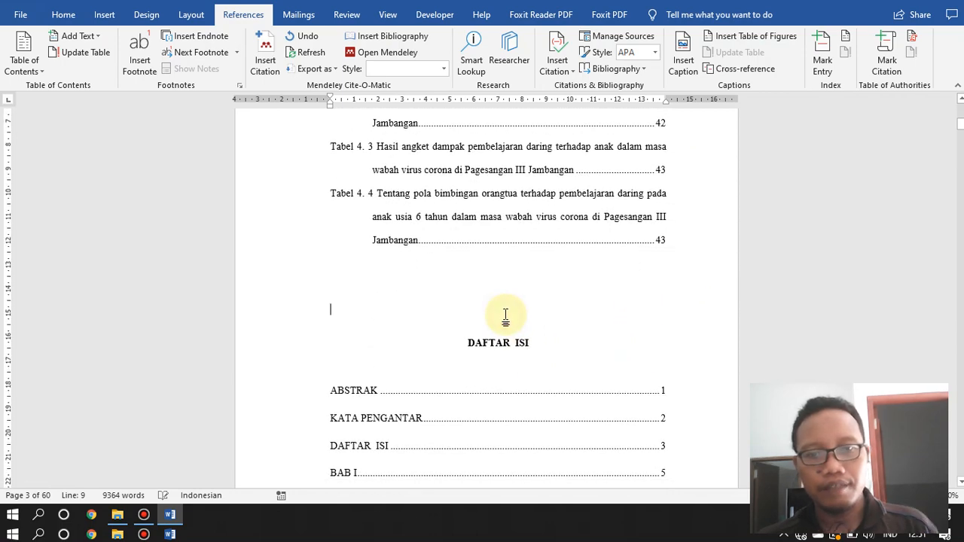
key(Return)
key(Return)
key(Return)
key(Return)
key(Return)
key(Return)
key(Return)
key(Return)
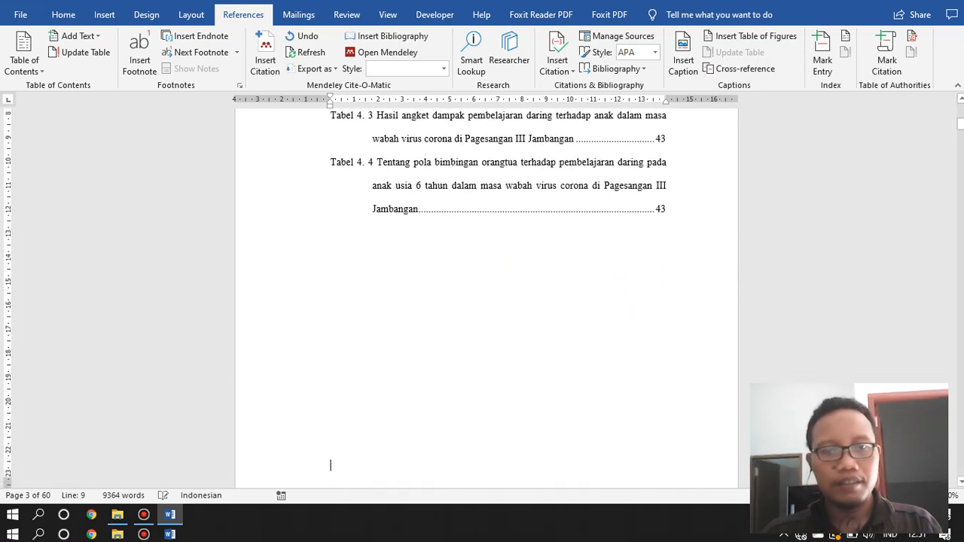
Step: Update the entire table of contents under DAFTAR ISI, including both its entries and page numbers
scroll(517, 311, down, 8)
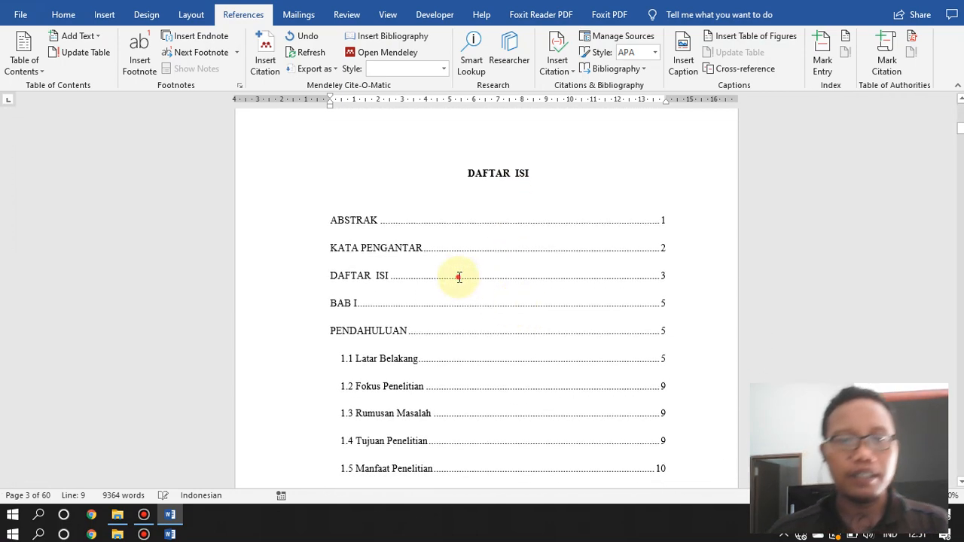
click(458, 277)
right_click(460, 280)
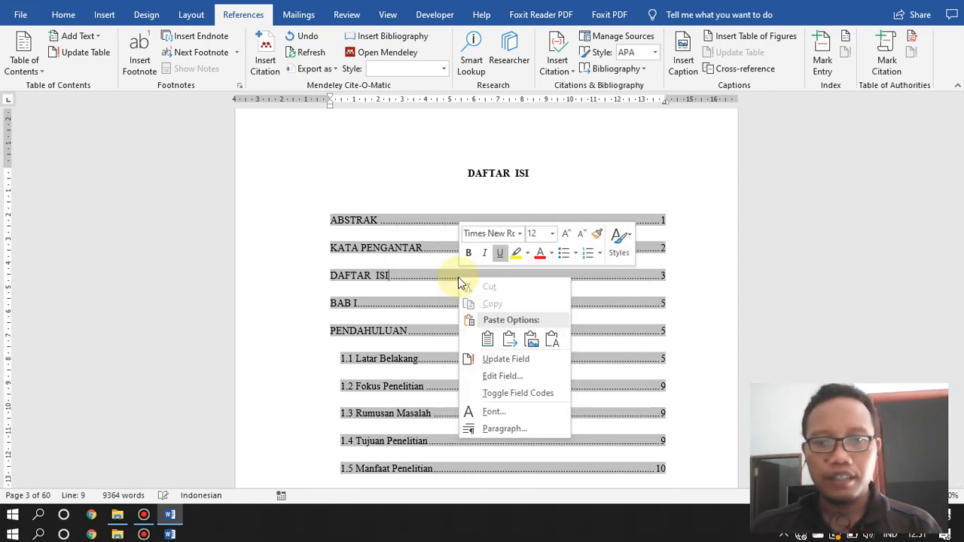
click(503, 359)
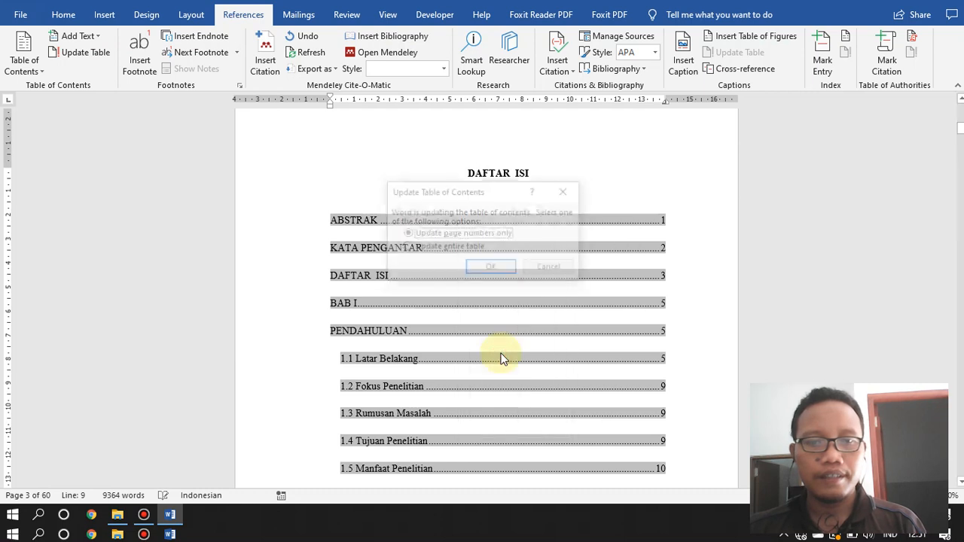
click(469, 248)
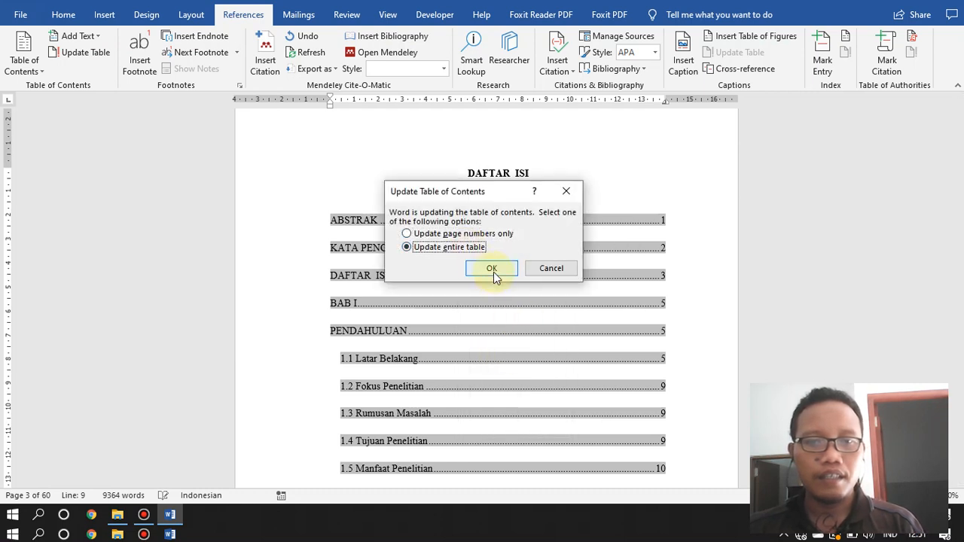
click(493, 272)
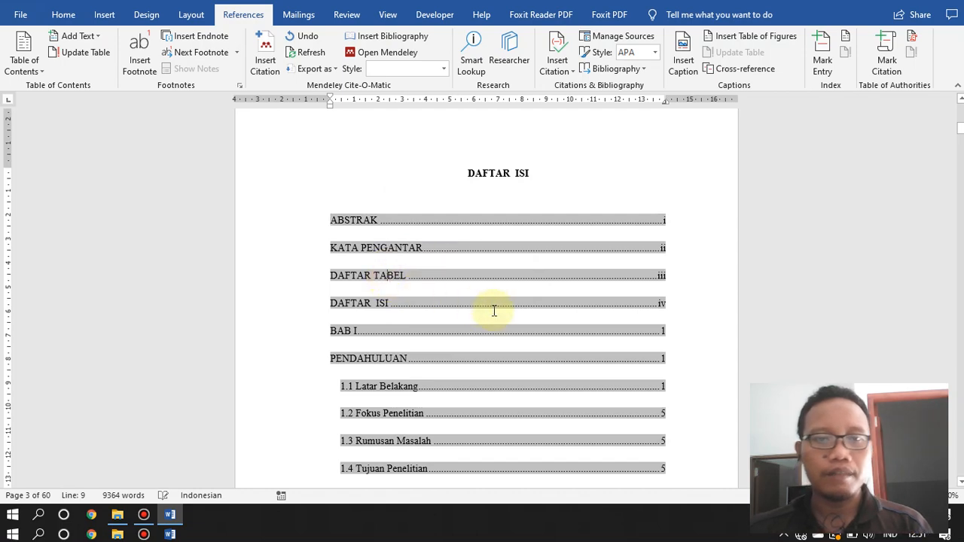
scroll(493, 309, up, 10)
scroll(494, 310, up, 4)
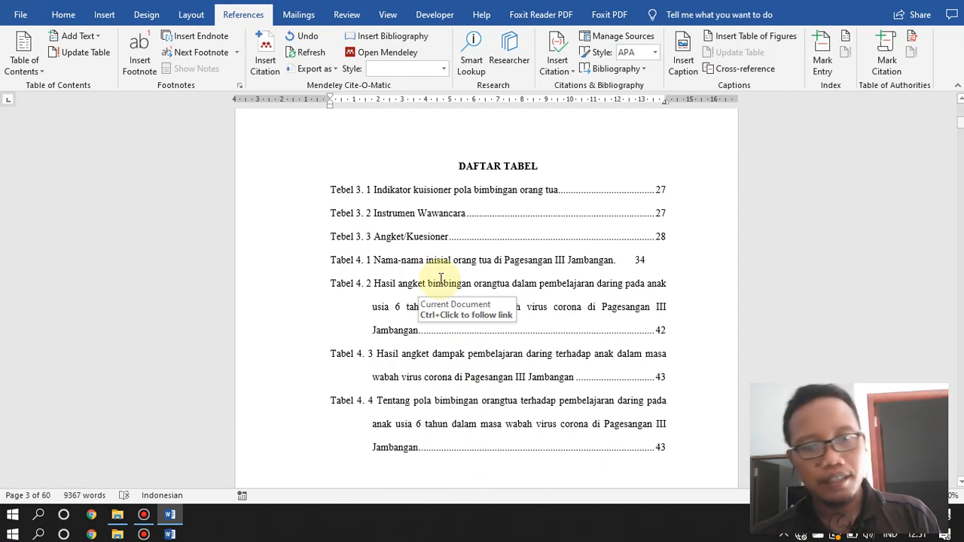
scroll(441, 278, down, 2)
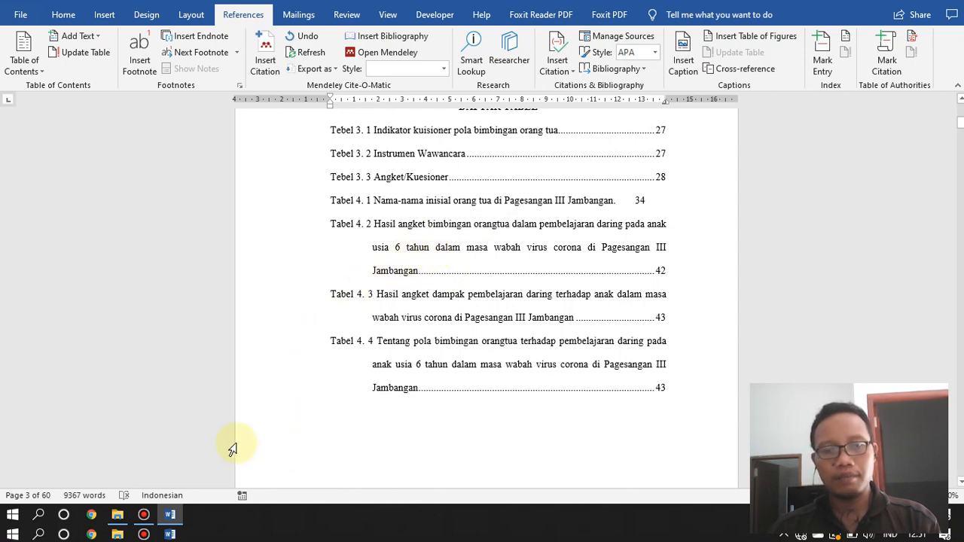
click(143, 514)
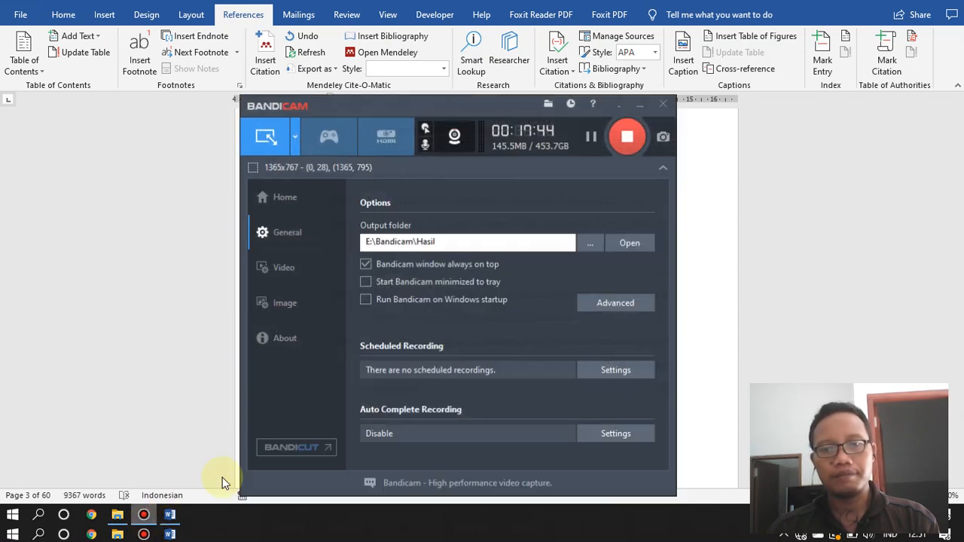